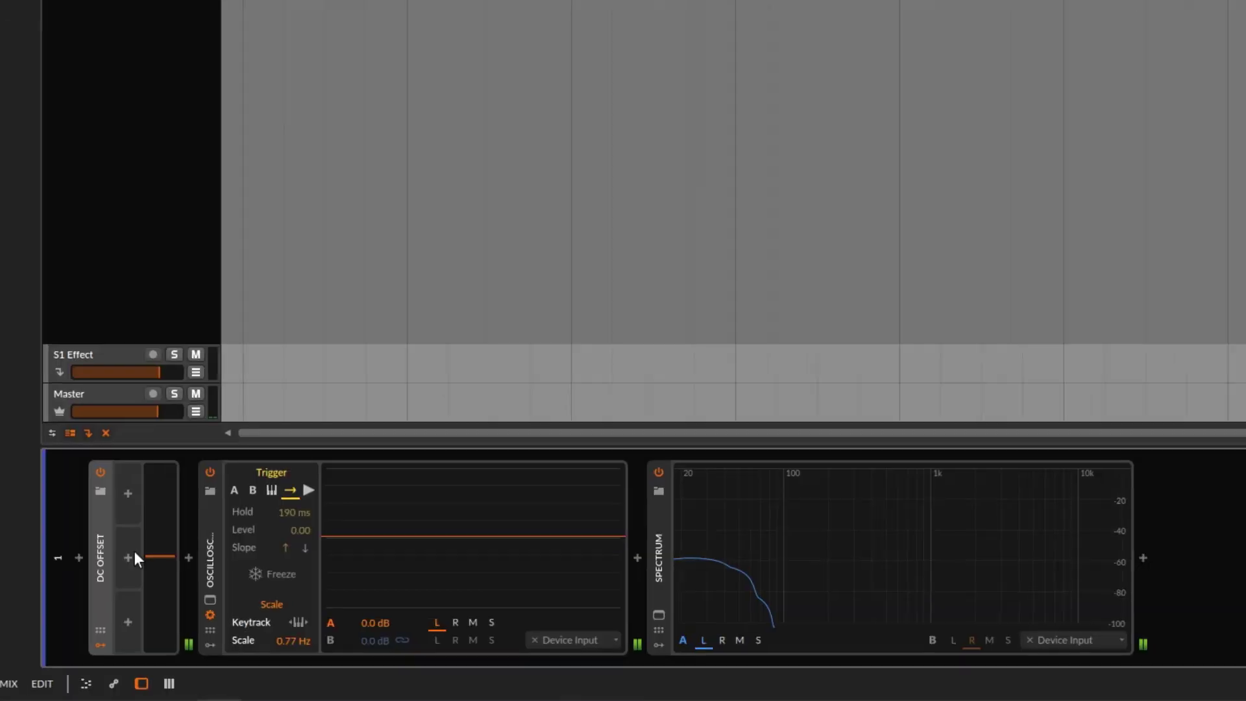
Swing the DC Offset level to about -0.73, 0.84 and -0.79, and return it to zero.
left_click_drag(151, 547, 151, 618)
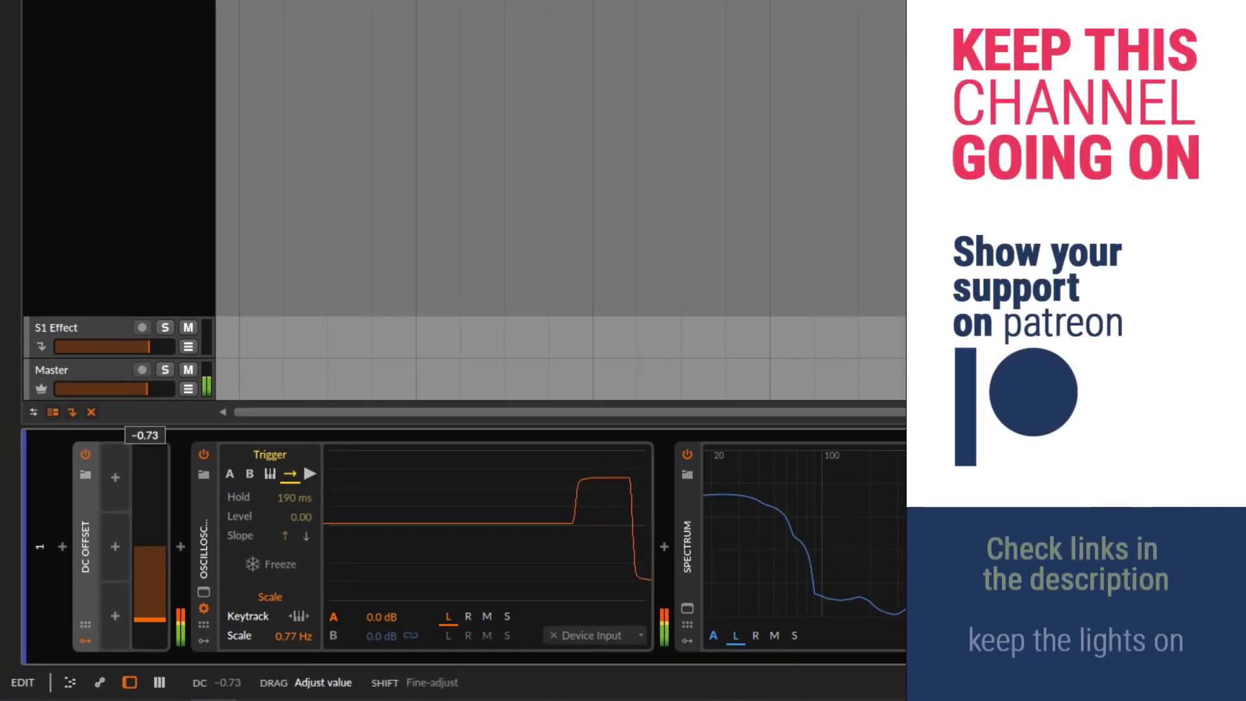
double_click(150, 617)
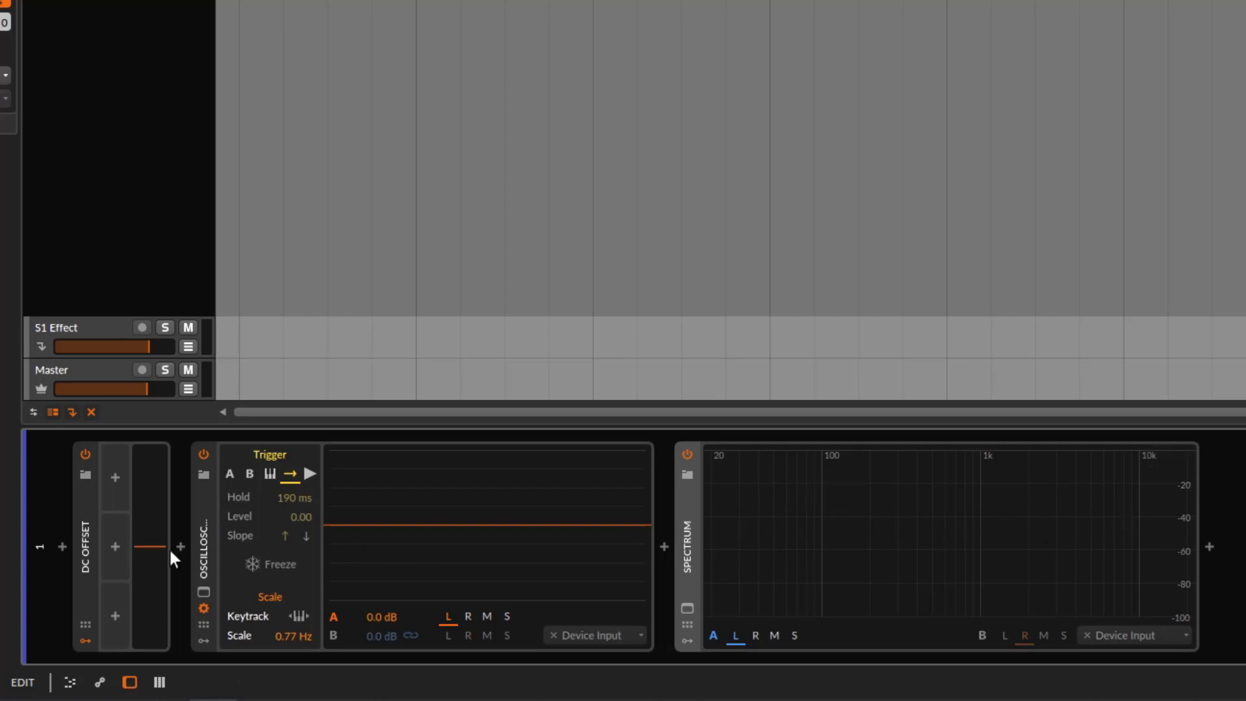
left_click_drag(146, 544, 145, 462)
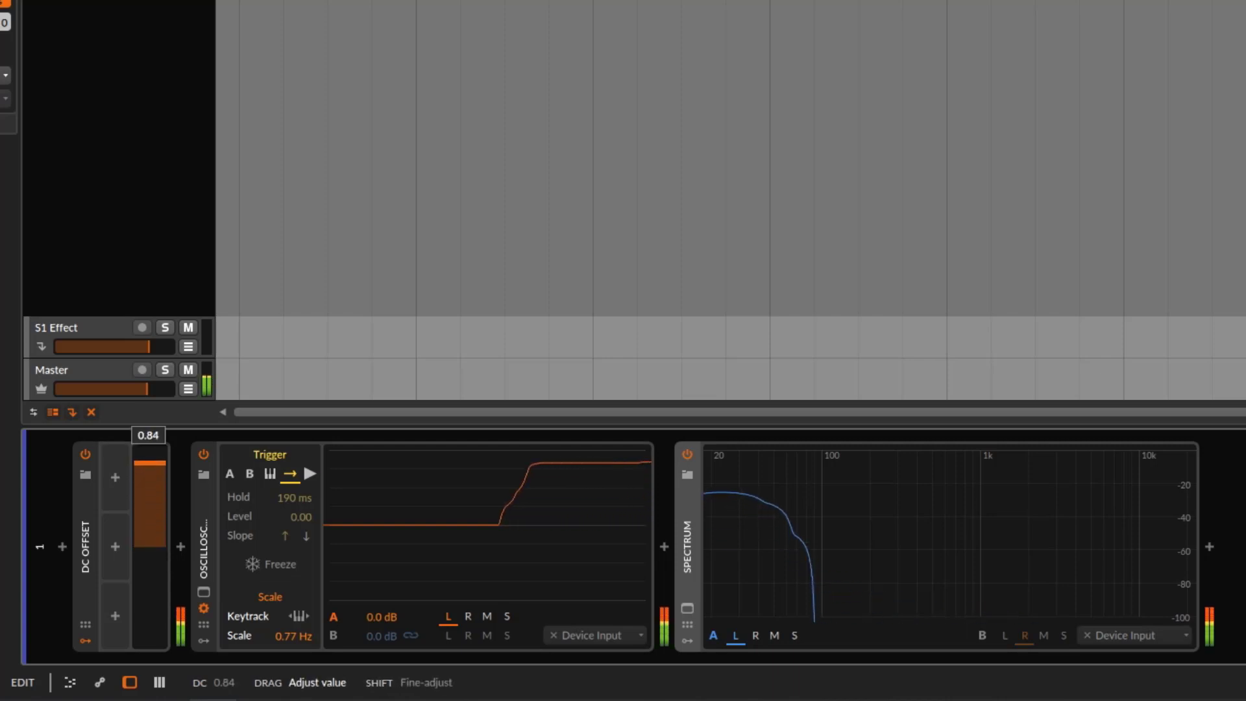
left_click_drag(153, 484, 150, 629)
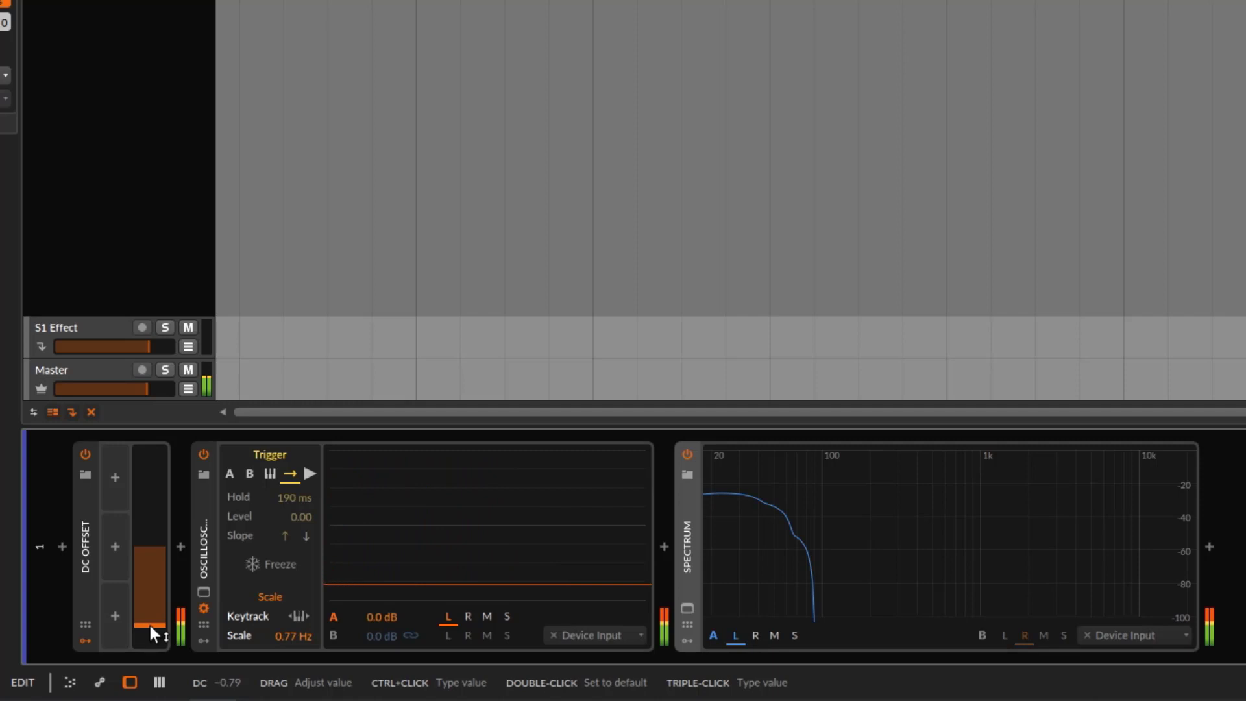
left_click_drag(150, 625, 149, 548)
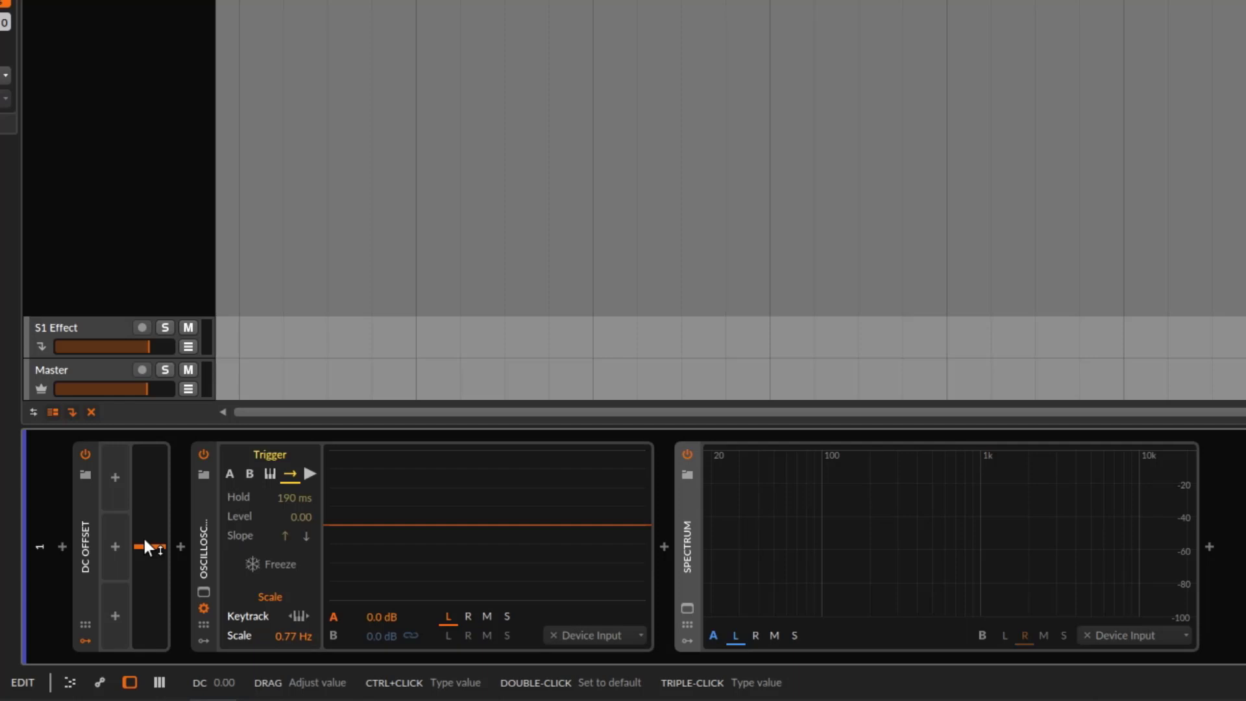
Move the DC Offset level rapidly up and down around zero to draw a waveform by hand, and reset it to 0.00.
mouse_move(145, 543)
left_mouse_down()
mouse_move(145, 481)
mouse_move(145, 546)
left_mouse_up()
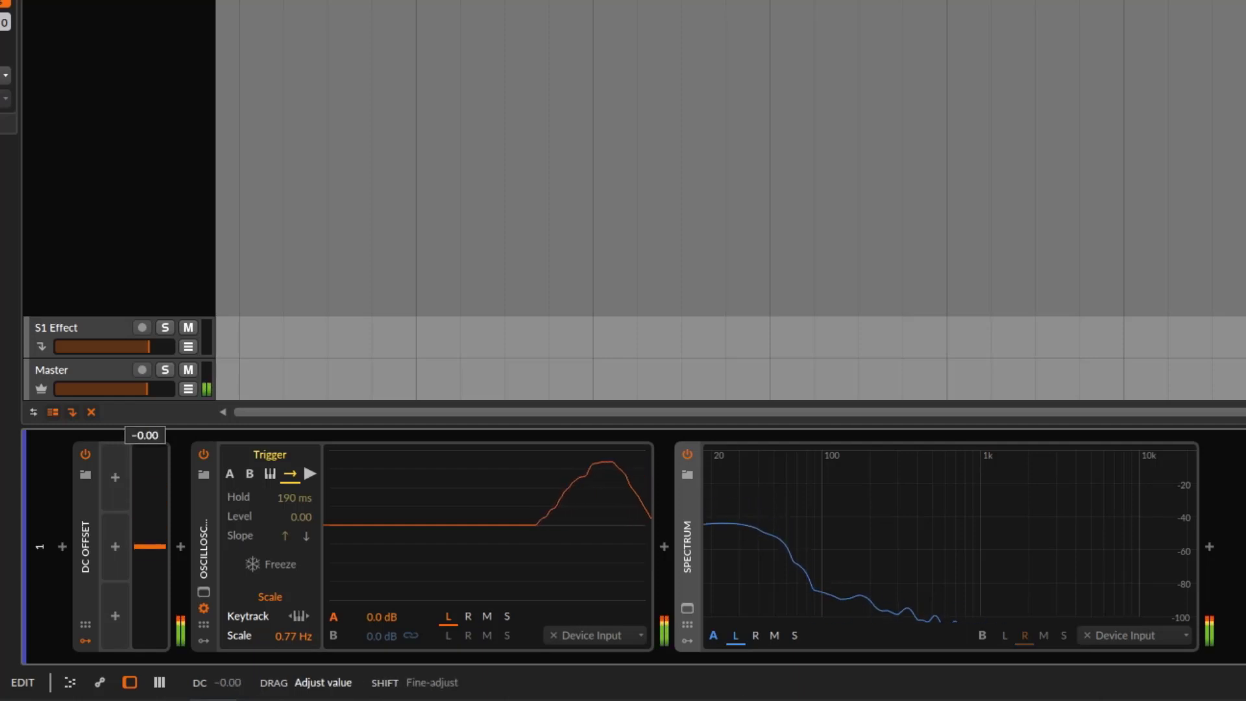
left_click_drag(145, 588, 150, 536)
double_click(150, 535)
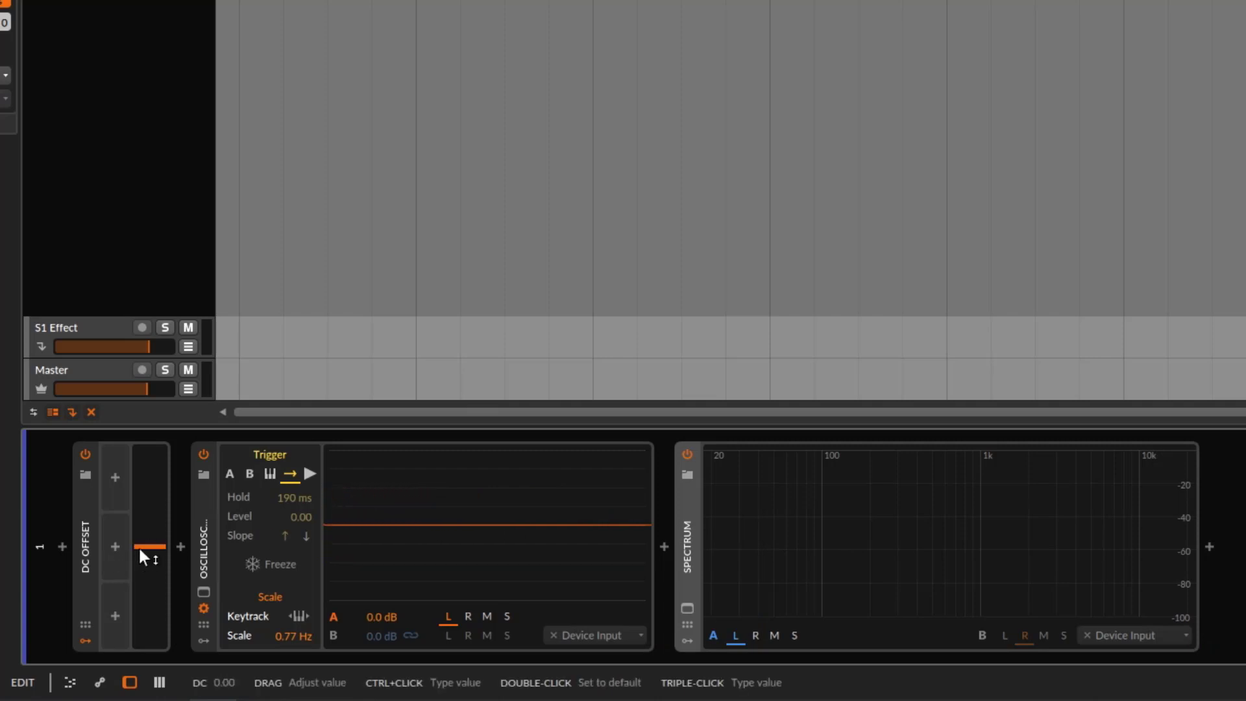
left_click_drag(143, 557, 143, 480)
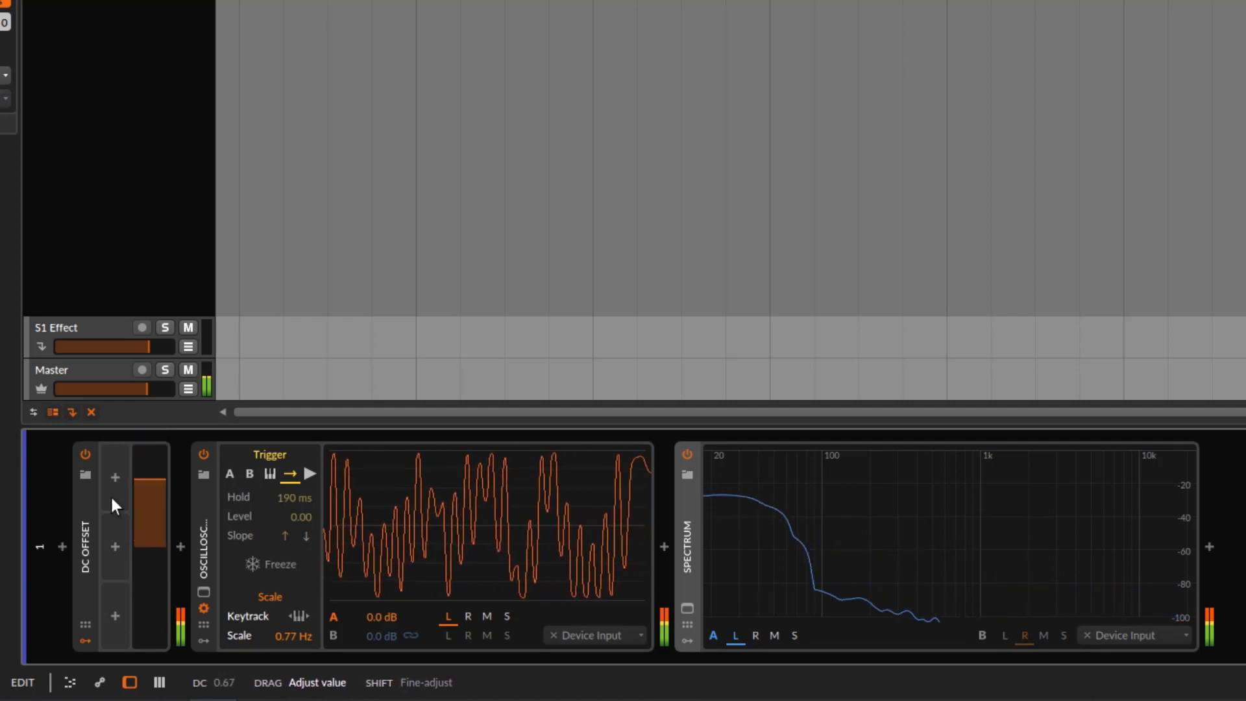
left_click_drag(153, 544, 153, 599)
double_click(150, 546)
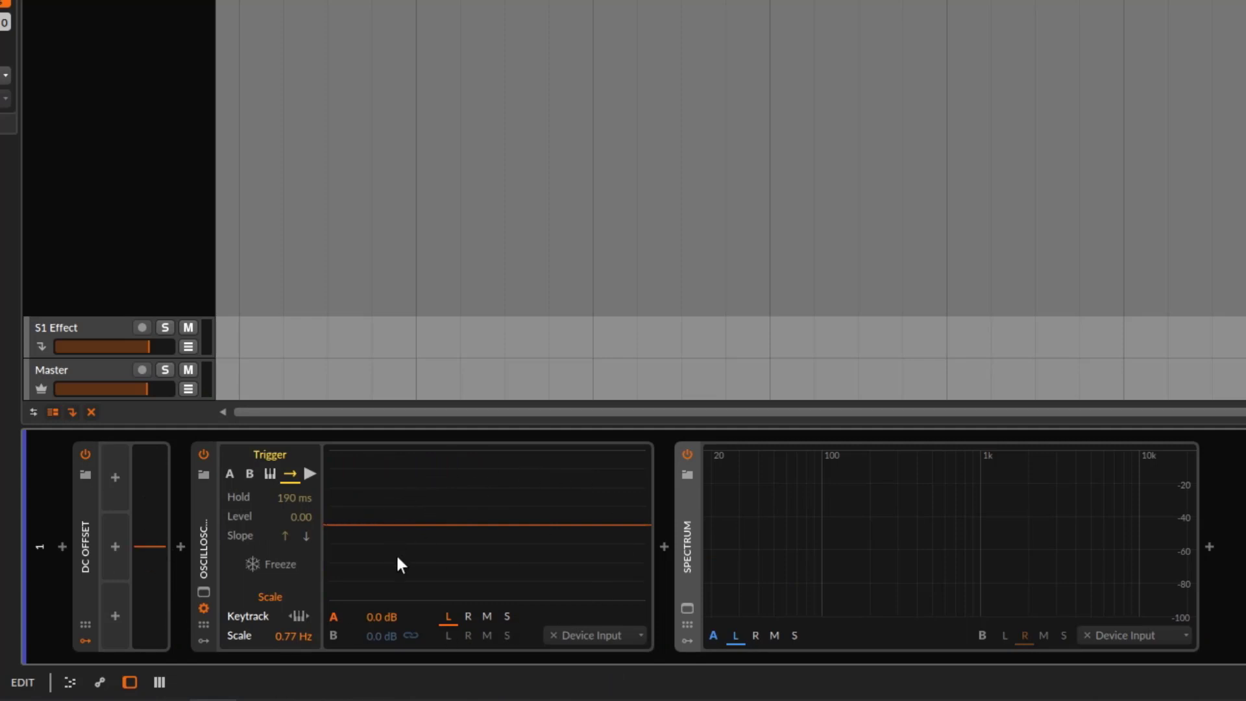
Insert an LFO modulator into the first modulator slot of the DC Offset device.
left_click(92, 548)
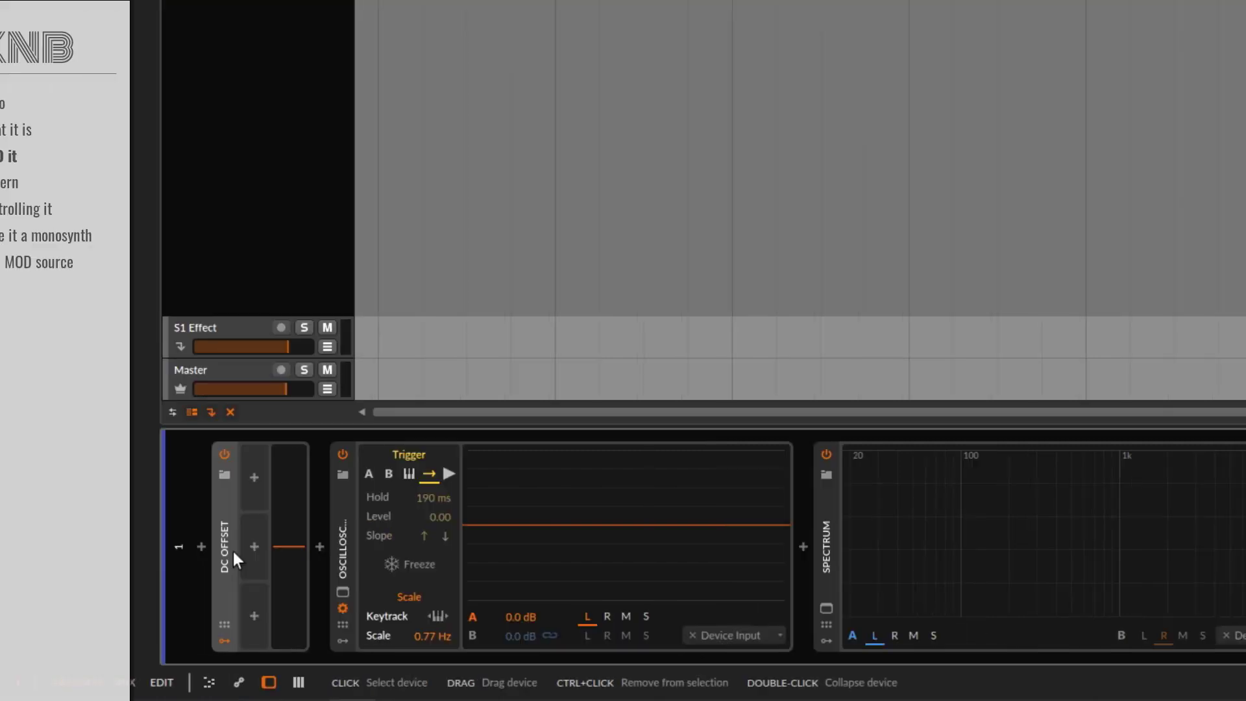
left_click(255, 478)
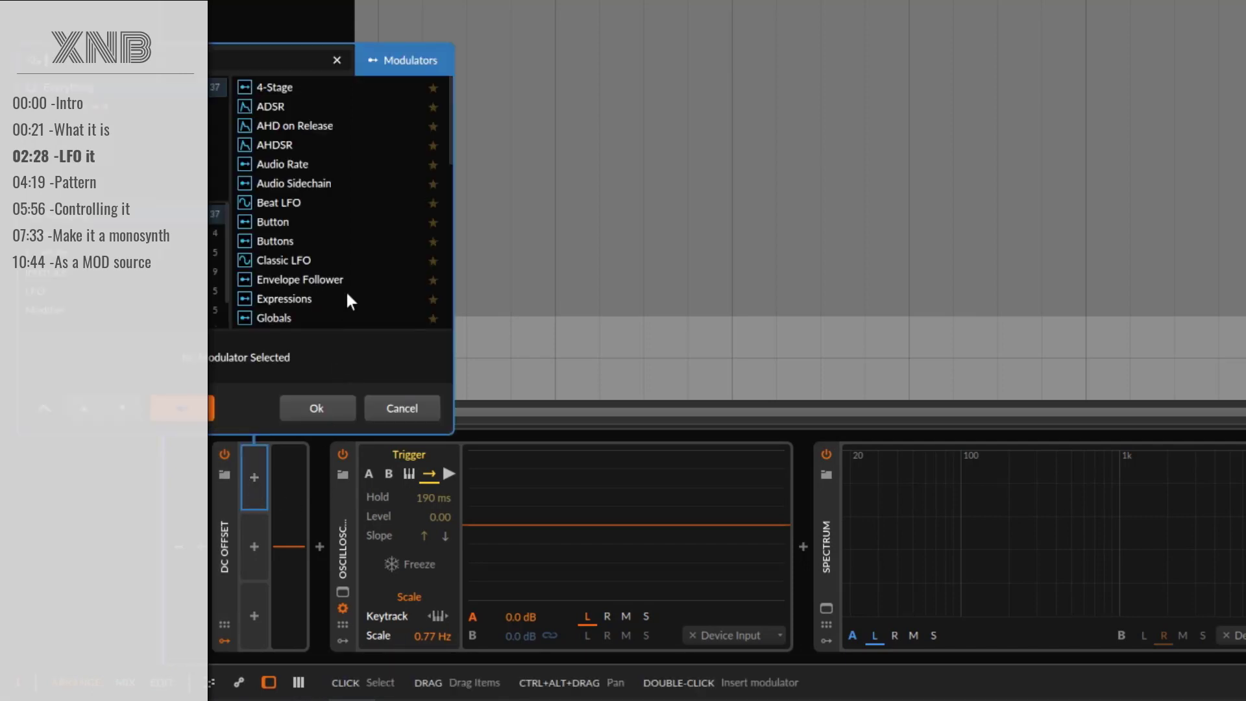
scroll(298, 285, "down", 3)
scroll(292, 259, "down", 2)
left_click(285, 170)
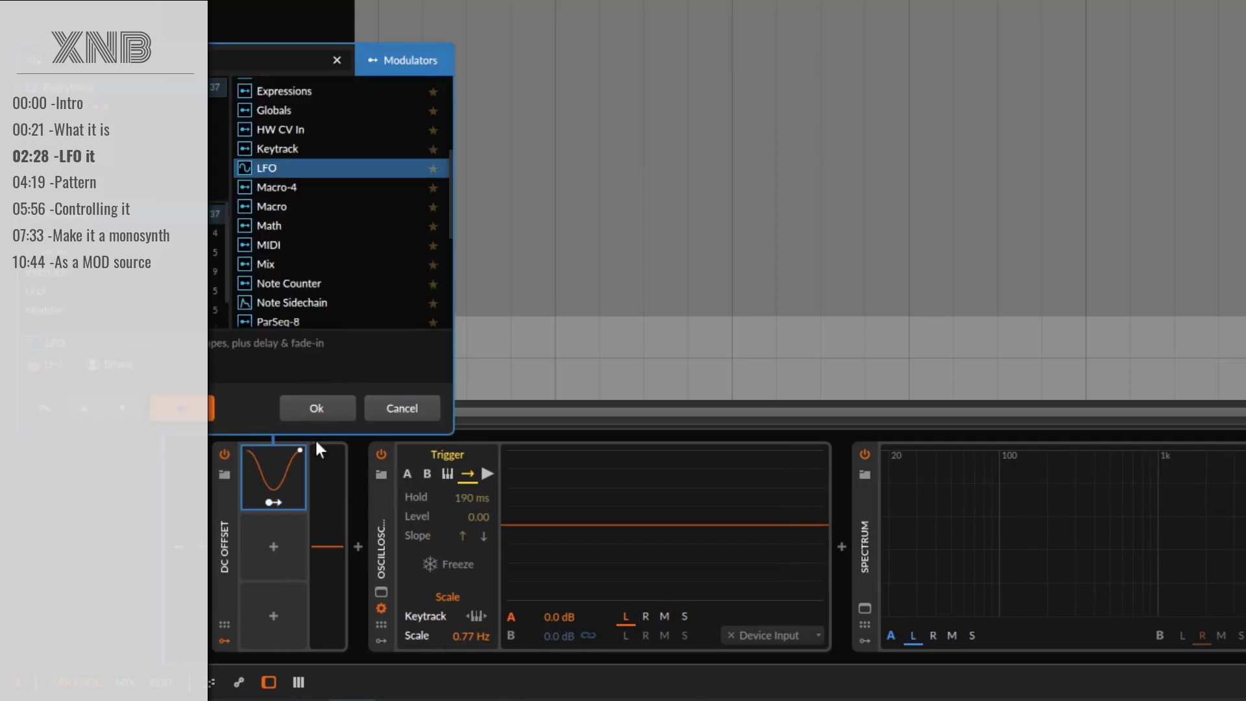
left_click(318, 415)
Show the LFO's settings and map the LFO to the DC Offset level with a positive modulation amount.
left_click(272, 474)
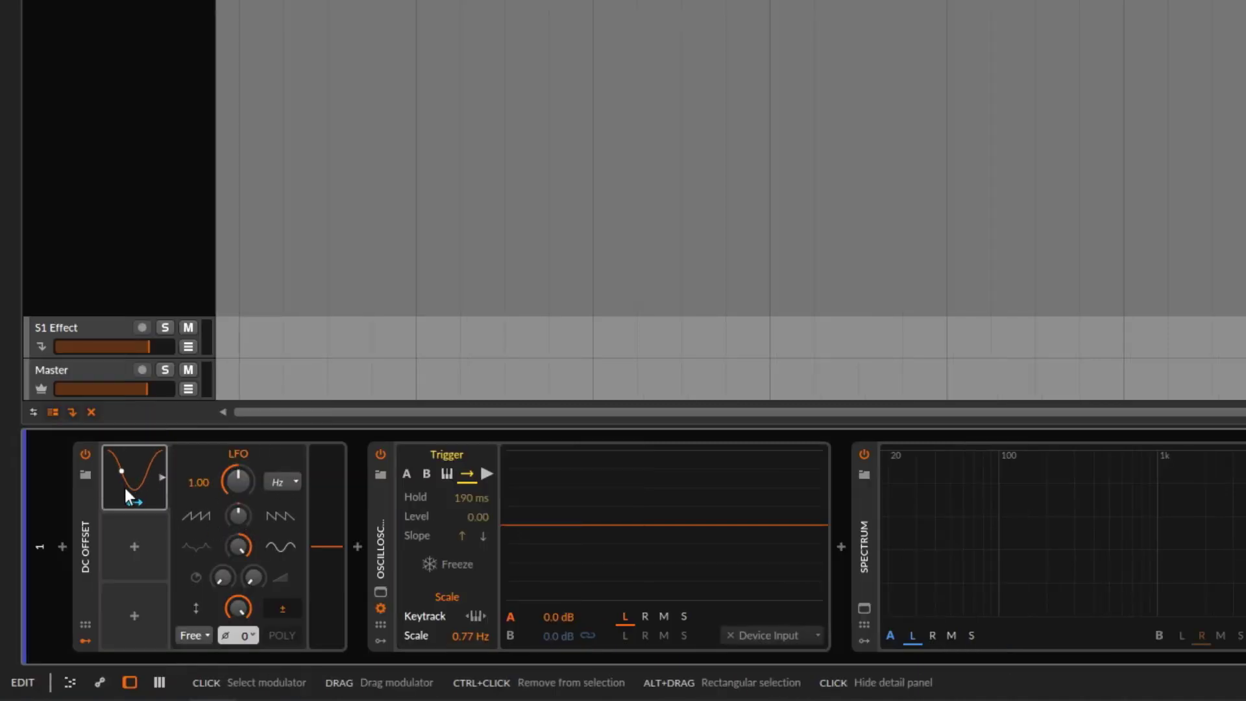
left_click(128, 501)
left_click_drag(326, 543, 326, 469)
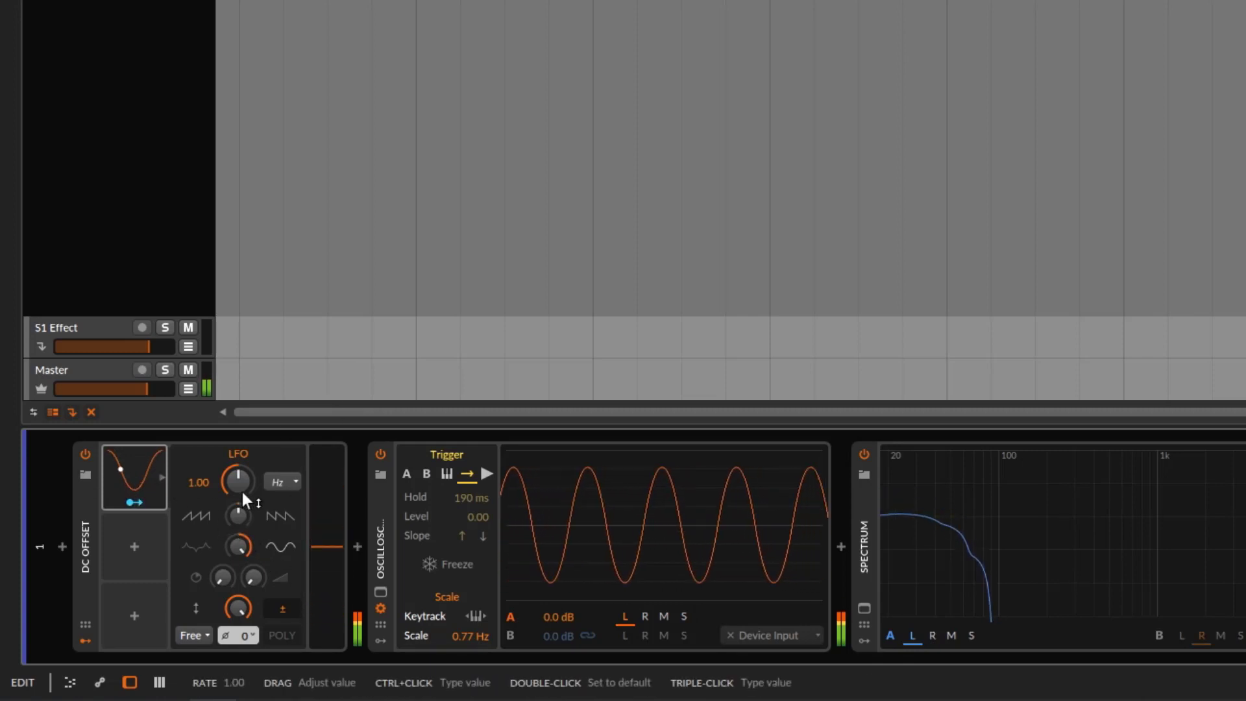
Try tilting the LFO waveform to about -37 % and reset the tilt to its default.
mouse_move(240, 512)
left_mouse_down()
mouse_move(240, 561)
mouse_move(240, 536)
left_mouse_up()
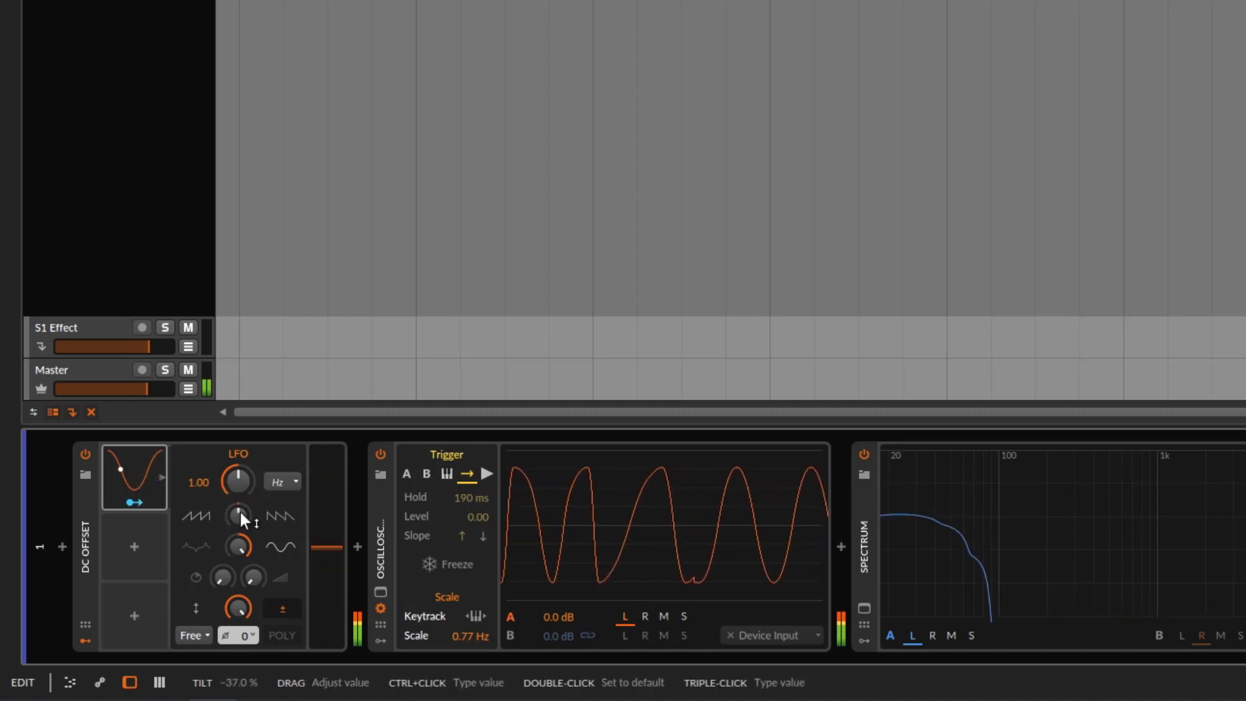
double_click(240, 512)
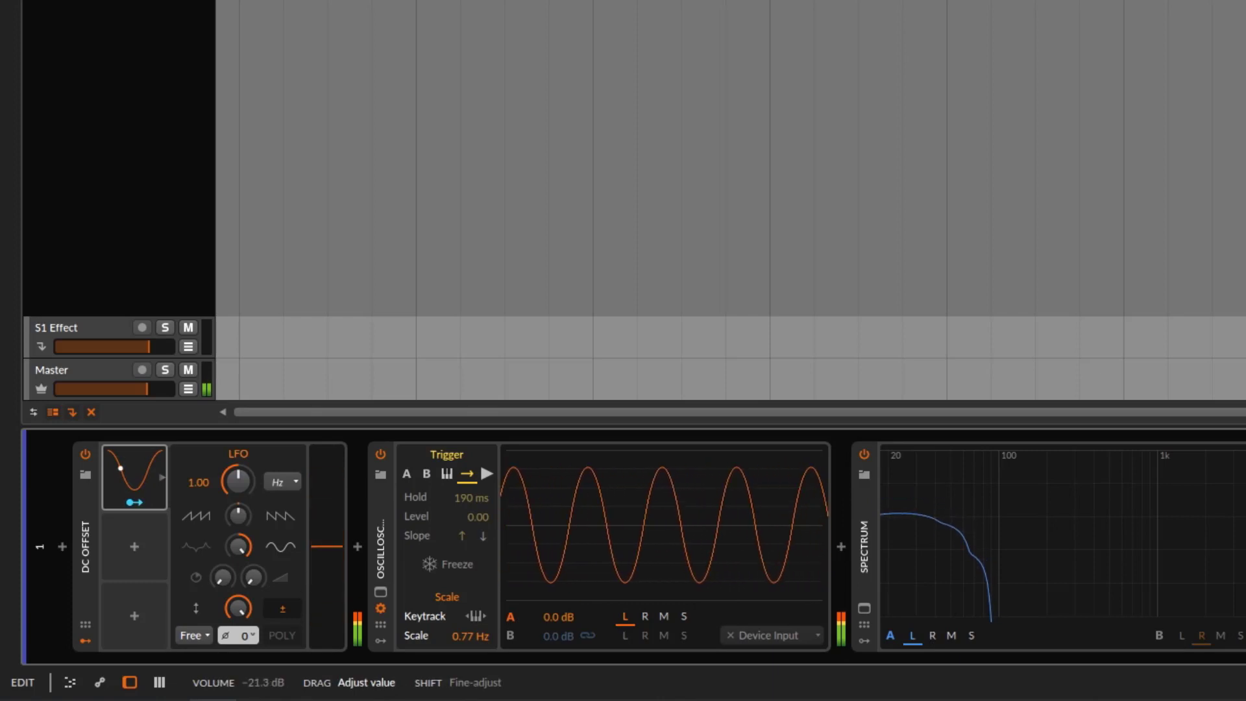
Switch the LFO rate's timebase to kilohertz and lower the rate to about 0.11.
left_click(278, 481)
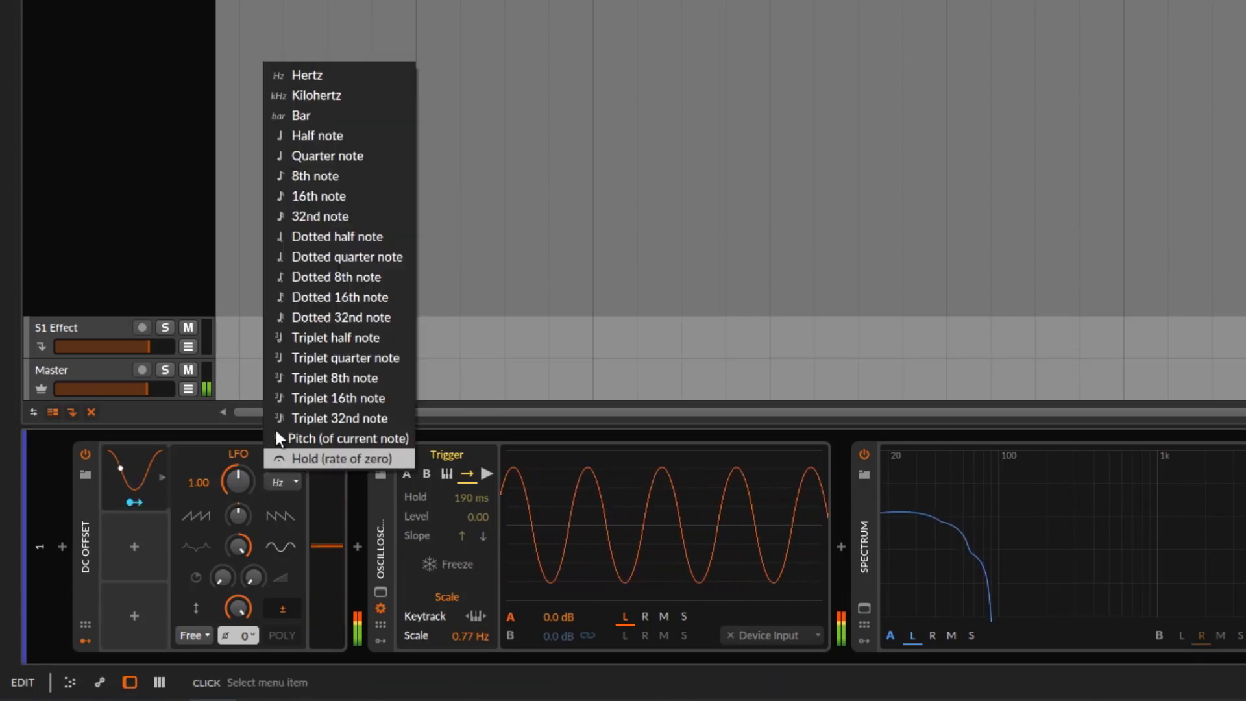
left_click(299, 92)
left_click_drag(240, 481, 240, 581)
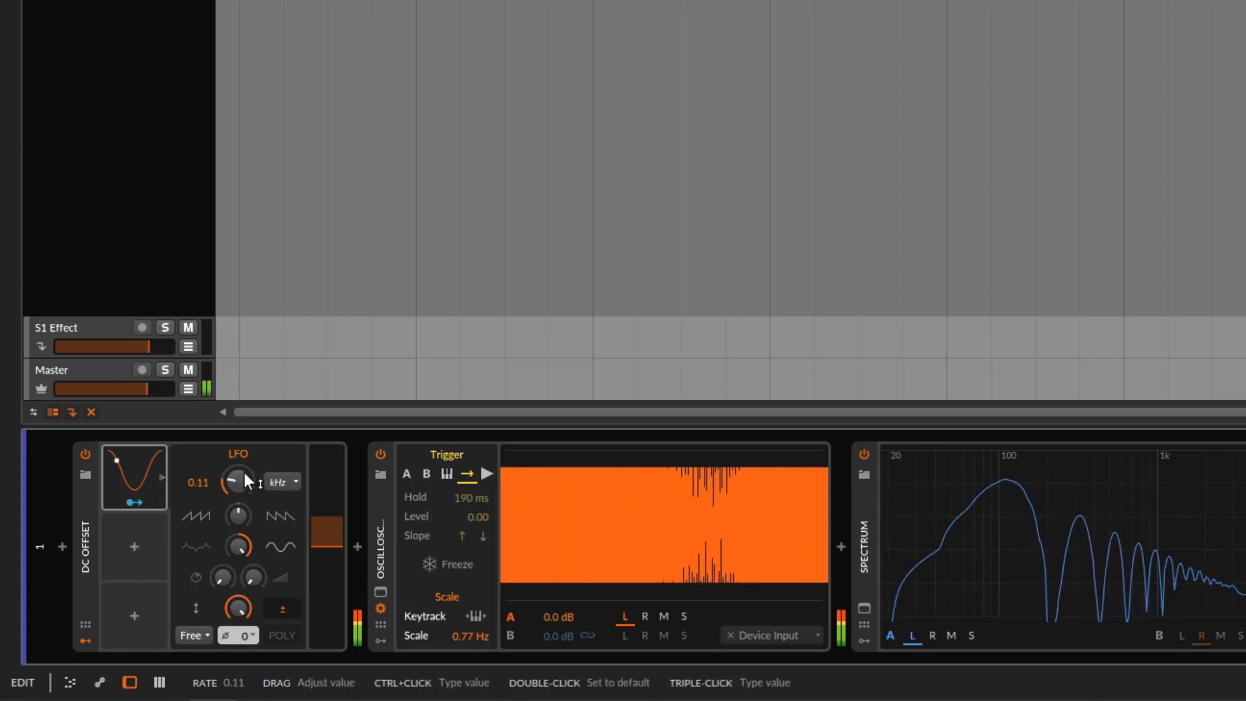
Sweep the LFO rate through values up to about 0.58 kHz and settle it at 0.04 kHz.
left_click_drag(244, 472, 244, 444)
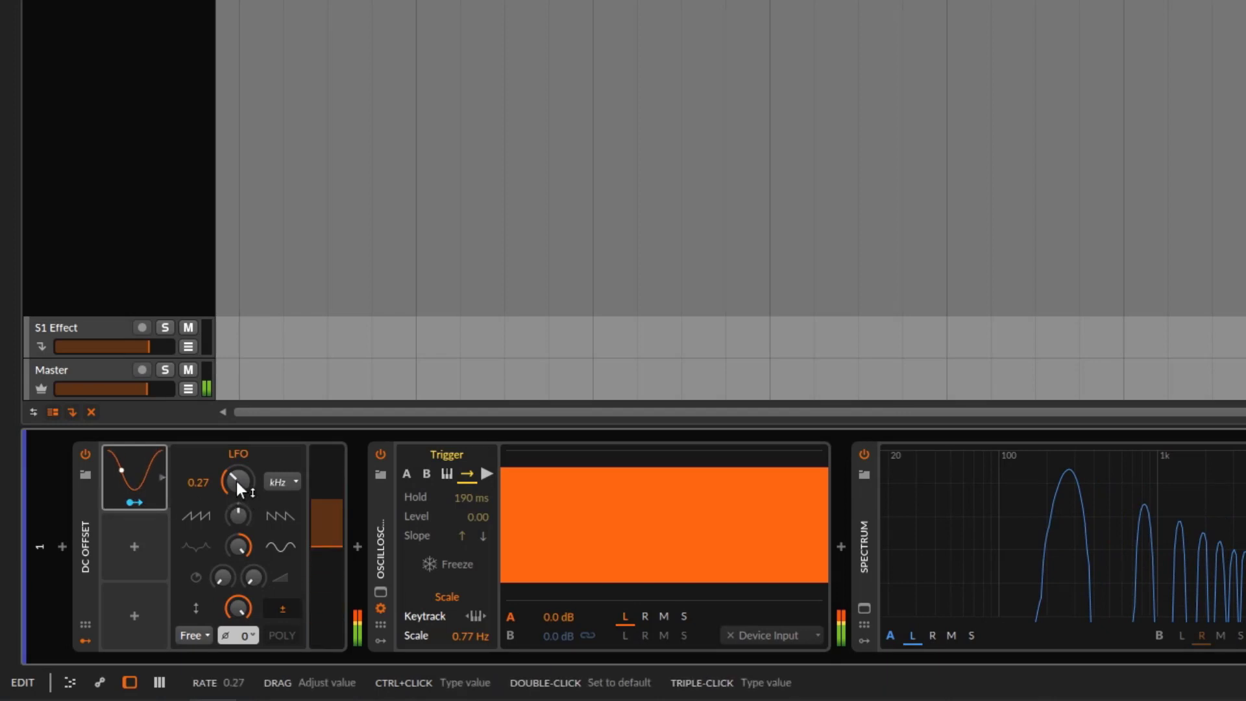
left_click_drag(236, 482, 236, 429)
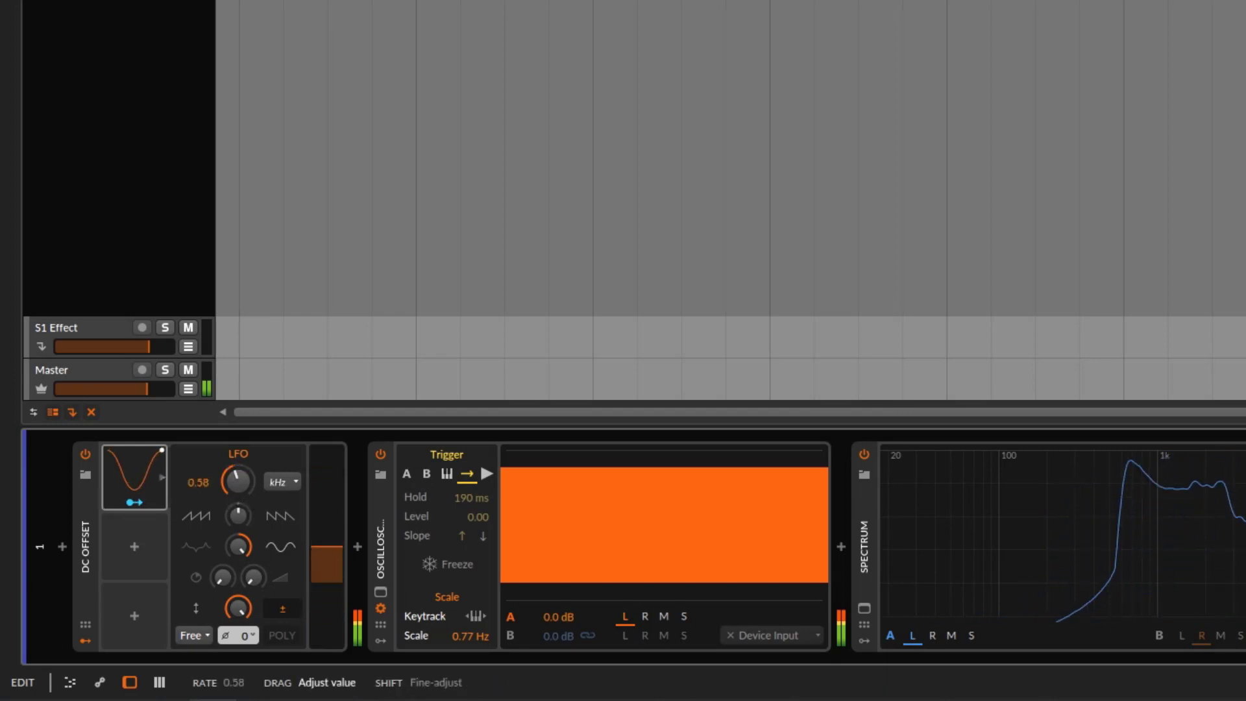
mouse_move(236, 482)
left_mouse_down()
mouse_move(231, 453)
mouse_move(236, 488)
left_mouse_up()
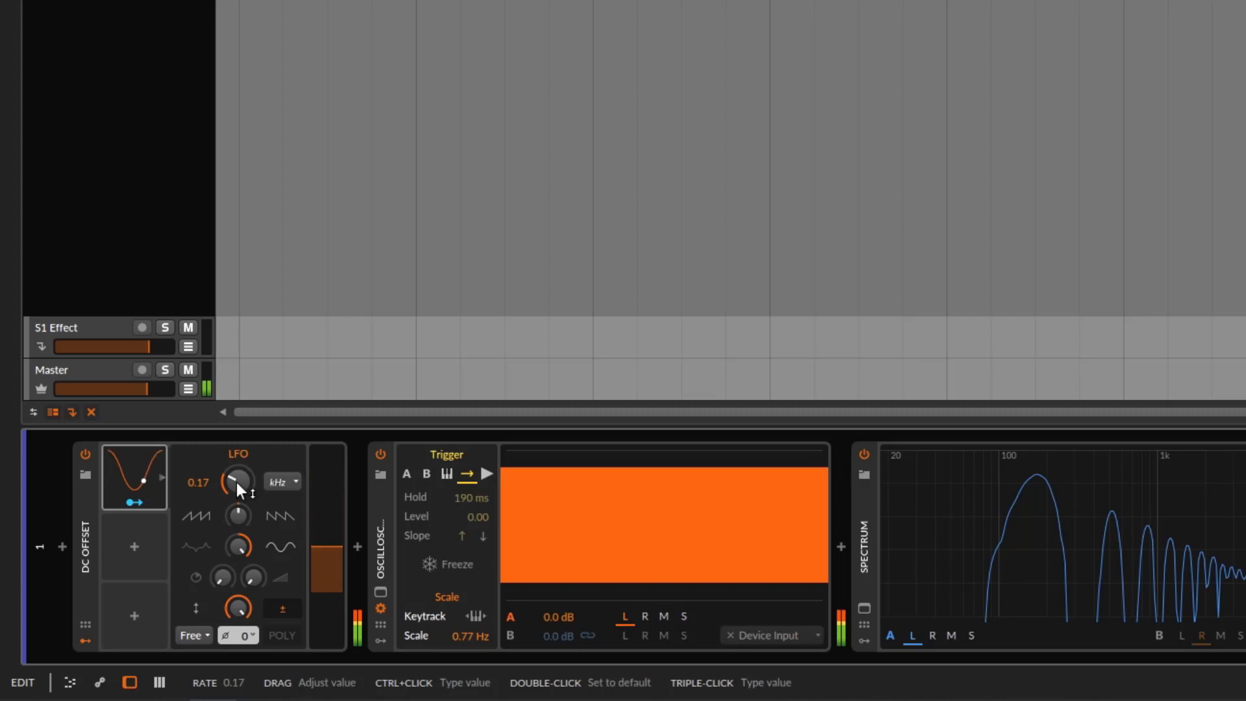
left_click_drag(236, 481, 236, 475)
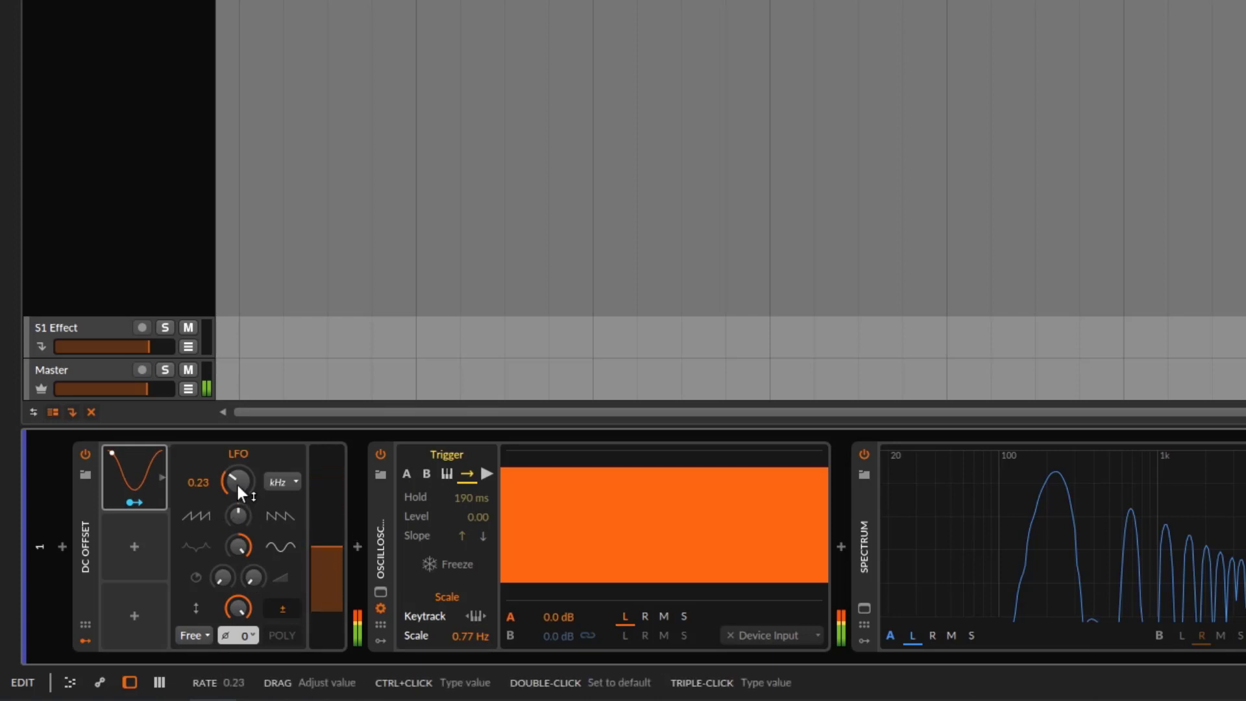
left_click_drag(233, 476, 232, 503)
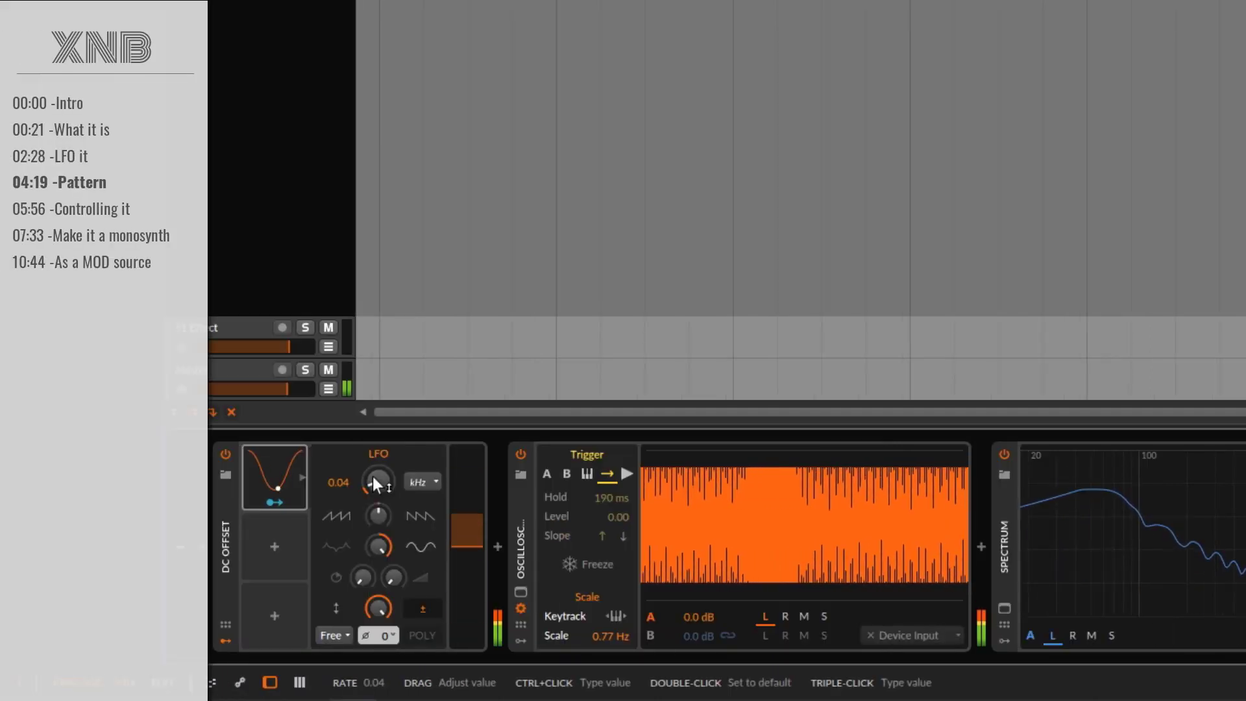
Insert a Steps modulator into the second modulator slot of the DC Offset device and show its step pattern.
left_click(273, 548)
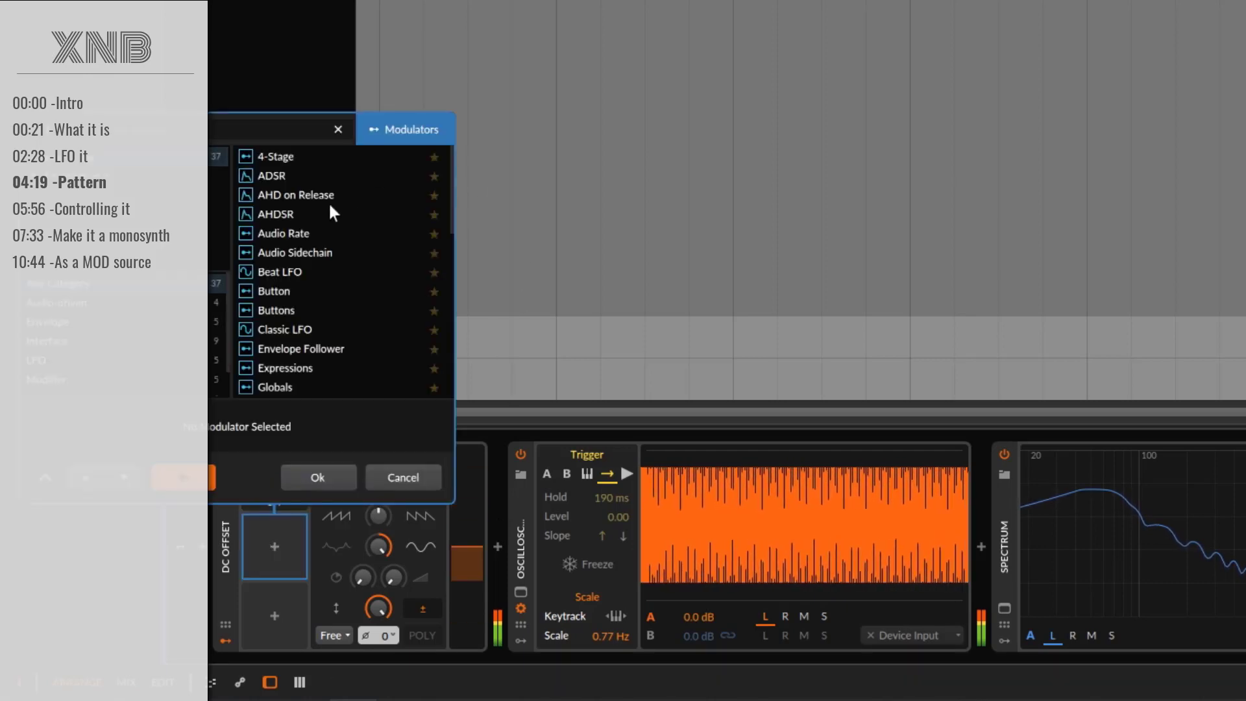
scroll(314, 293, "down", 8)
left_click(290, 290)
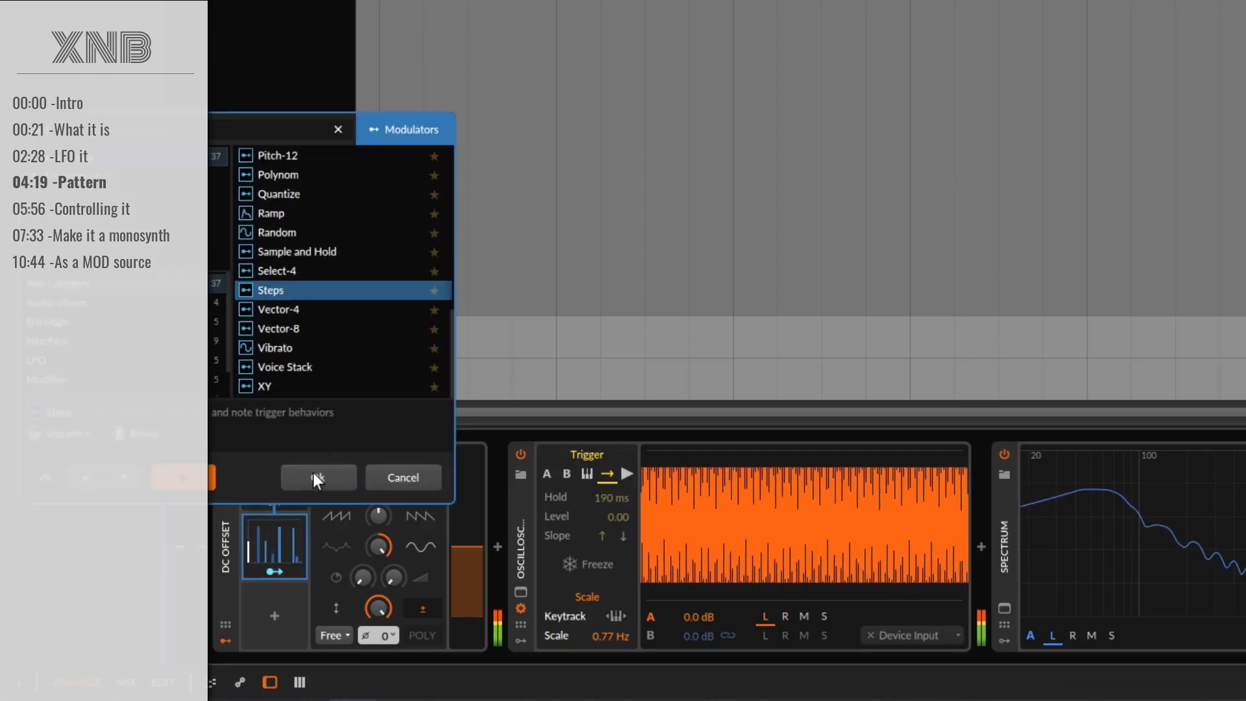
left_click(312, 478)
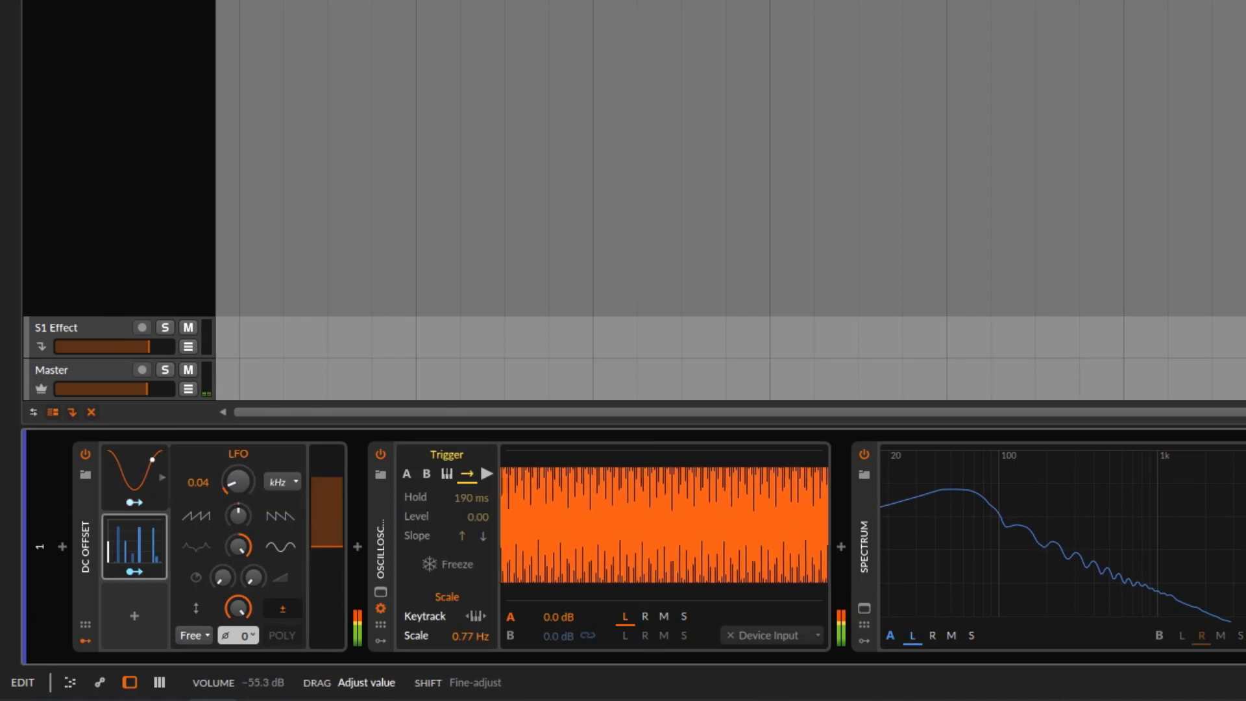
left_click(129, 538)
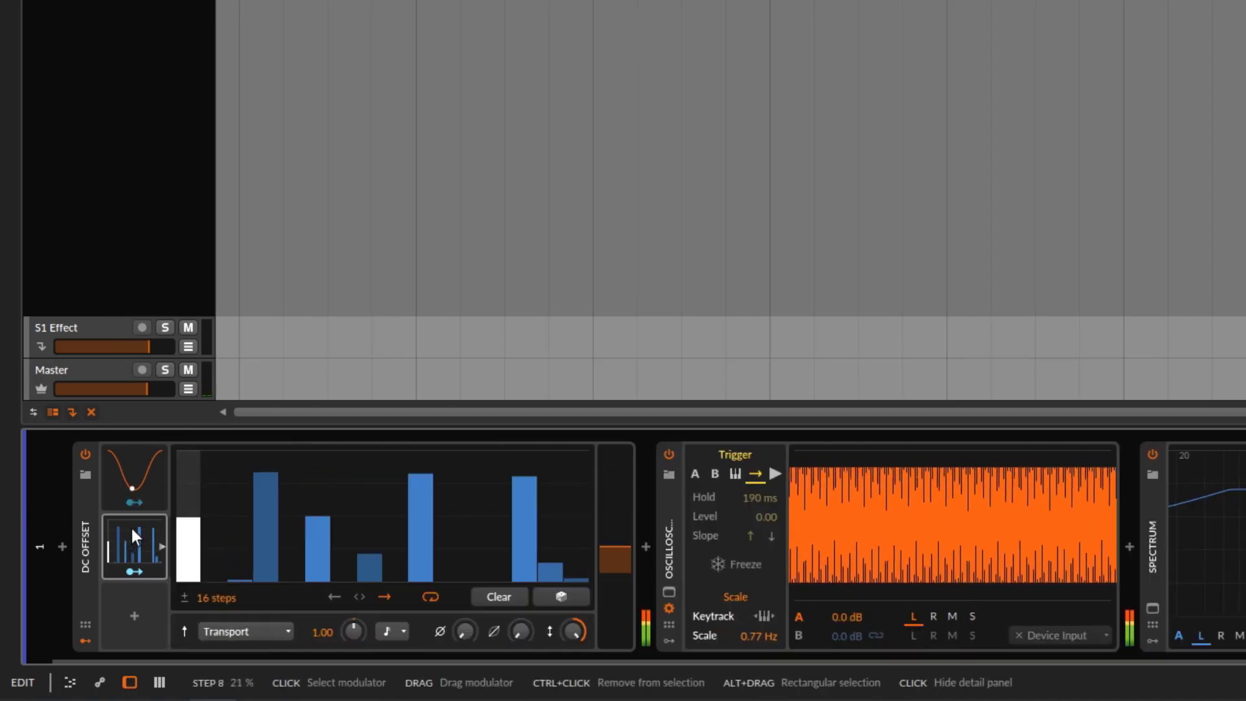
Map the Steps modulator to the LFO's rate with a positive modulation amount.
left_click(150, 497)
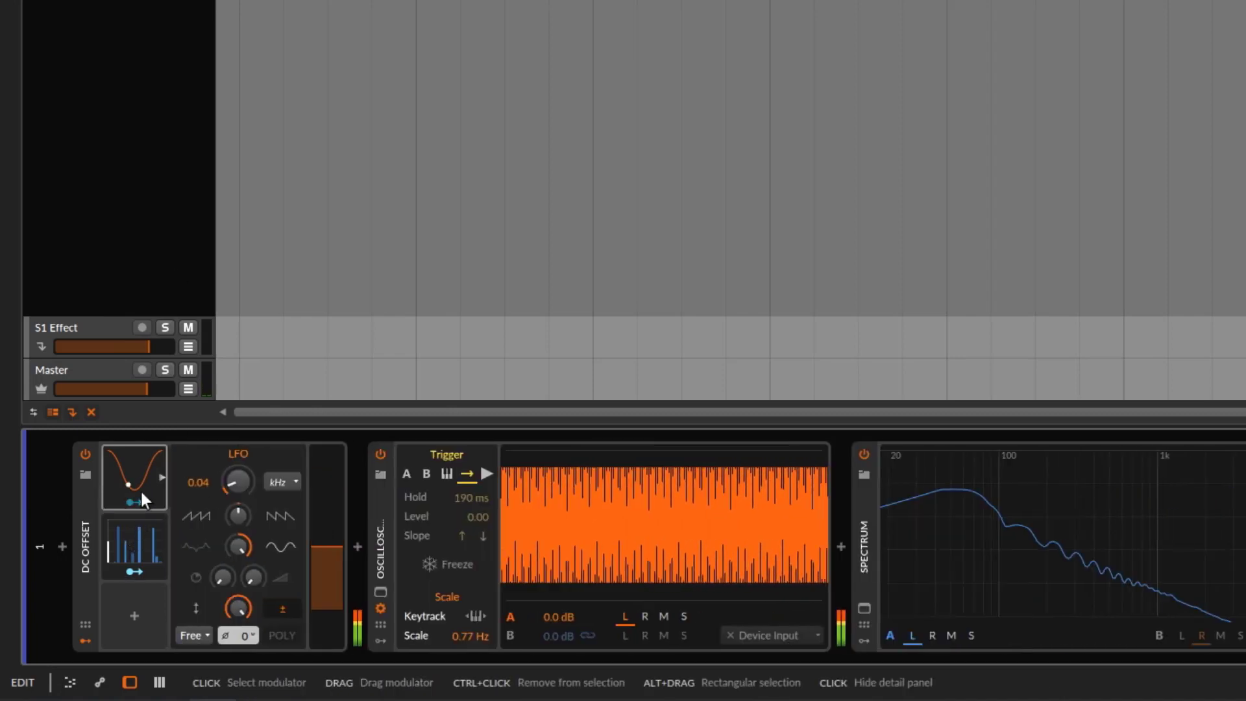
left_click(142, 572)
left_click_drag(237, 481, 237, 445)
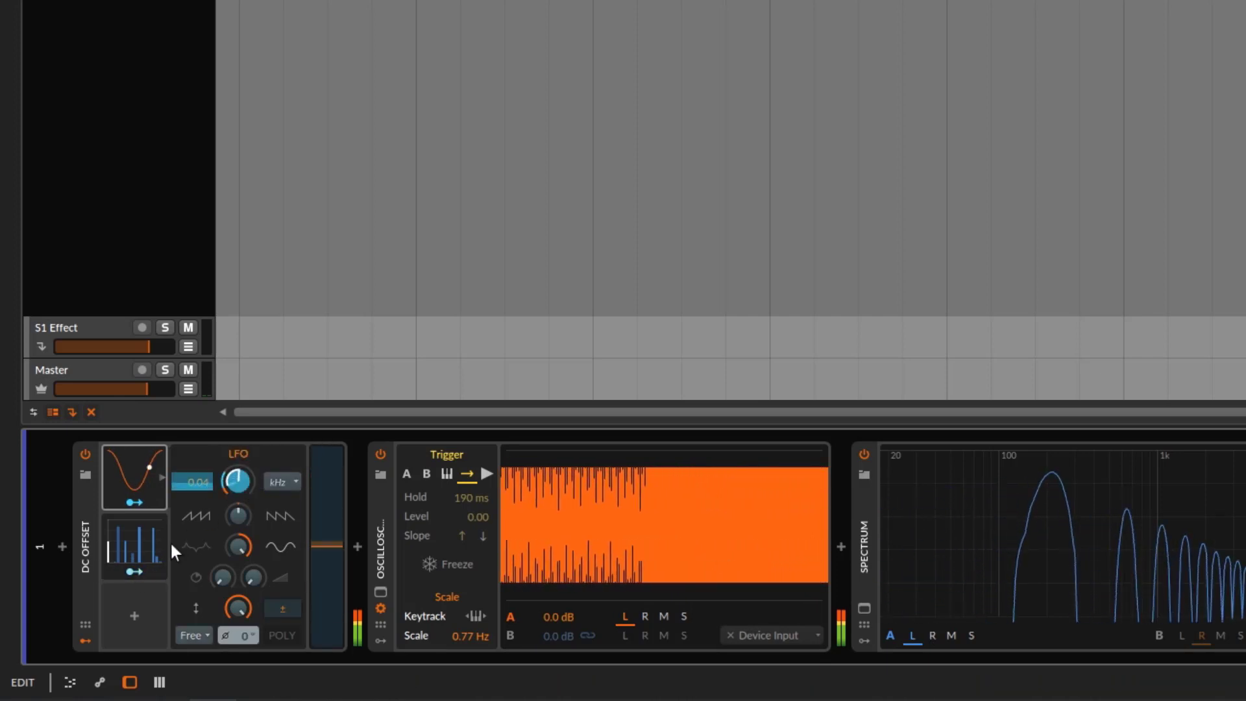
left_click(134, 572)
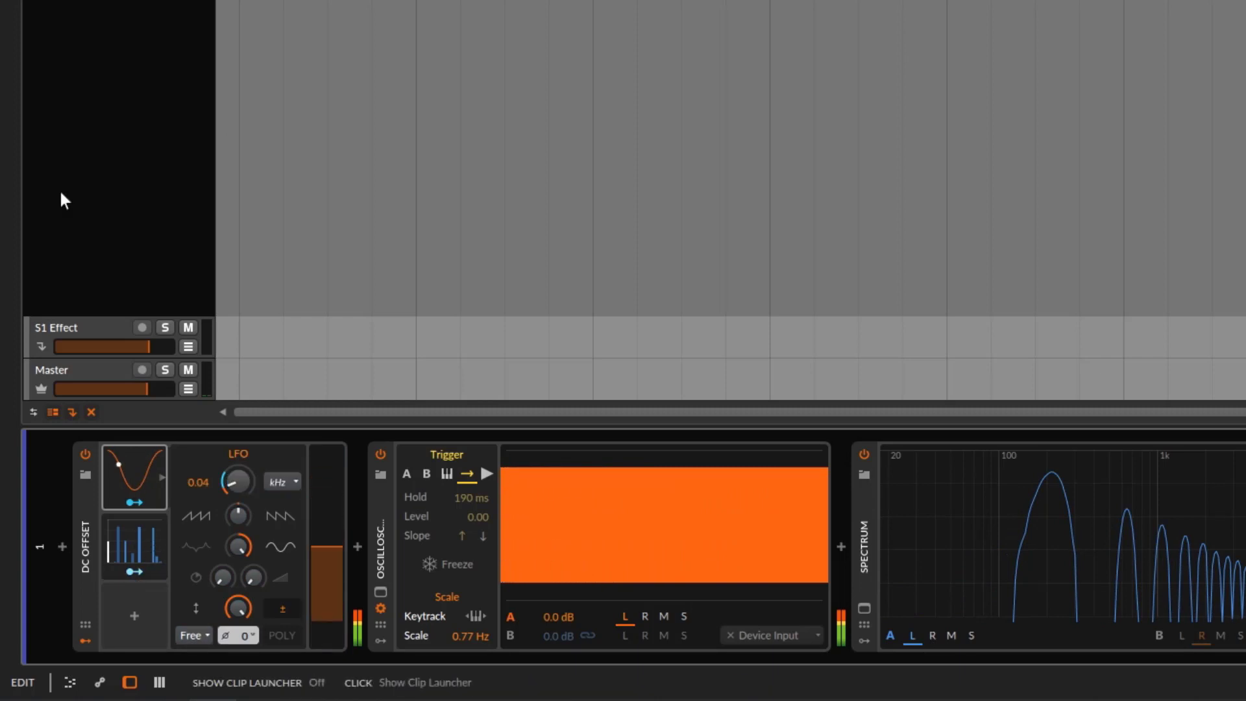
Start playback to run the Steps pattern and raise the LFO's base rate to about 0.07 kHz.
left_click(134, 528)
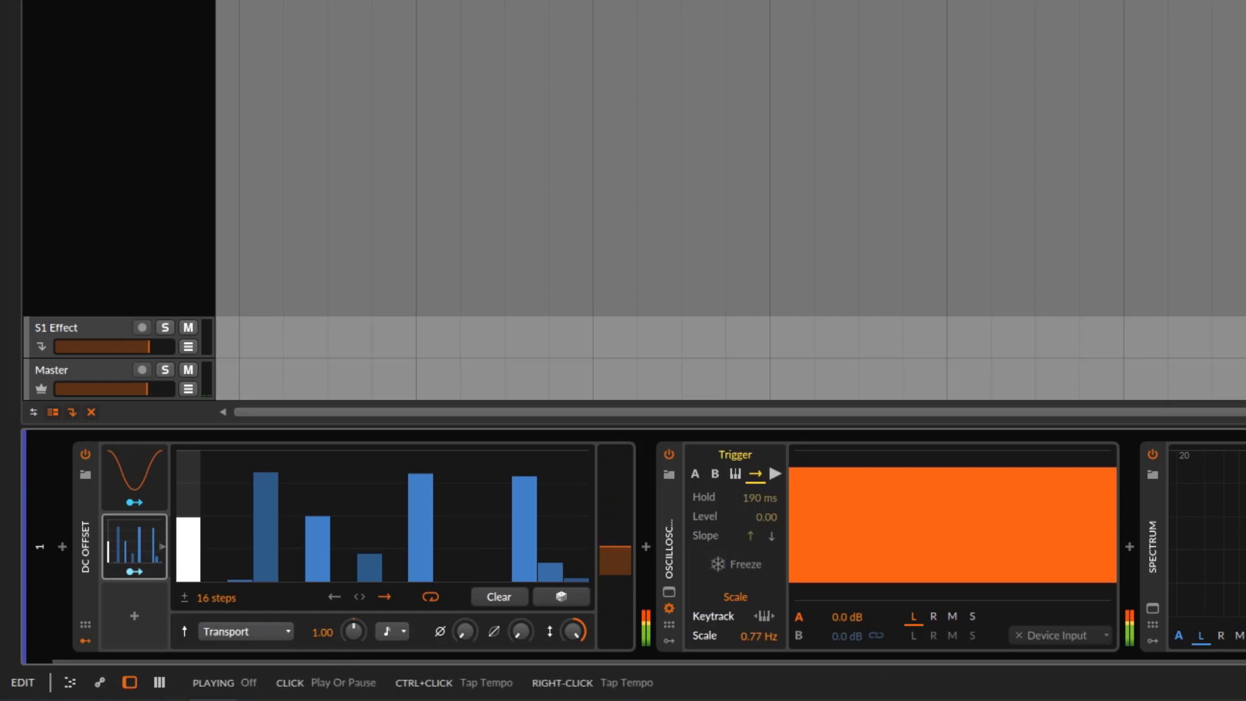
key("space")
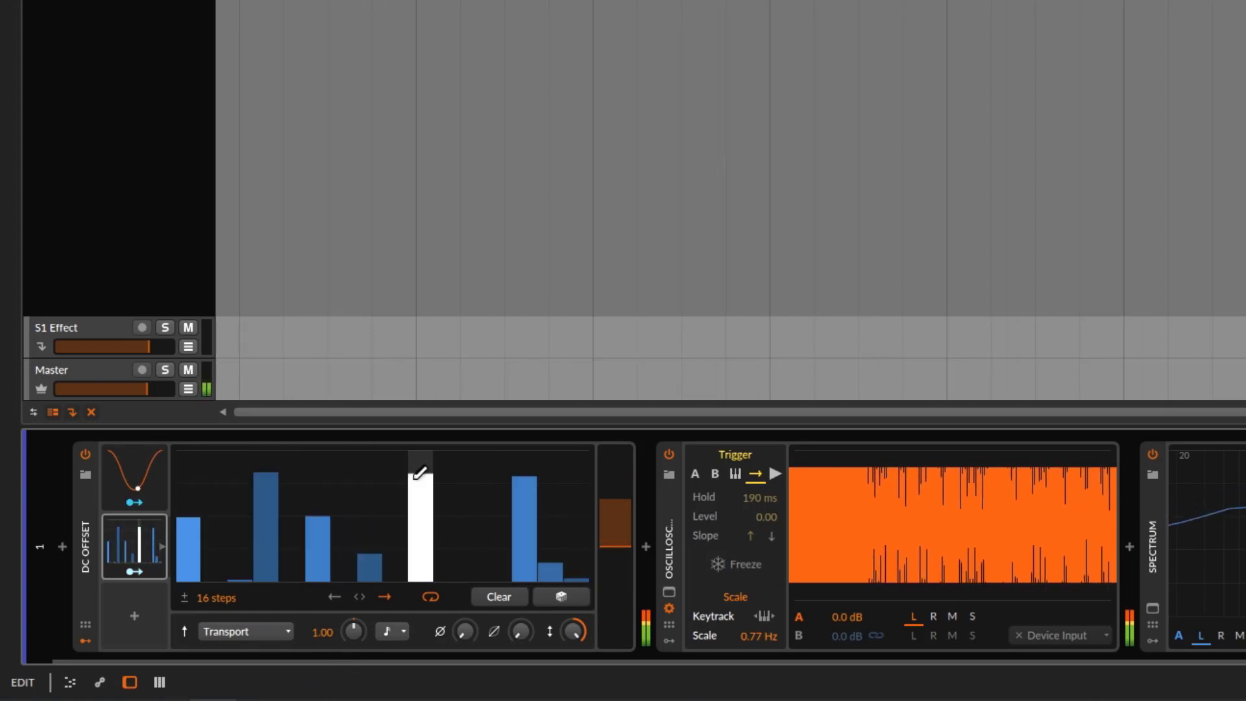
left_click(134, 475)
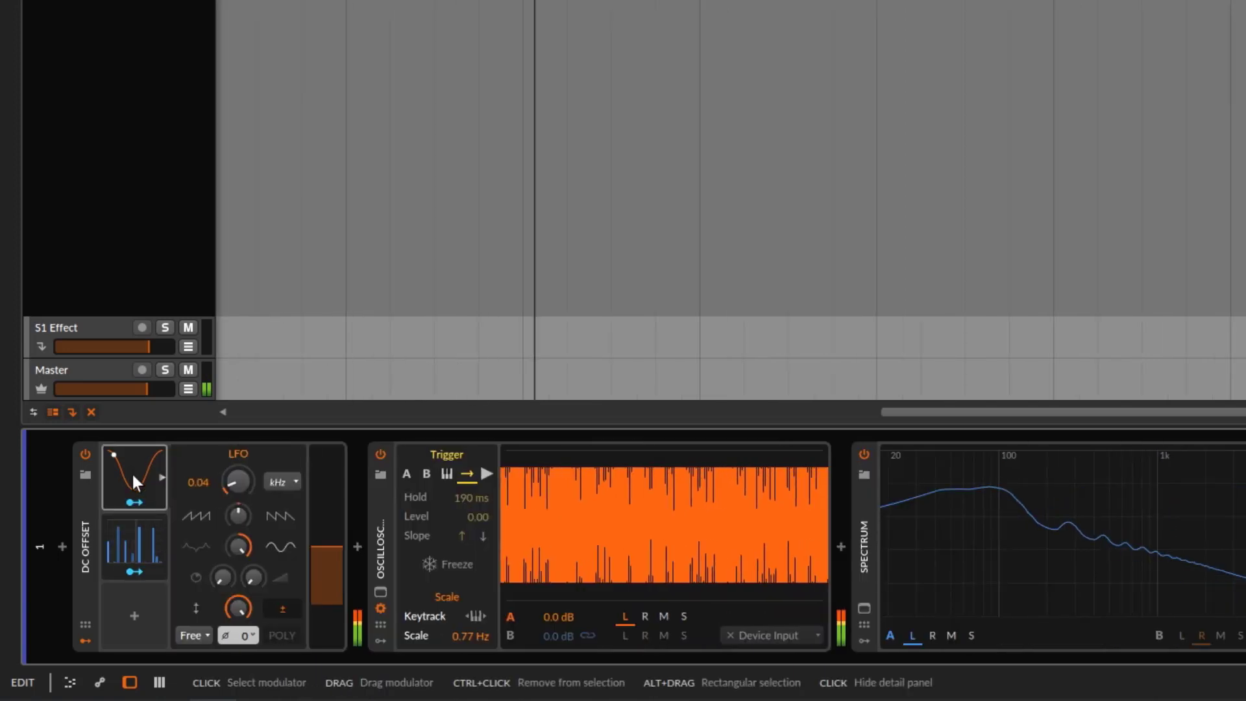
left_click_drag(238, 482, 236, 467)
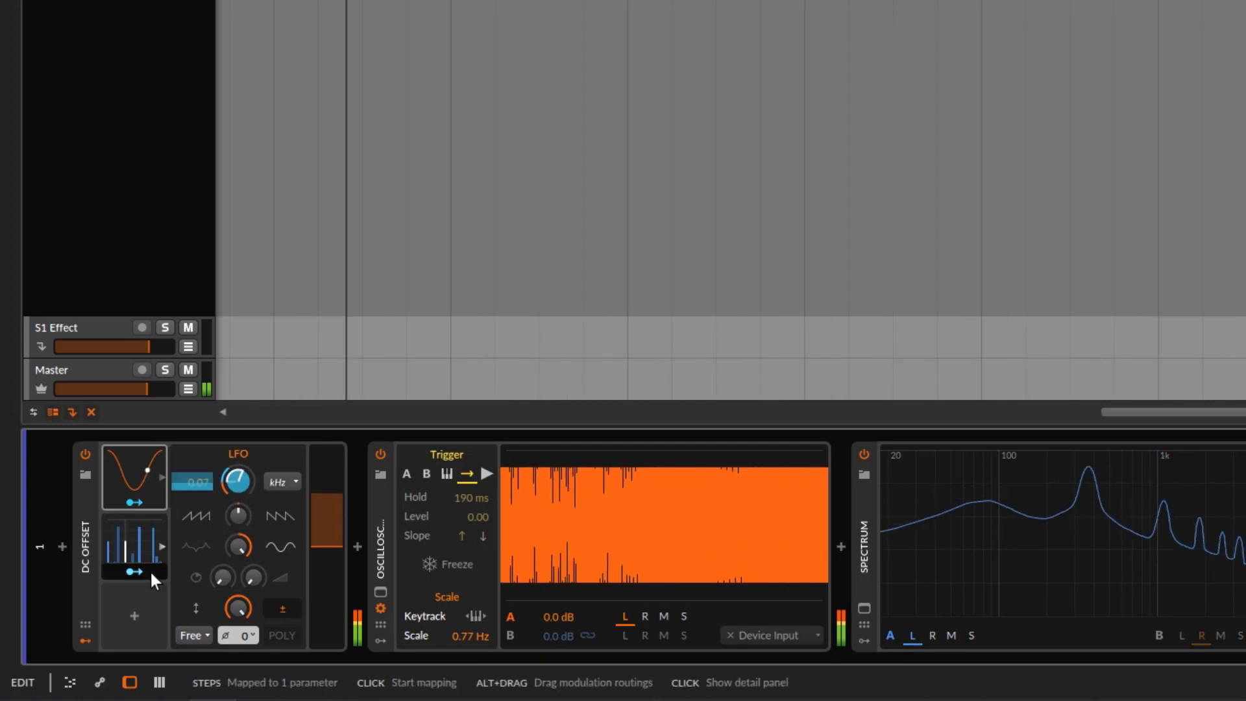
Choose a note timebase for the Steps modulator and settle the LFO's base rate at about 0.07 kHz.
left_click(142, 547)
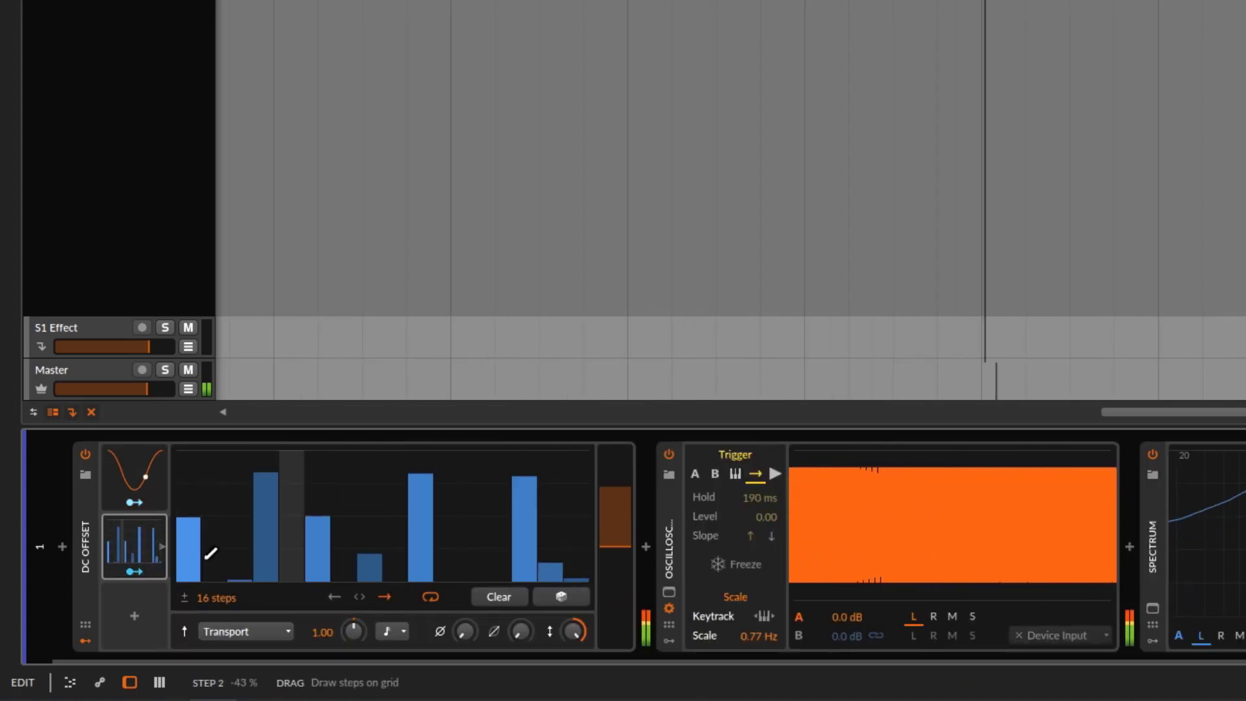
left_click(397, 633)
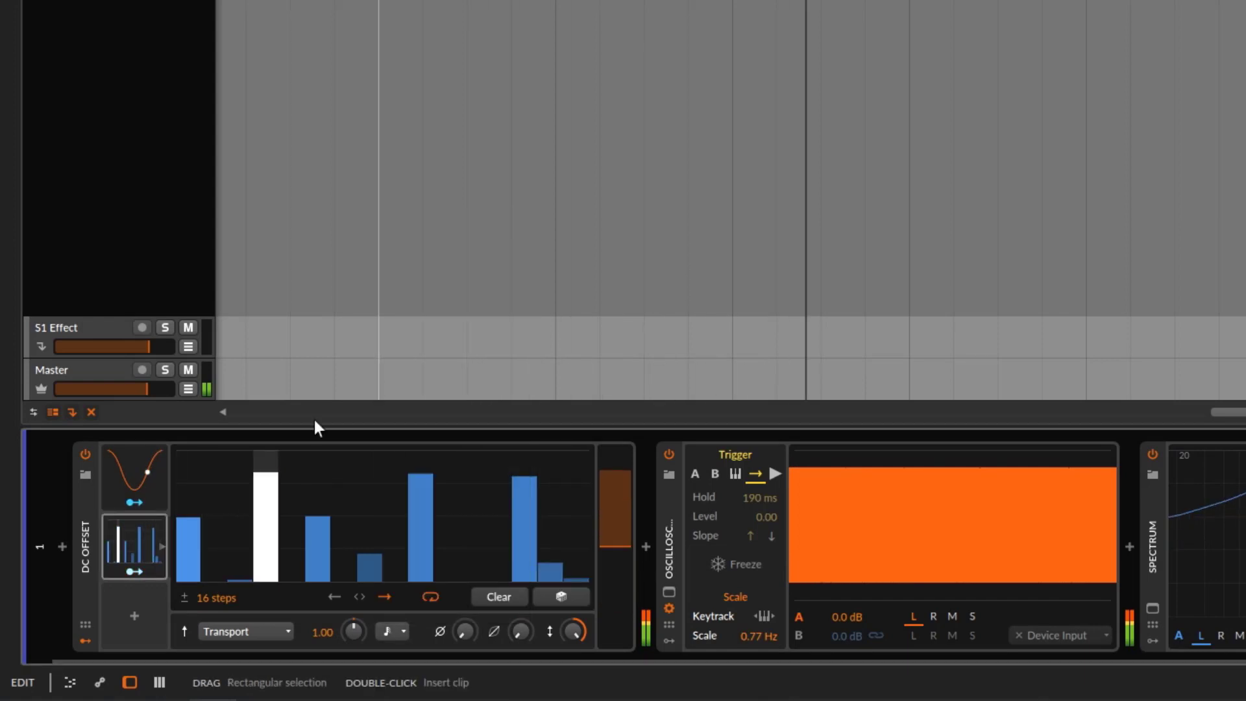
left_click(417, 368)
left_click(142, 476)
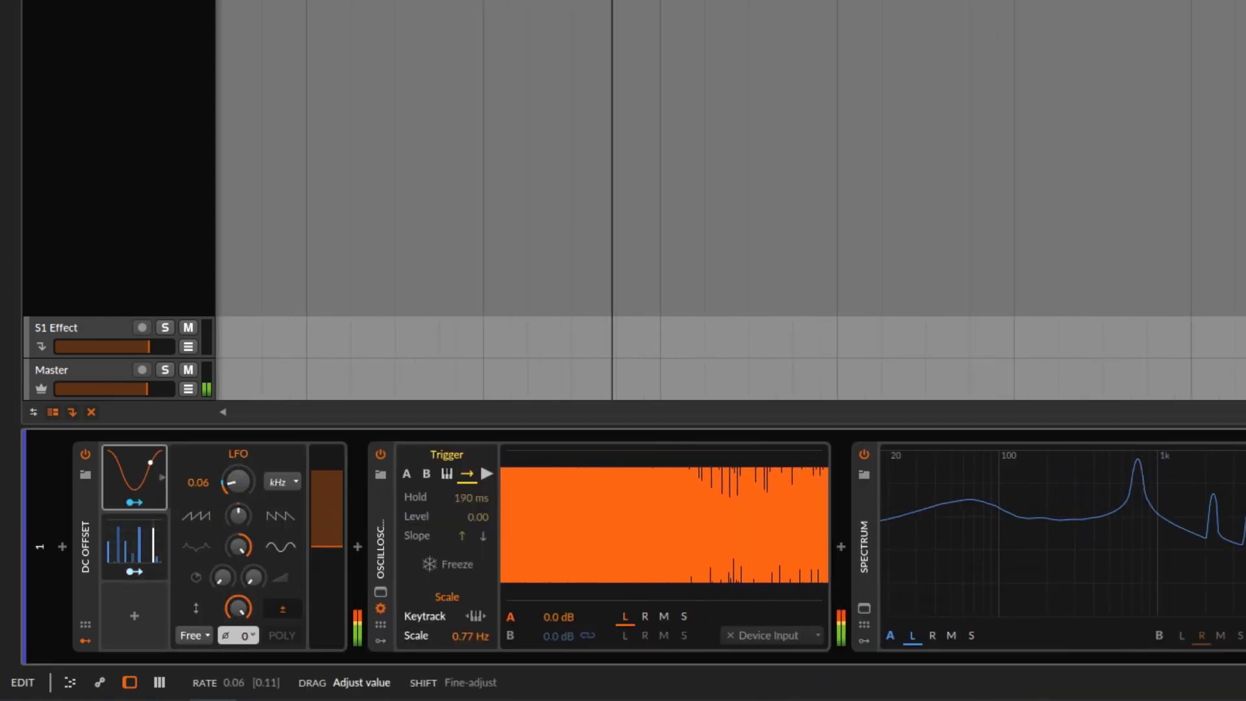
left_click_drag(240, 473, 240, 472)
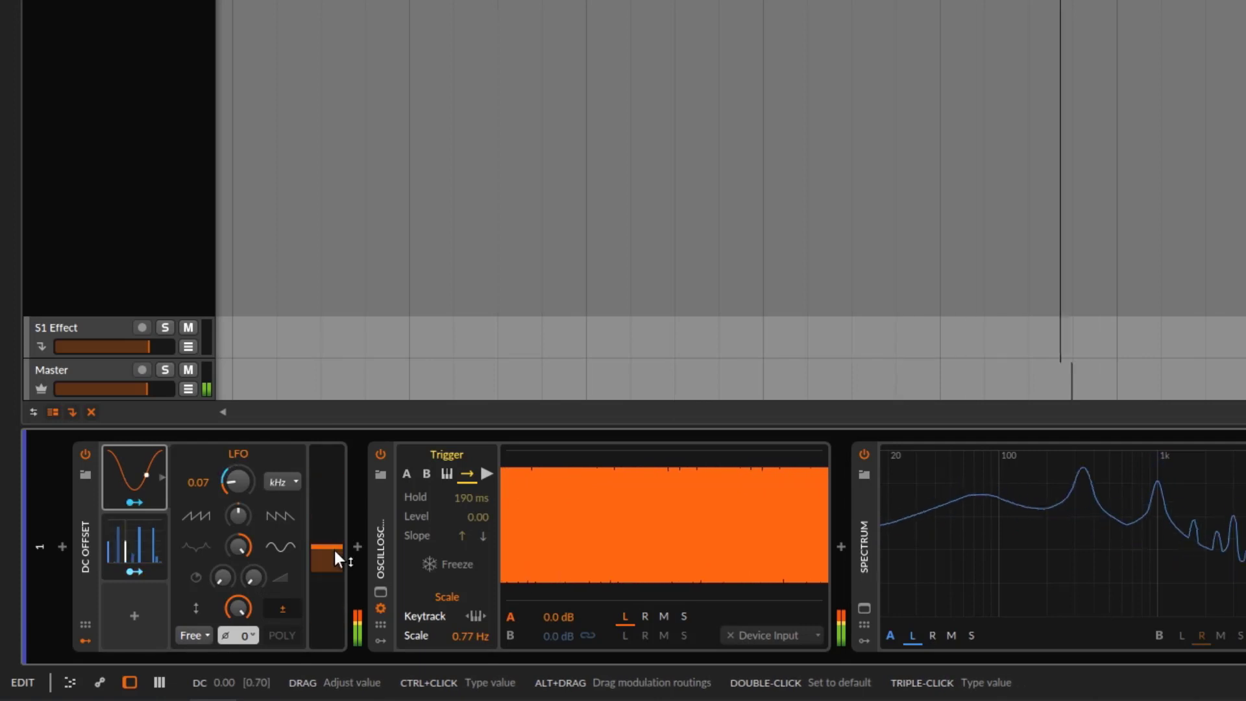
Redraw the Steps pattern with steps 1, 10 and 12 at full height, step 6 at about 63%, step 4 low and step 5 empty.
left_click(155, 527)
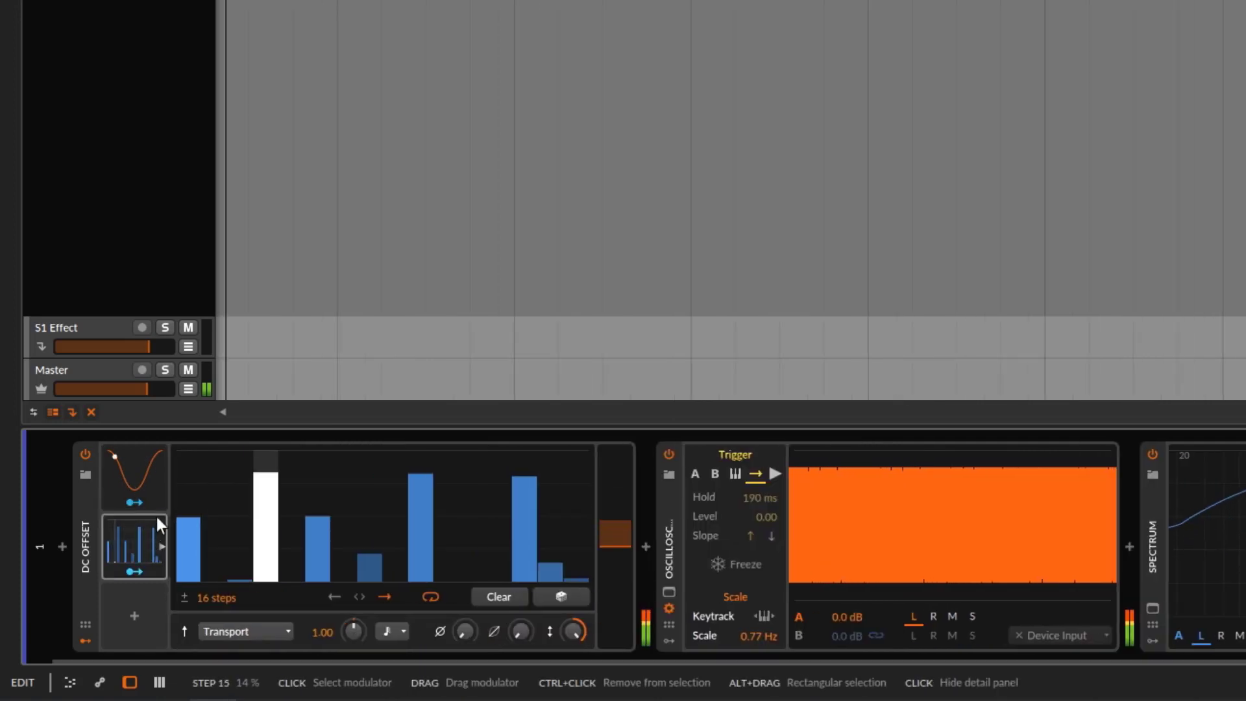
left_click_drag(182, 545, 190, 451)
left_click_drag(301, 524, 317, 451)
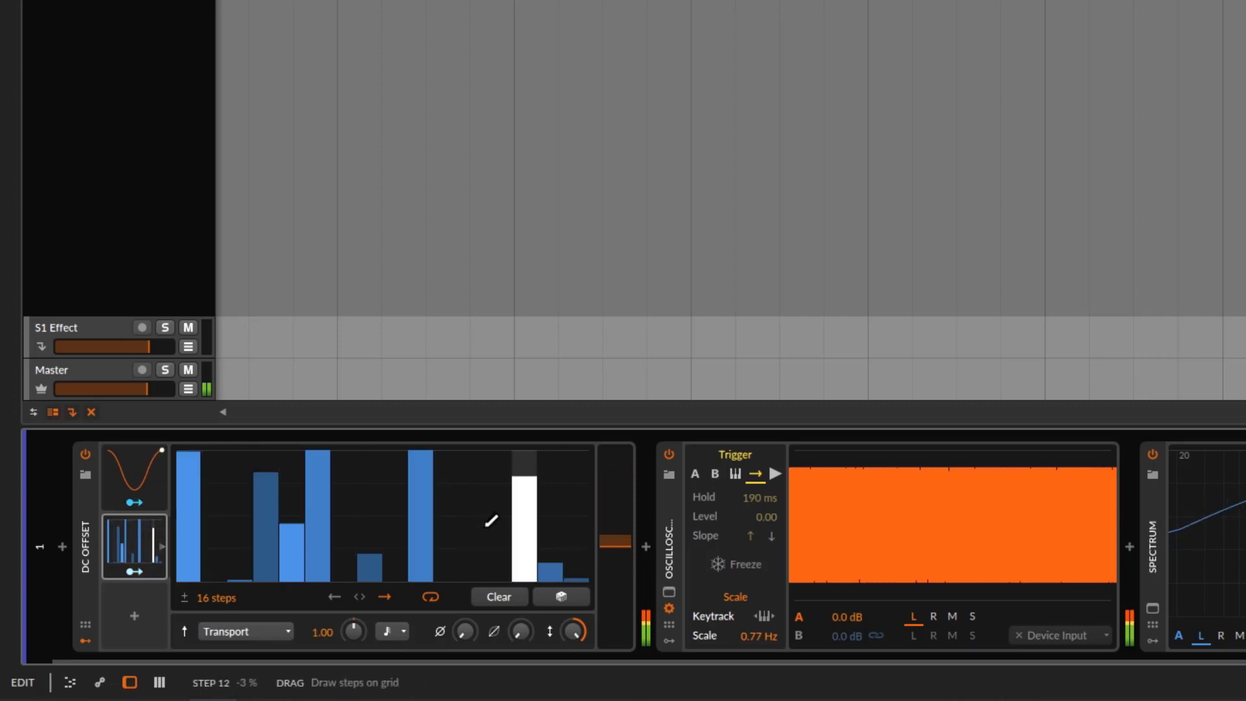
left_click_drag(484, 522, 479, 450)
left_click_drag(278, 539, 248, 603)
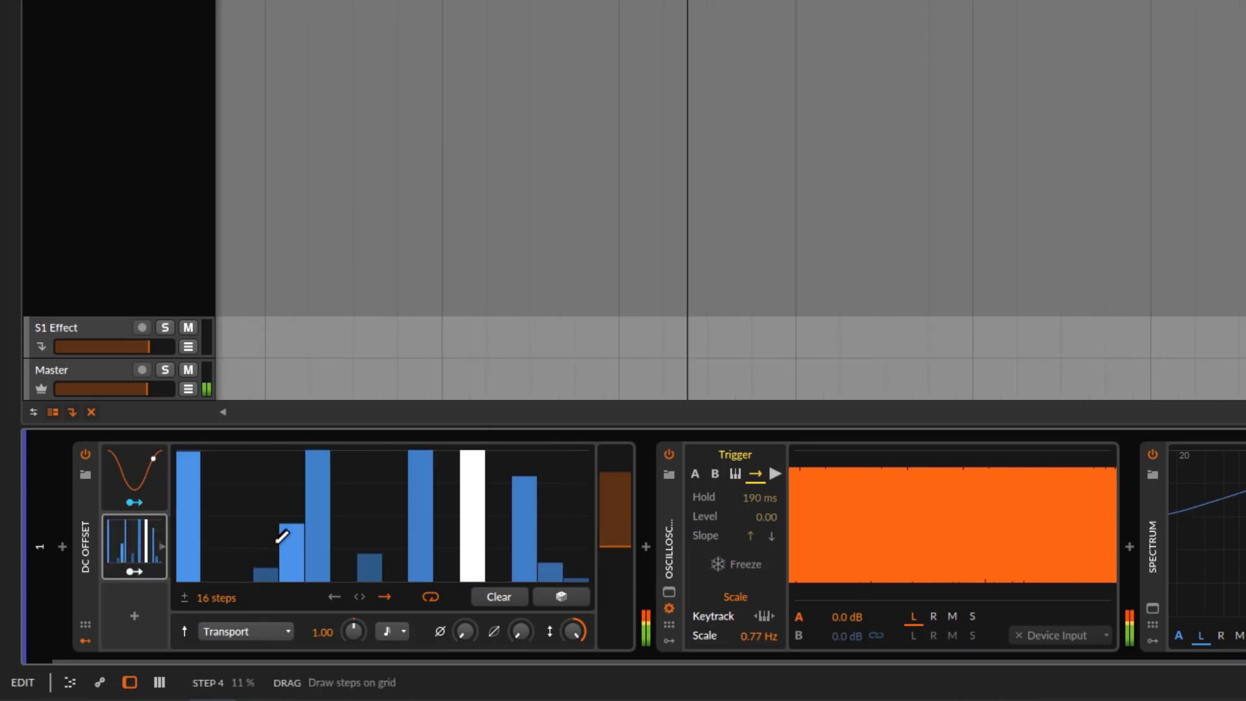
left_click_drag(281, 539, 290, 583)
left_click_drag(308, 518, 315, 499)
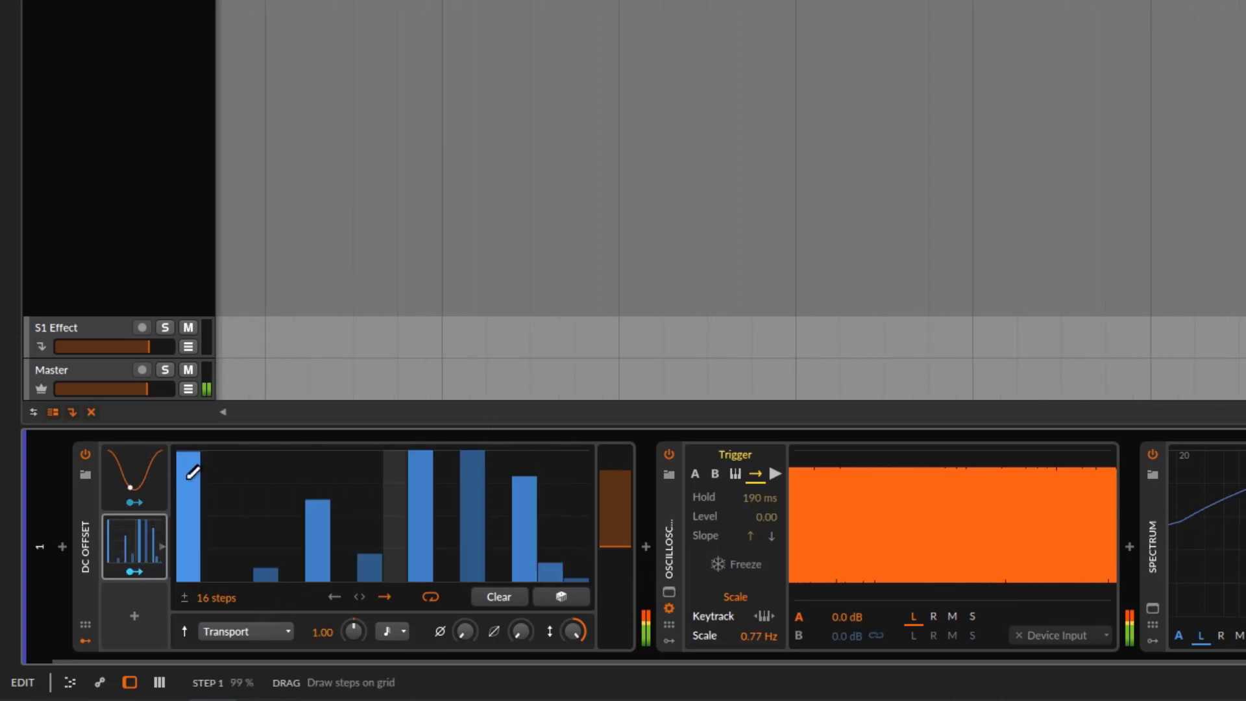
Set step 1 to about 58%, steps 3 and 4 to about 77%, step 16 to about 62%, and steps 8 and 12 to about 47%.
mouse_move(193, 473)
left_mouse_down()
mouse_move(183, 513)
mouse_move(239, 519)
mouse_move(264, 480)
left_mouse_up()
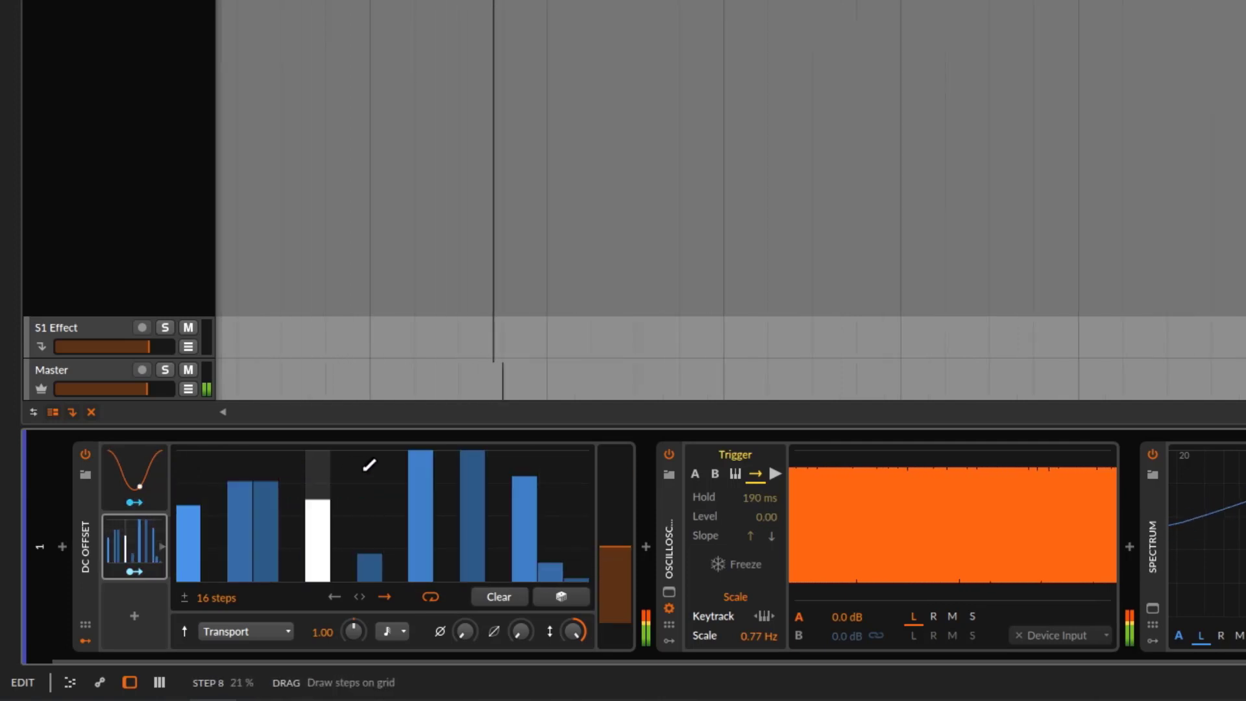
left_click(571, 501)
left_click(471, 520)
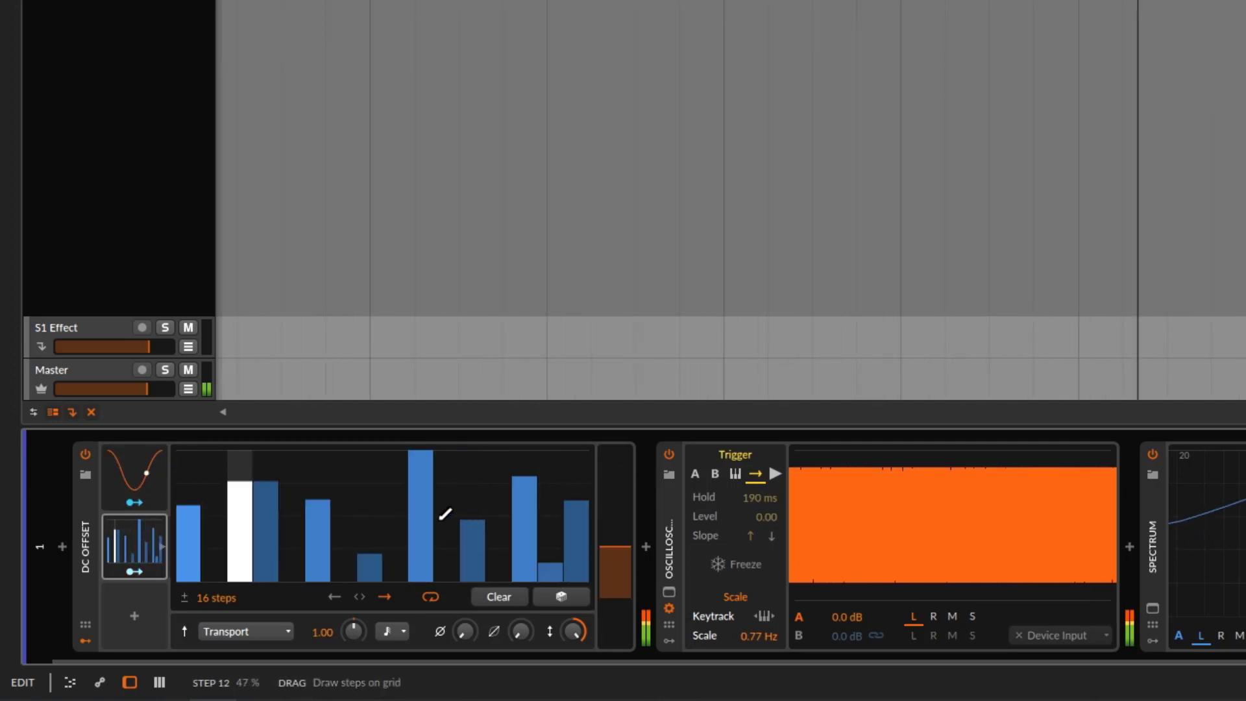
left_click(370, 519)
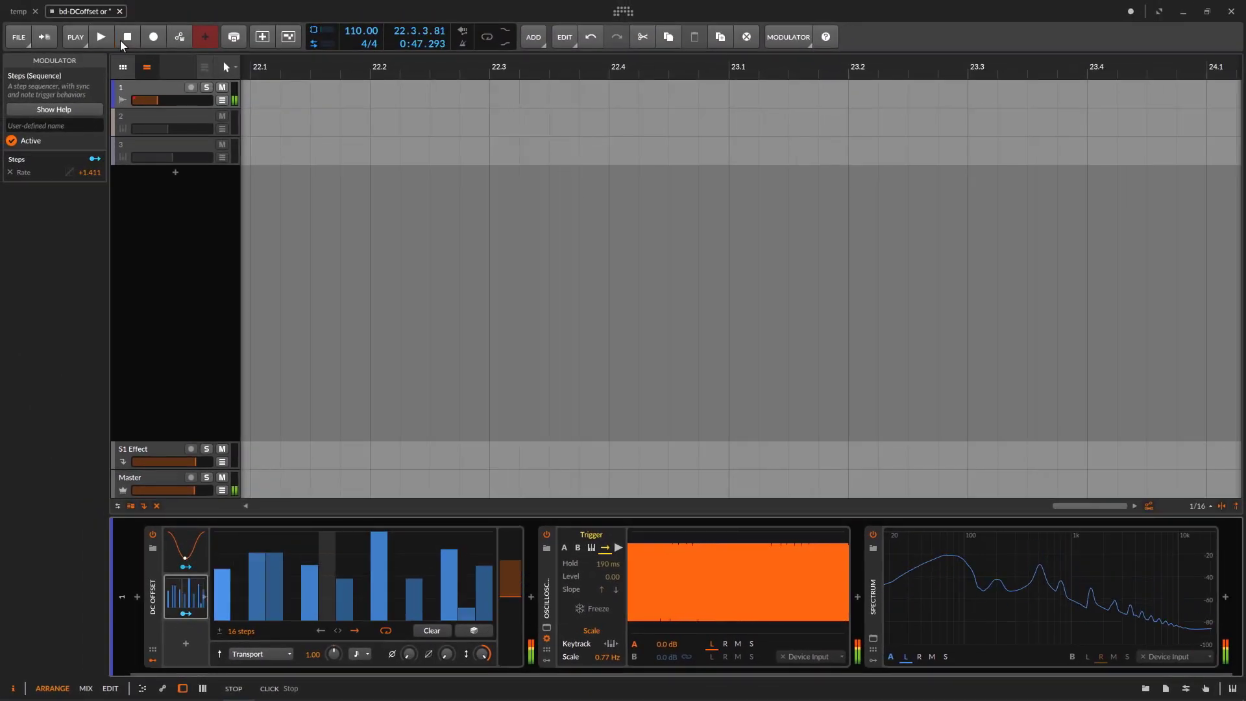
Return the transport to the start and insert a Globals modulator into the third modulator slot of the DC Offset device.
left_click(188, 548)
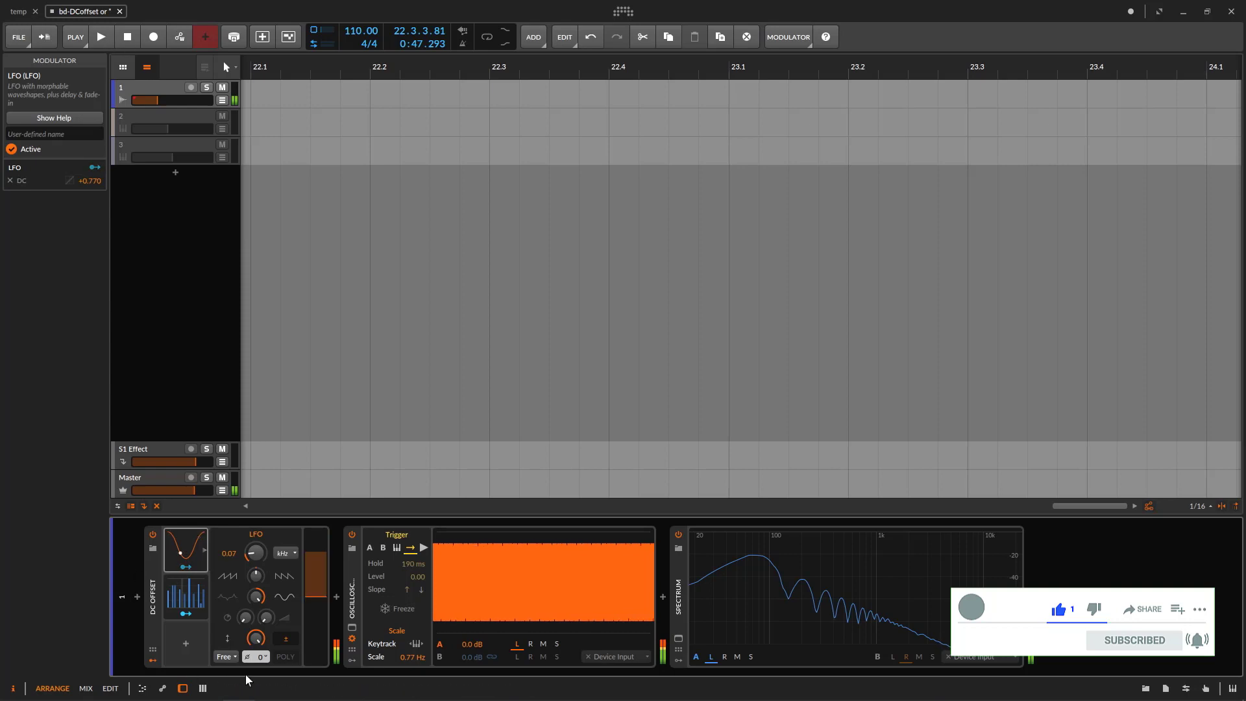
left_click(127, 39)
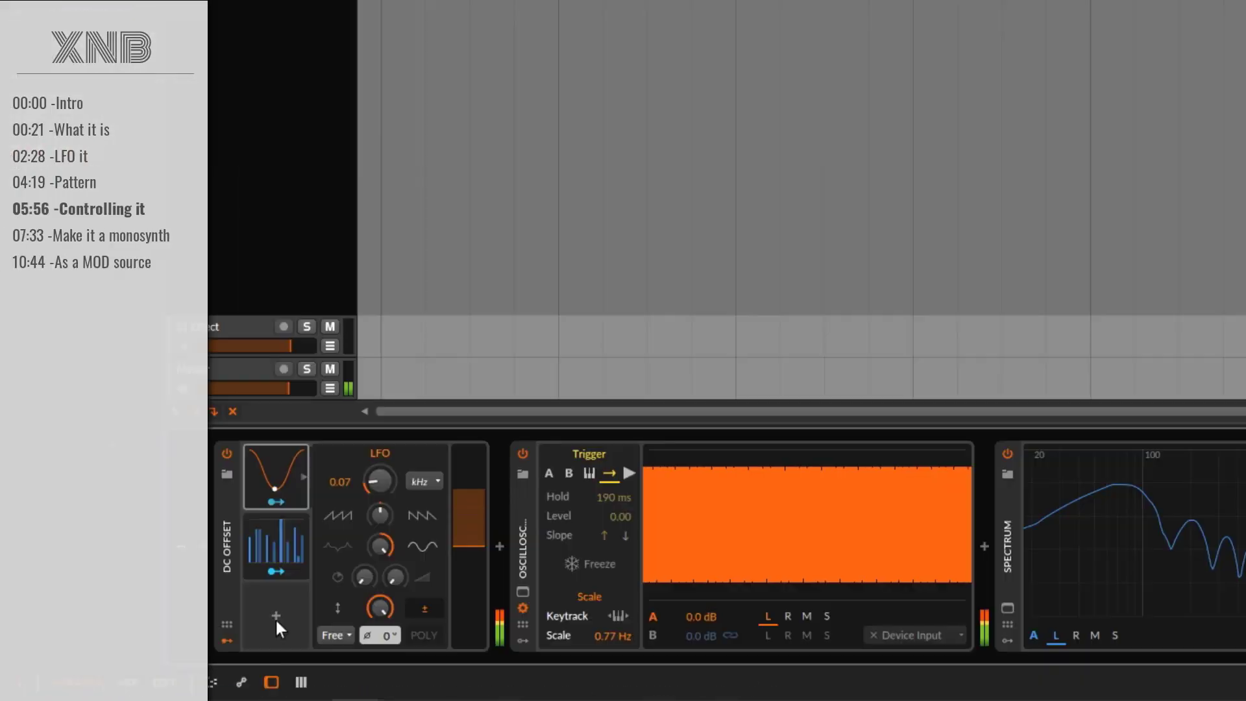
left_click(185, 643)
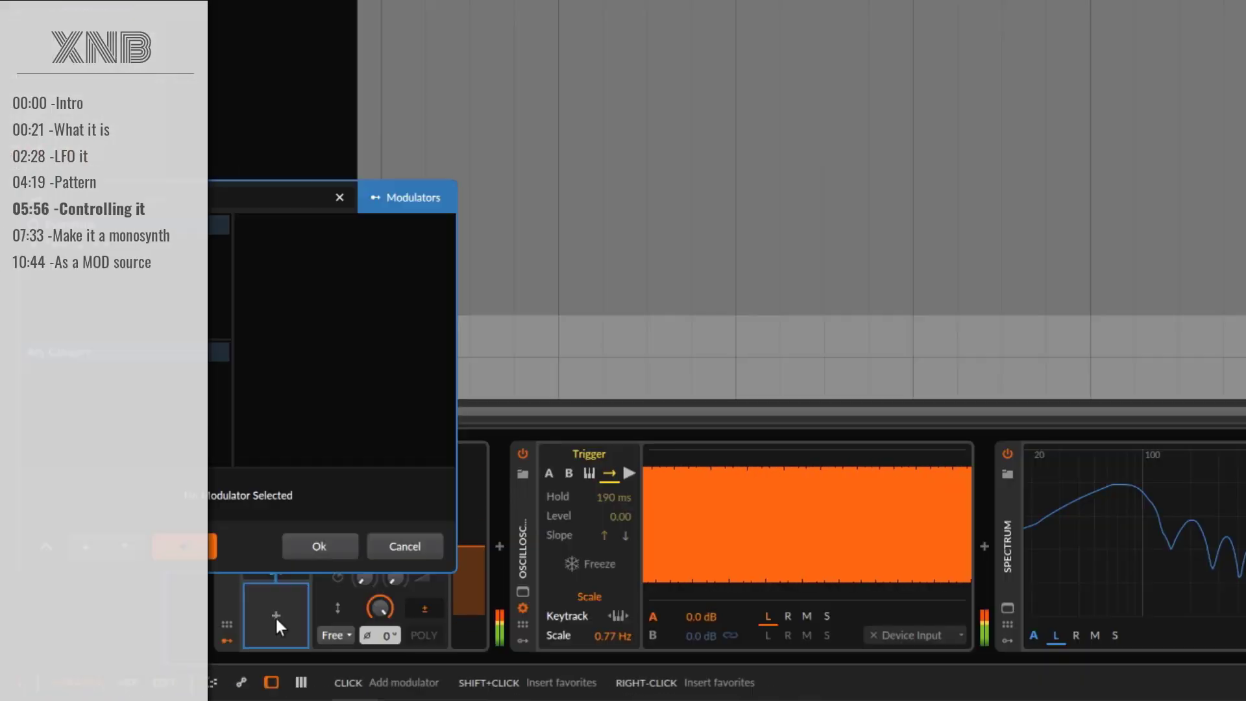
type("glo")
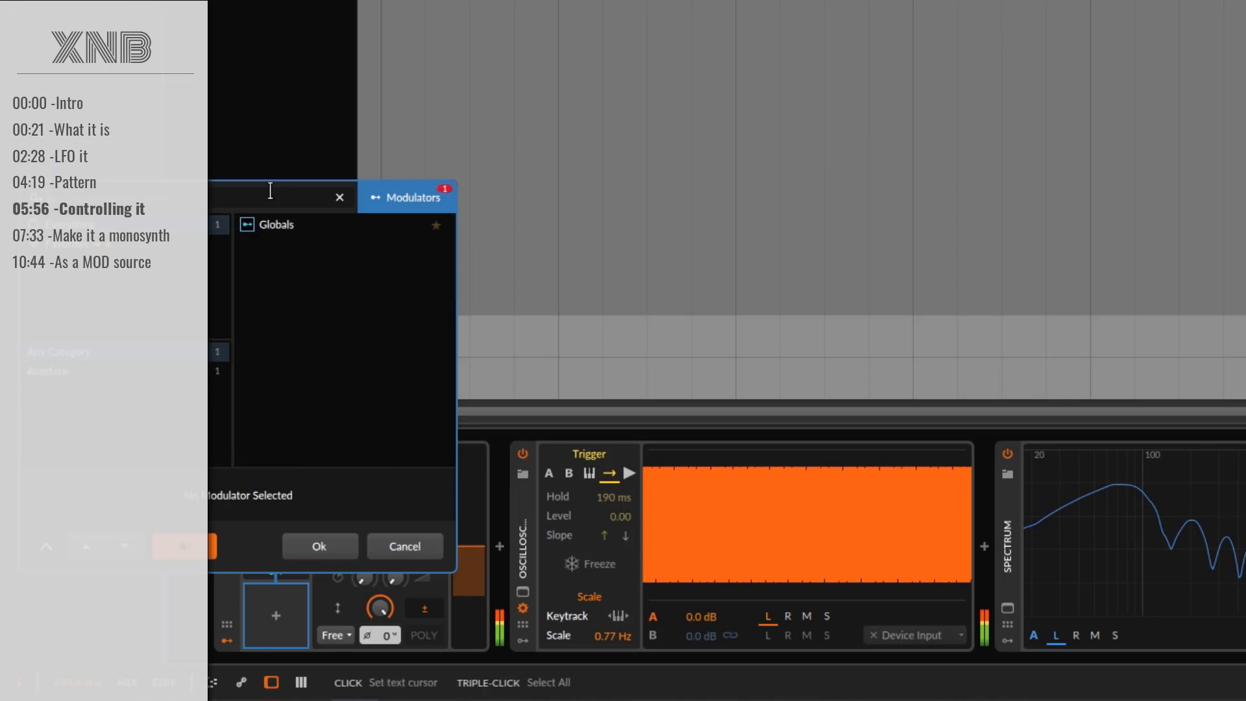
left_click(276, 225)
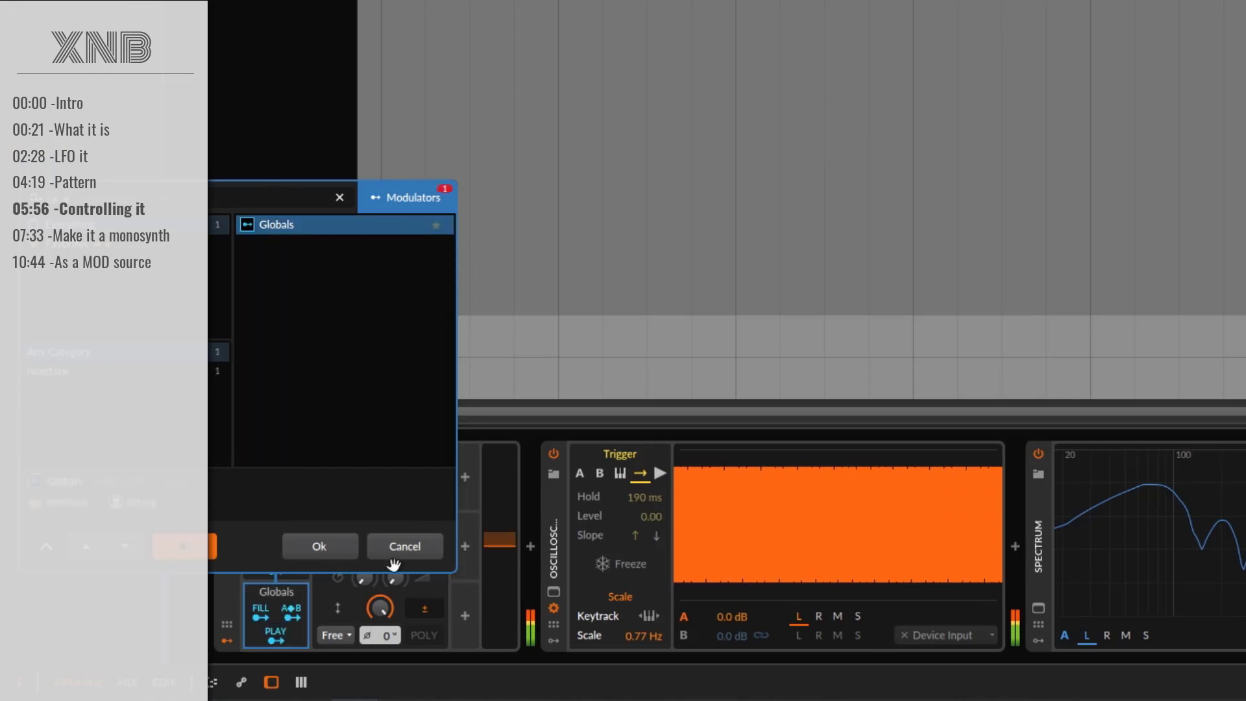
left_click(325, 548)
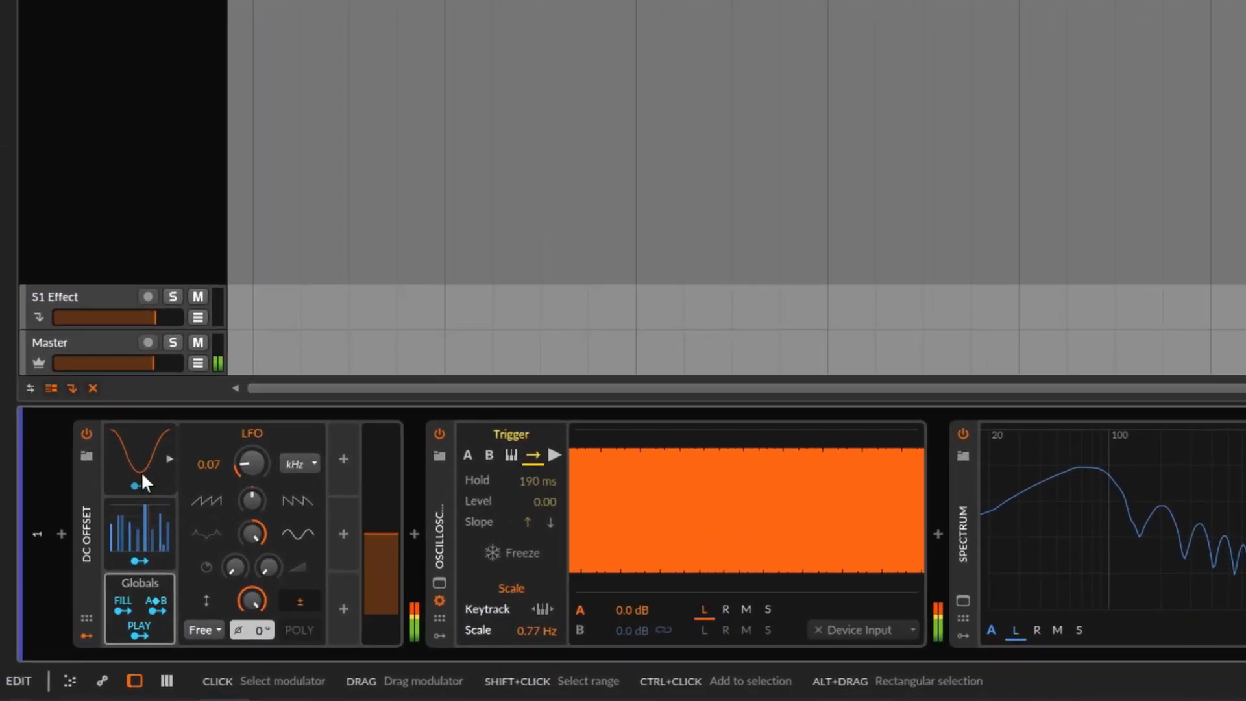
Lower the LFO's amount to 0% in the DC Offset device.
left_click(141, 460)
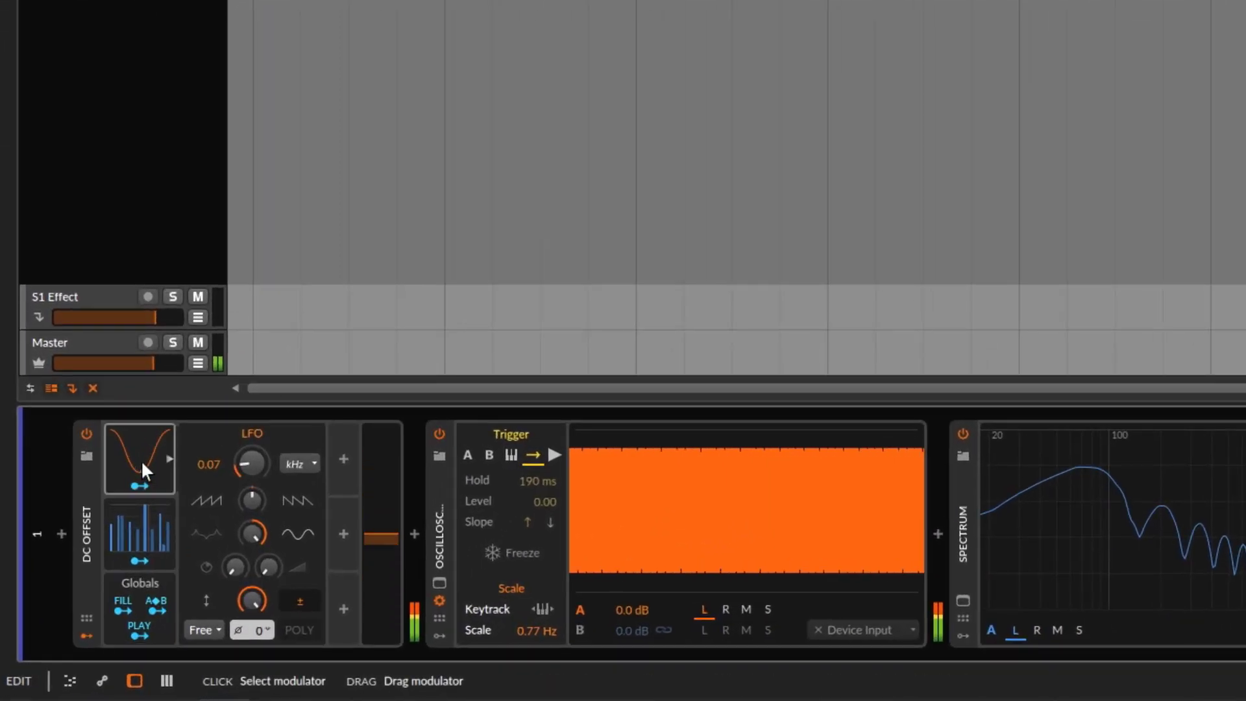
left_click(142, 456)
left_click(142, 457)
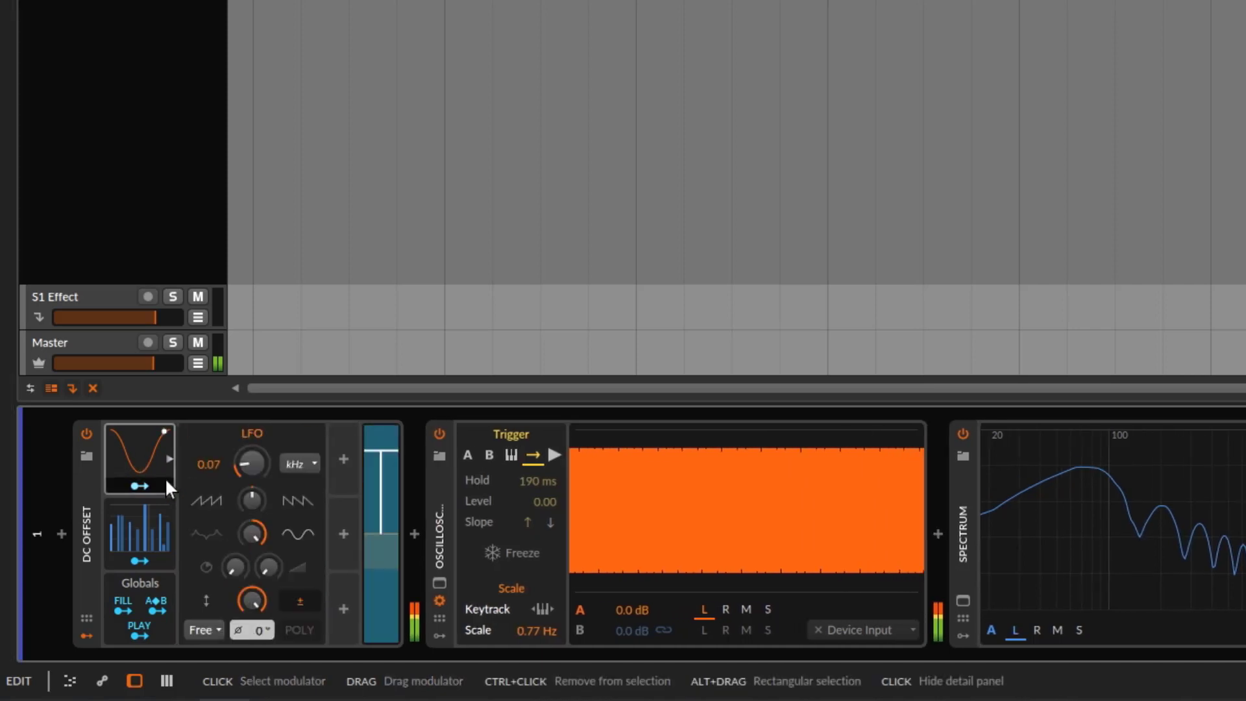
left_click_drag(251, 603, 251, 674)
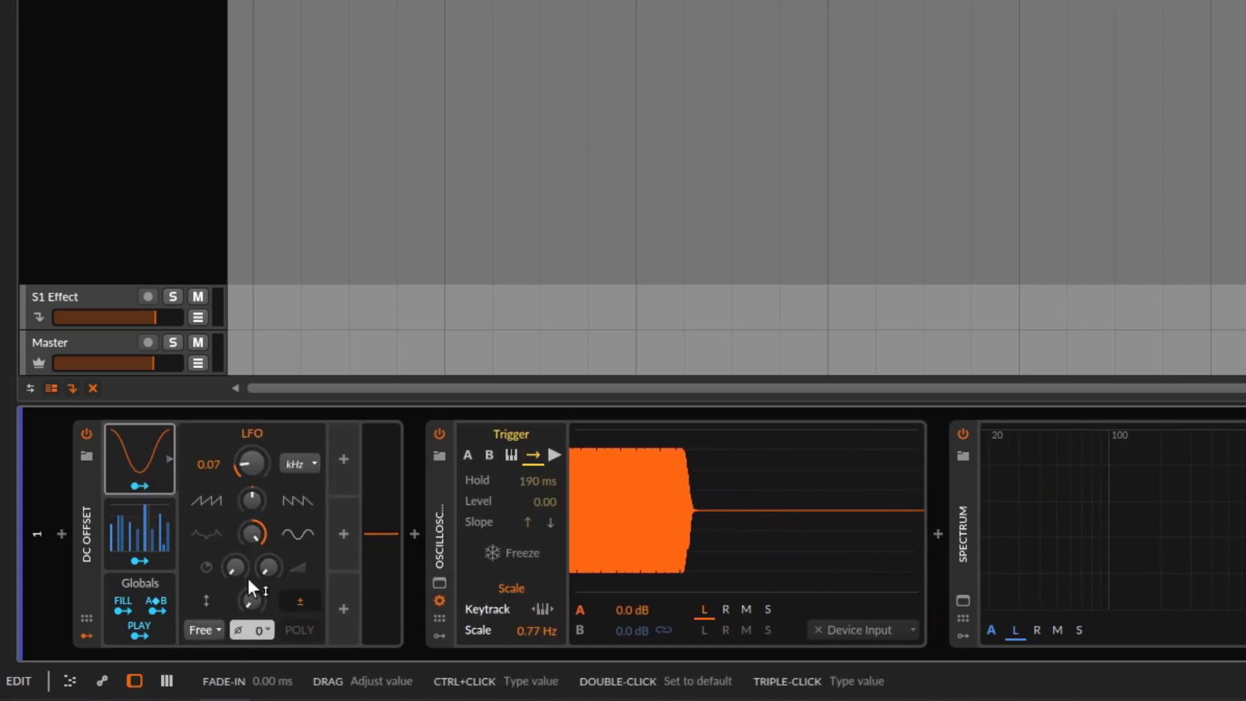
mouse_move(251, 601)
left_mouse_down()
mouse_move(251, 571)
mouse_move(251, 674)
left_mouse_up()
Map the Globals modulator's Play output to the LFO's amount with a positive modulation.
left_click(141, 635)
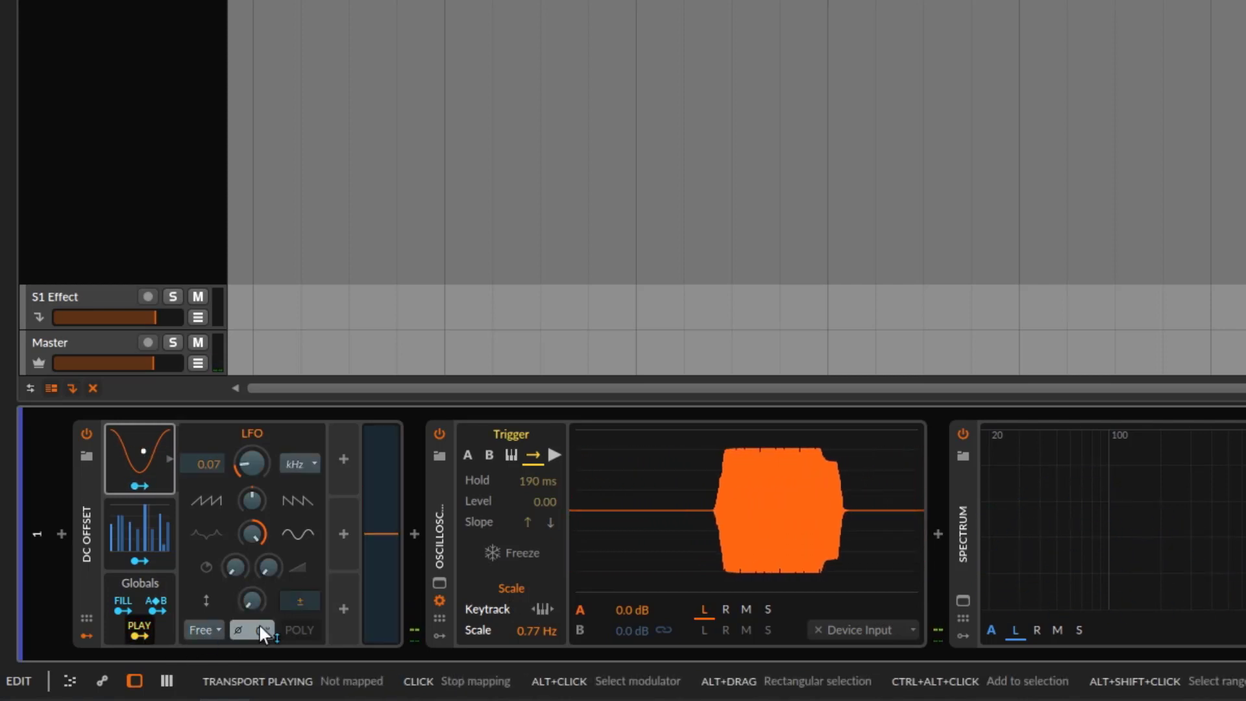
left_click(139, 637)
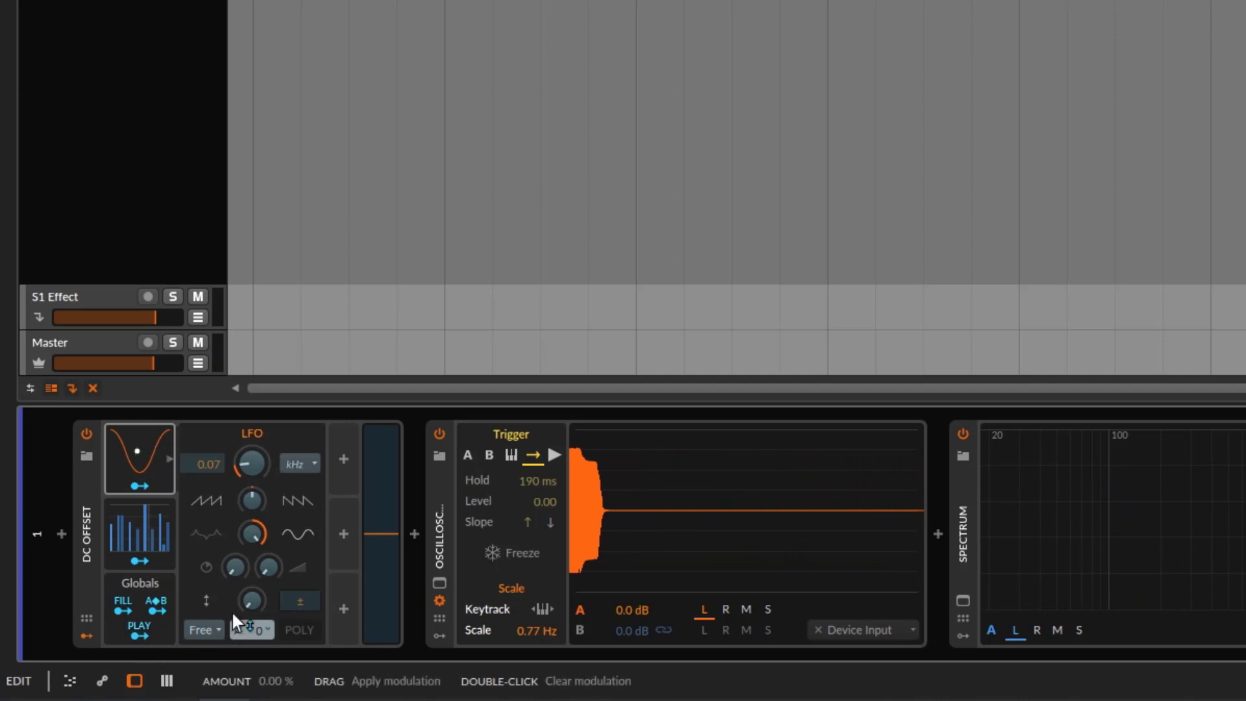
left_click_drag(248, 601, 248, 536)
left_click(134, 633)
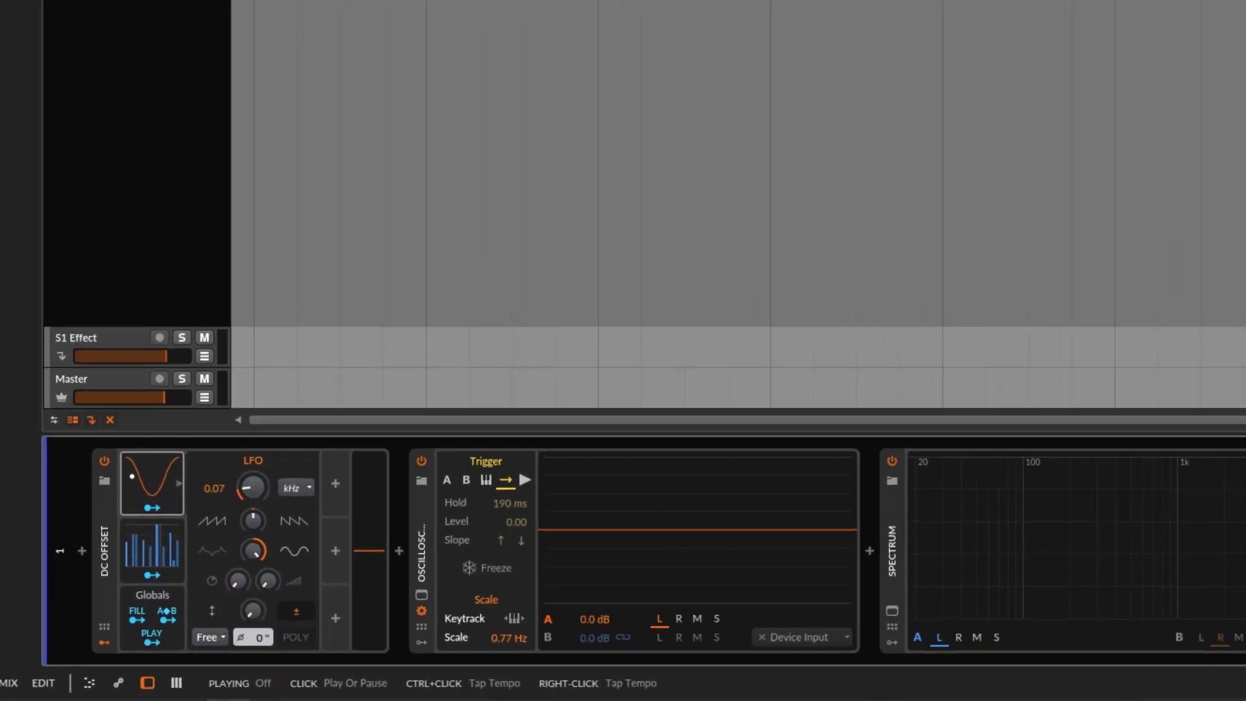
Start, stop and restart playback to test the LFO amount controlled by the Play output.
key("space")
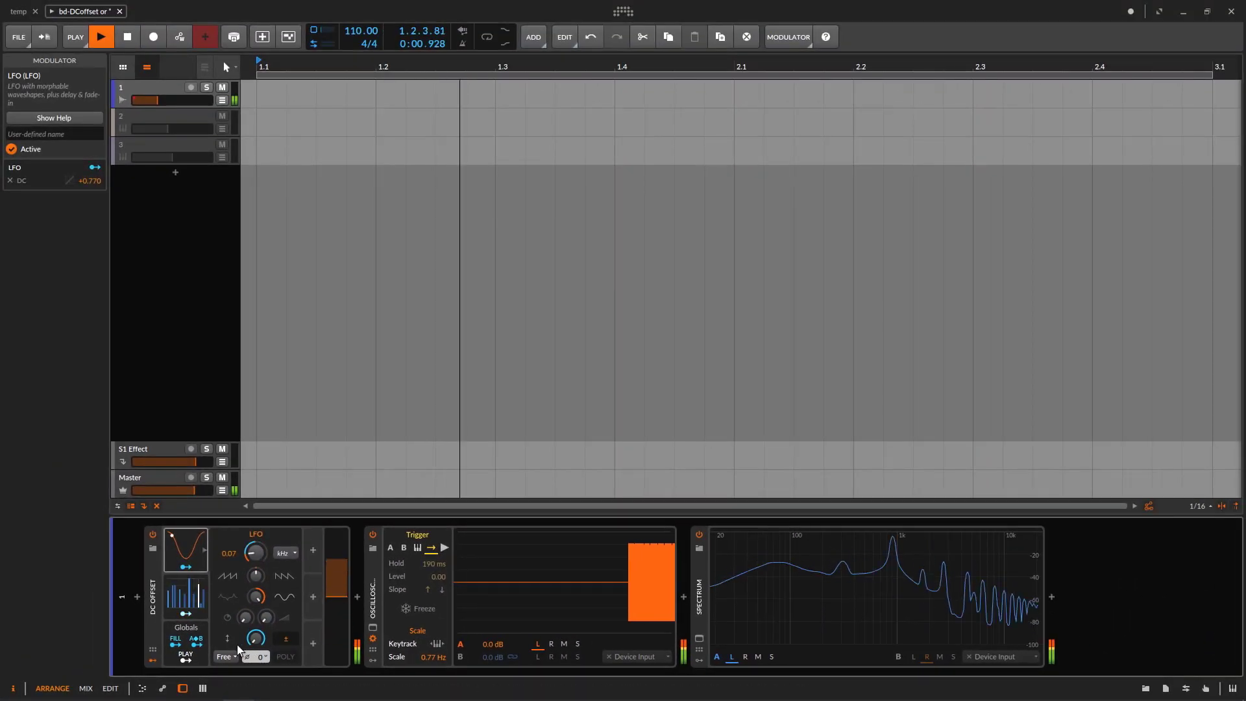
left_click(104, 40)
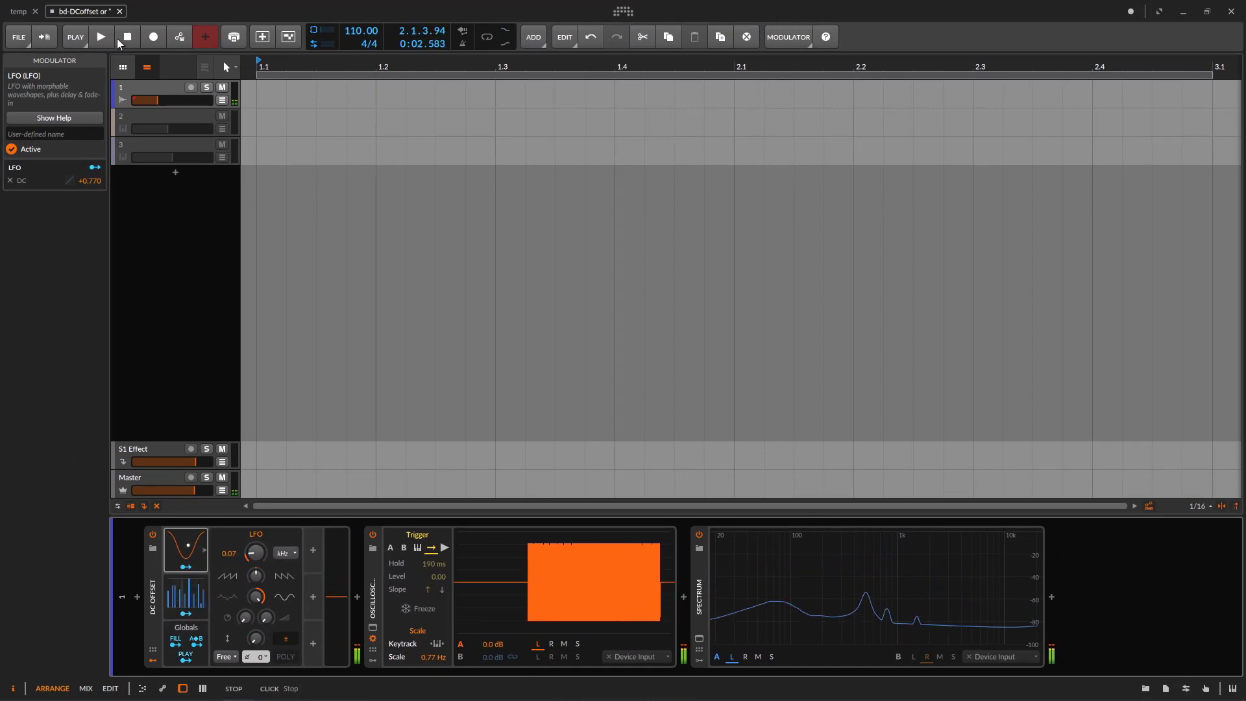
left_click(105, 42)
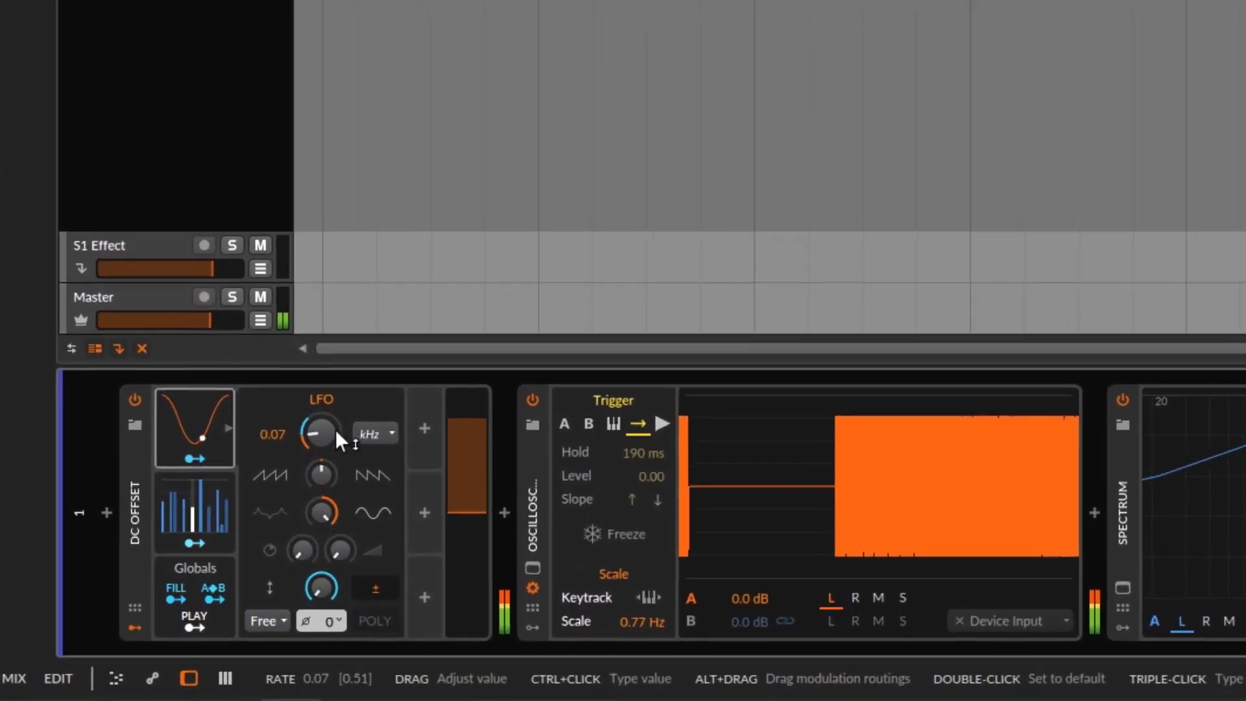
Raise the LFO's base rate to 0.14 kHz during playback.
left_click_drag(261, 553, 261, 571)
left_click_drag(322, 432, 322, 408)
left_click(392, 431)
Set the Steps modulator's timebase to 16th note.
left_click(188, 491)
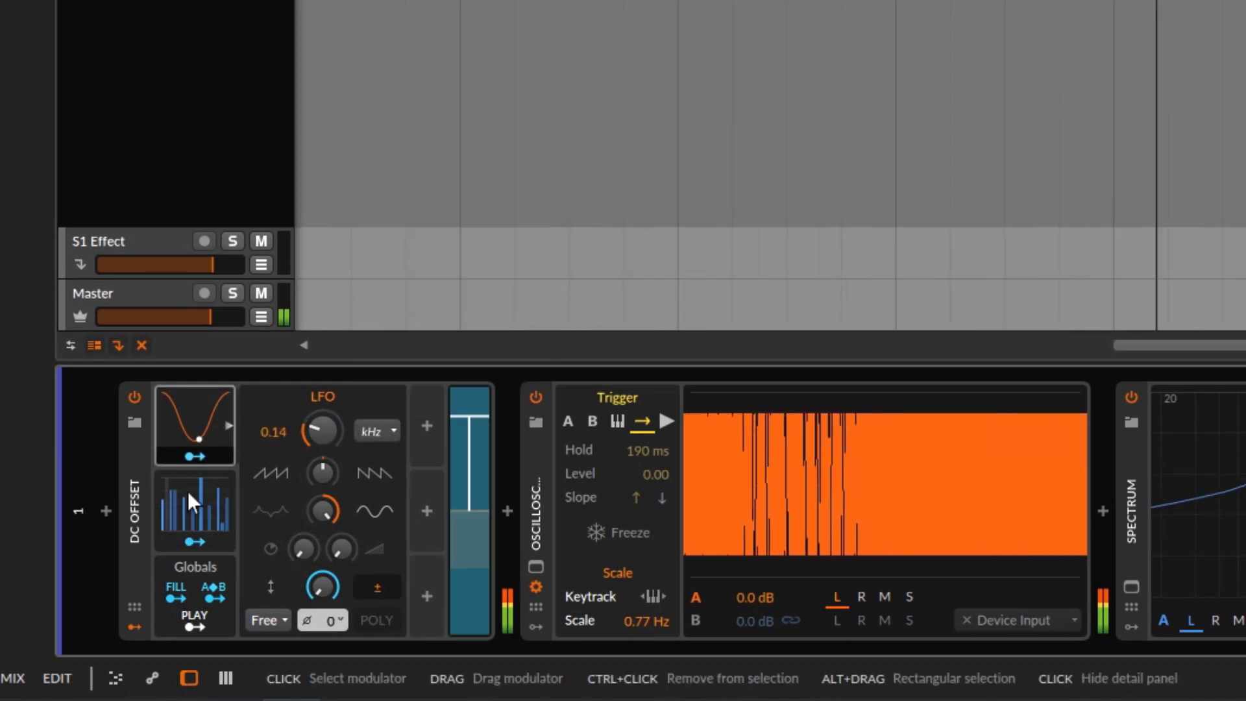
left_click(188, 493)
left_click(513, 616)
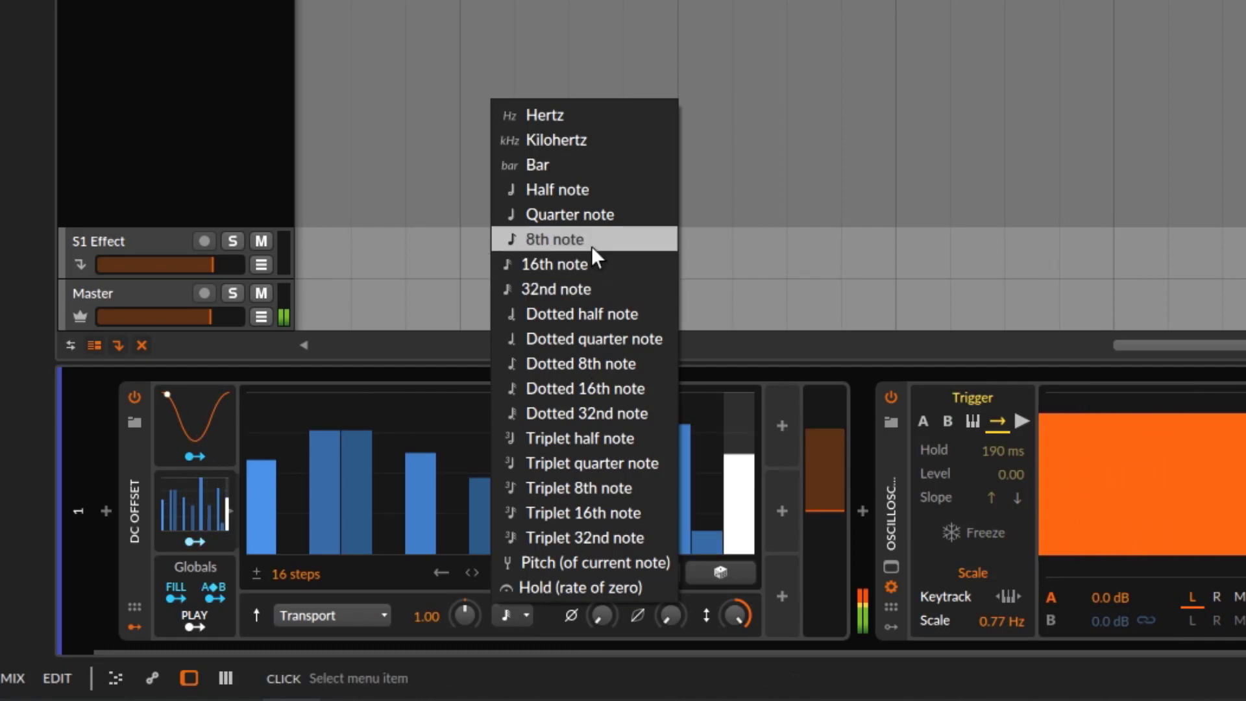
left_click(591, 262)
Sweep the LFO's base rate through about 0.11 kHz and settle it at 0.02 kHz.
left_click(188, 423)
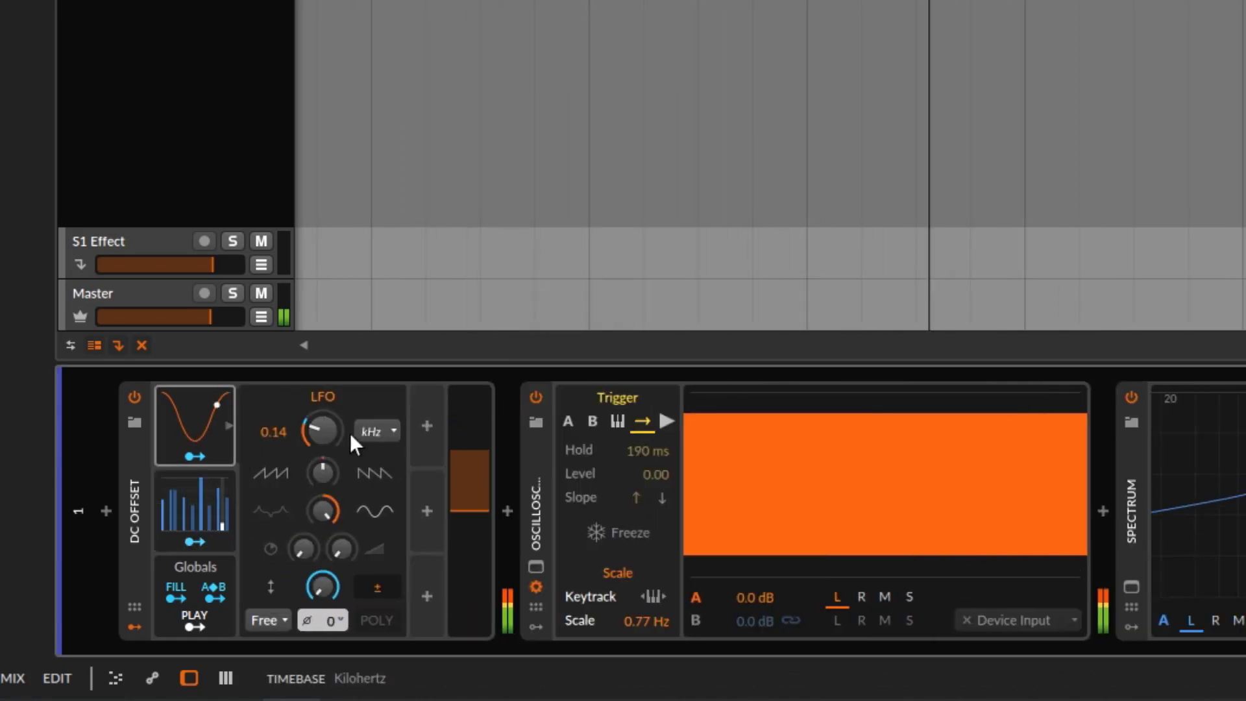
mouse_move(320, 430)
left_mouse_down()
mouse_move(320, 441)
mouse_move(320, 428)
left_mouse_up()
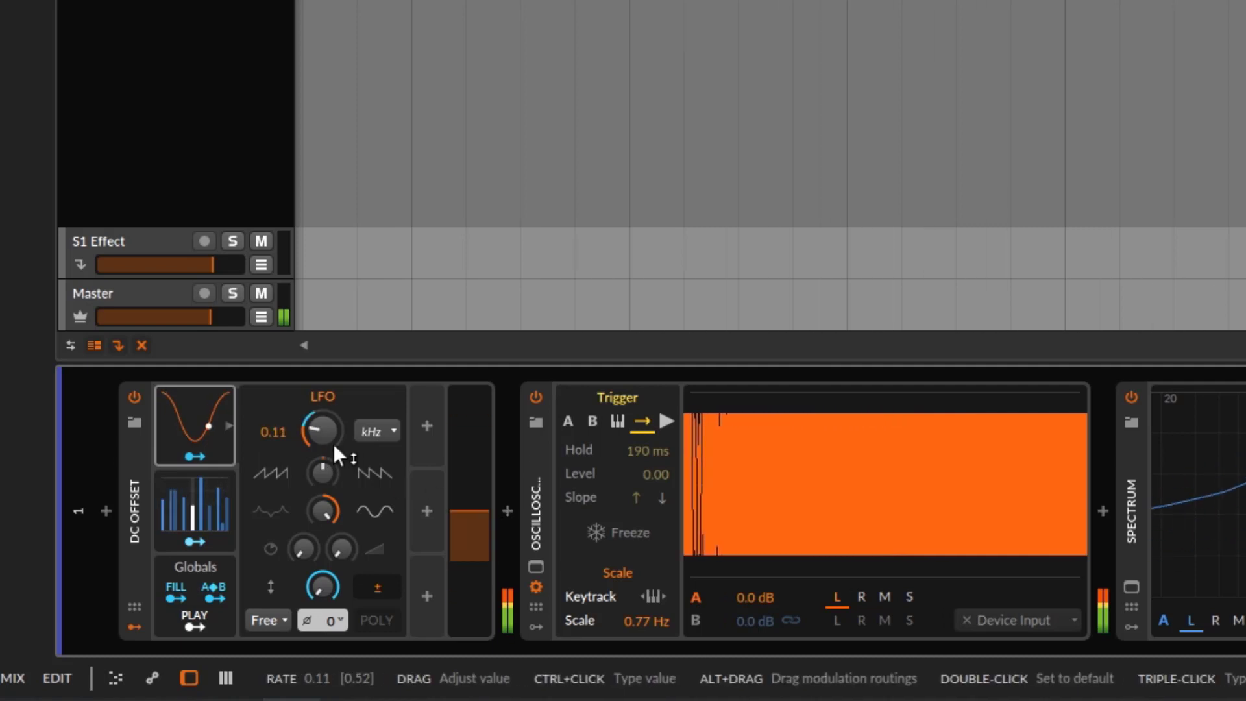
mouse_move(332, 443)
left_mouse_down()
mouse_move(333, 428)
mouse_move(333, 440)
left_mouse_up()
mouse_move(322, 430)
left_mouse_down()
mouse_move(323, 415)
mouse_move(323, 438)
mouse_move(323, 415)
mouse_move(322, 438)
mouse_move(323, 418)
mouse_move(321, 431)
mouse_move(332, 424)
left_mouse_up()
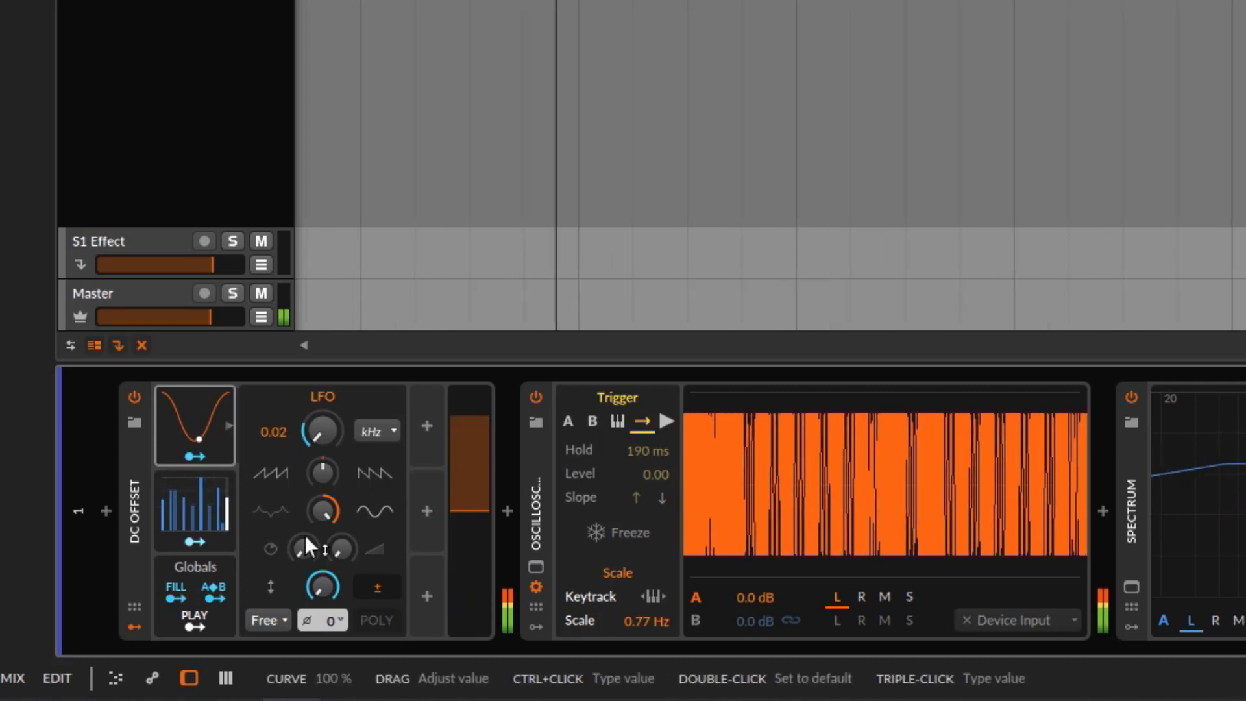
Lower the Steps modulator's overall amount and return to the LFO's settings.
left_click(223, 517)
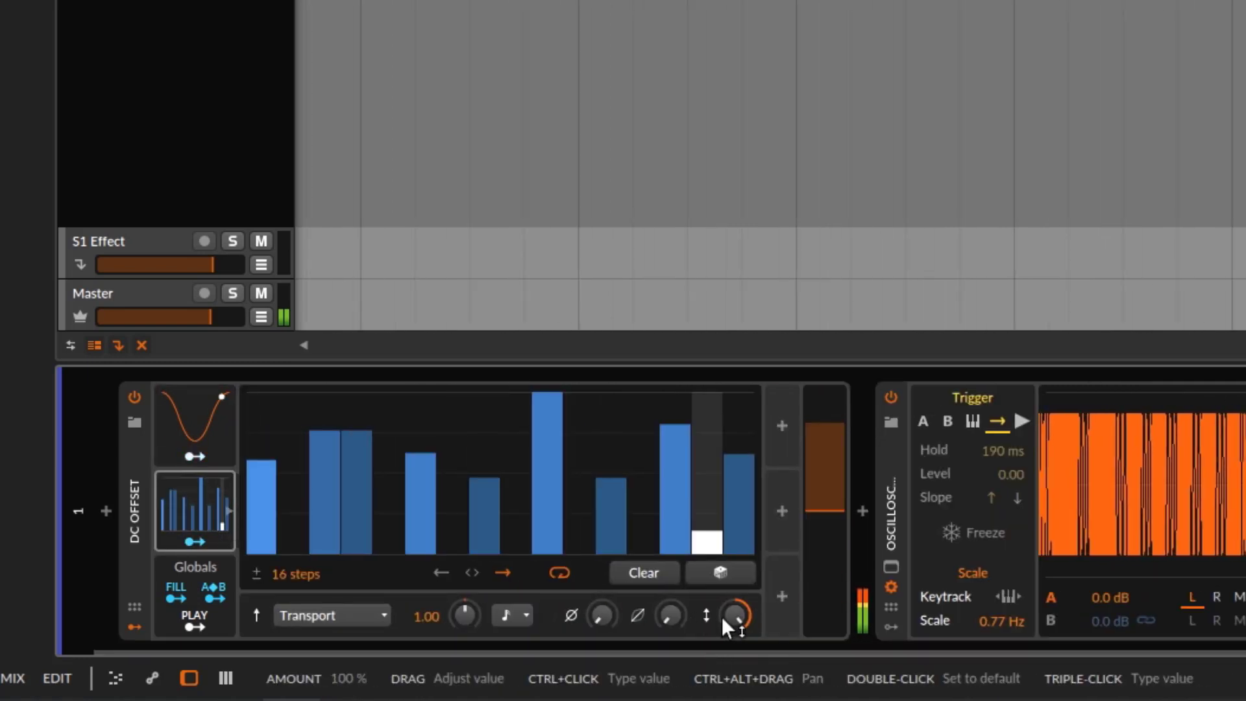
left_click_drag(721, 617, 722, 634)
left_click(206, 431)
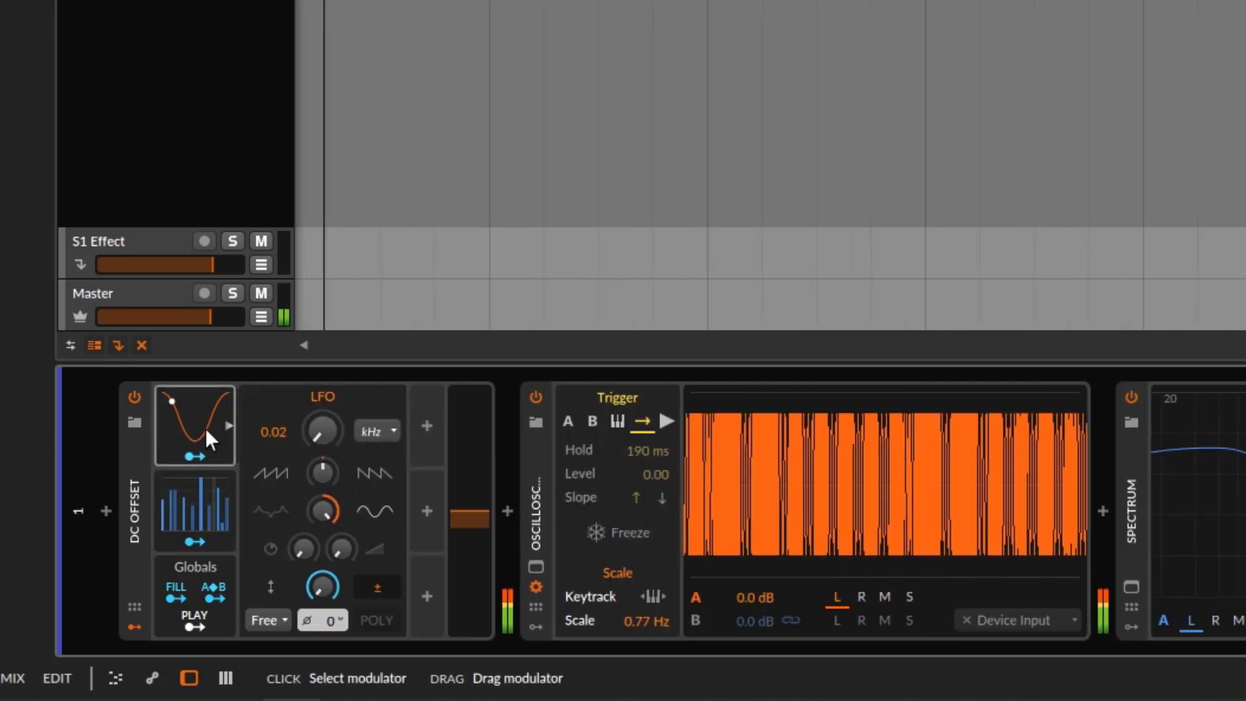
left_click_drag(367, 496, 368, 448)
left_click_drag(218, 507, 156, 487)
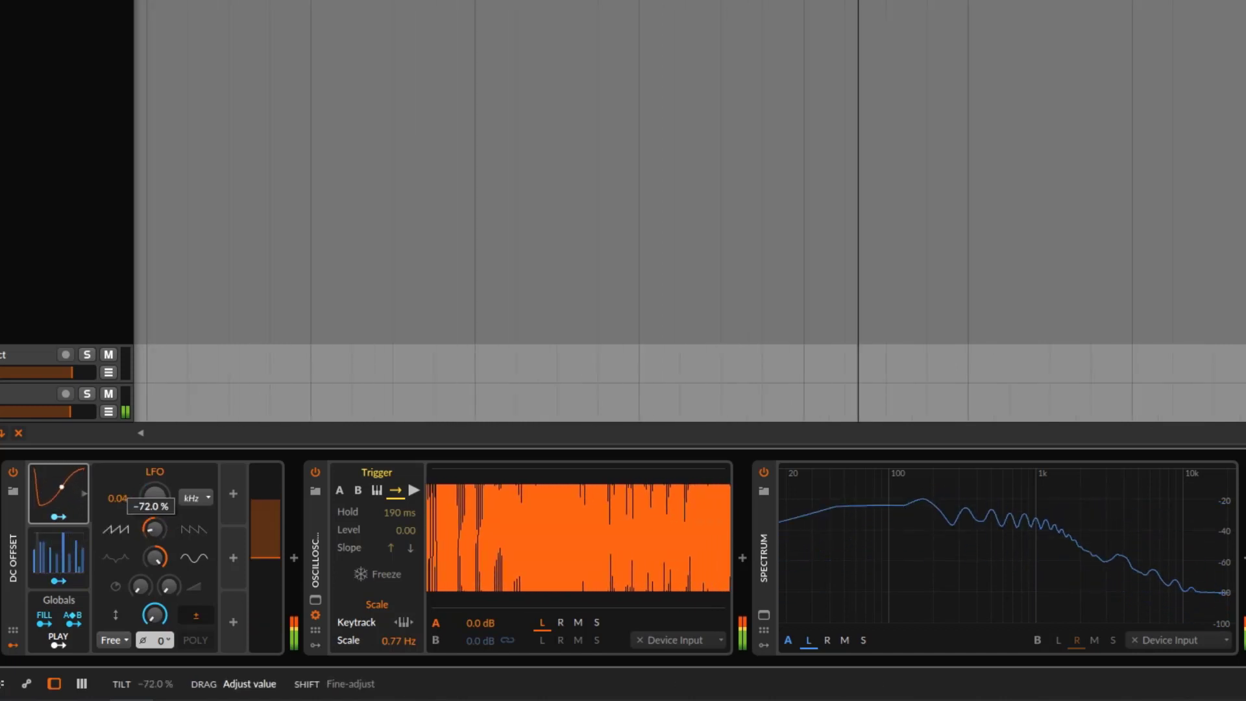
left_click_drag(161, 559, 159, 518)
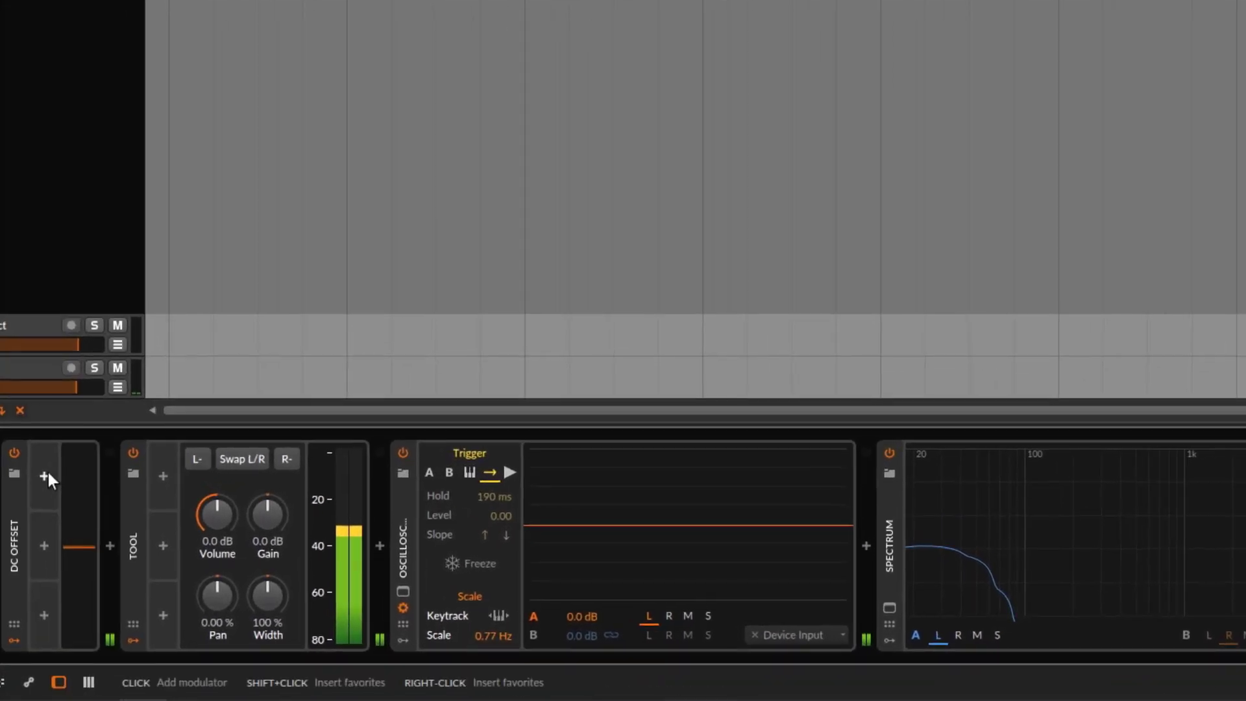
Add an LFO modulator to the DC Offset device.
left_click(172, 548)
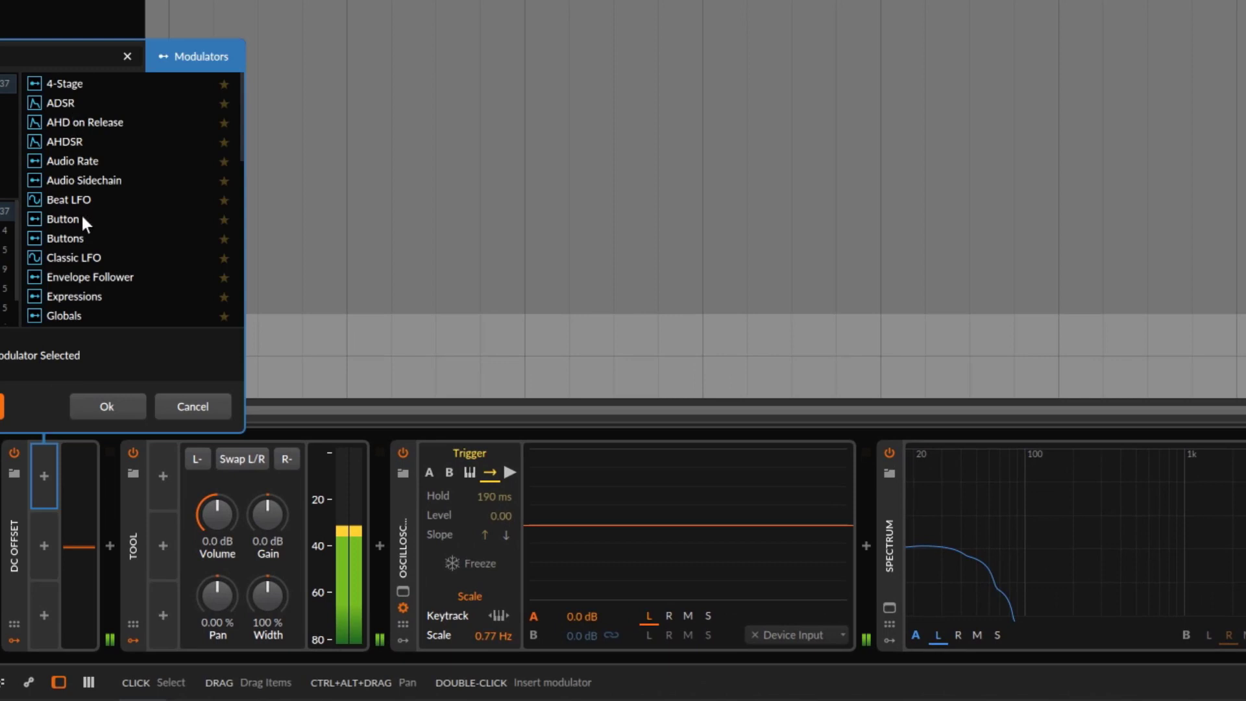
scroll(83, 219, "down", 5)
left_click(77, 232)
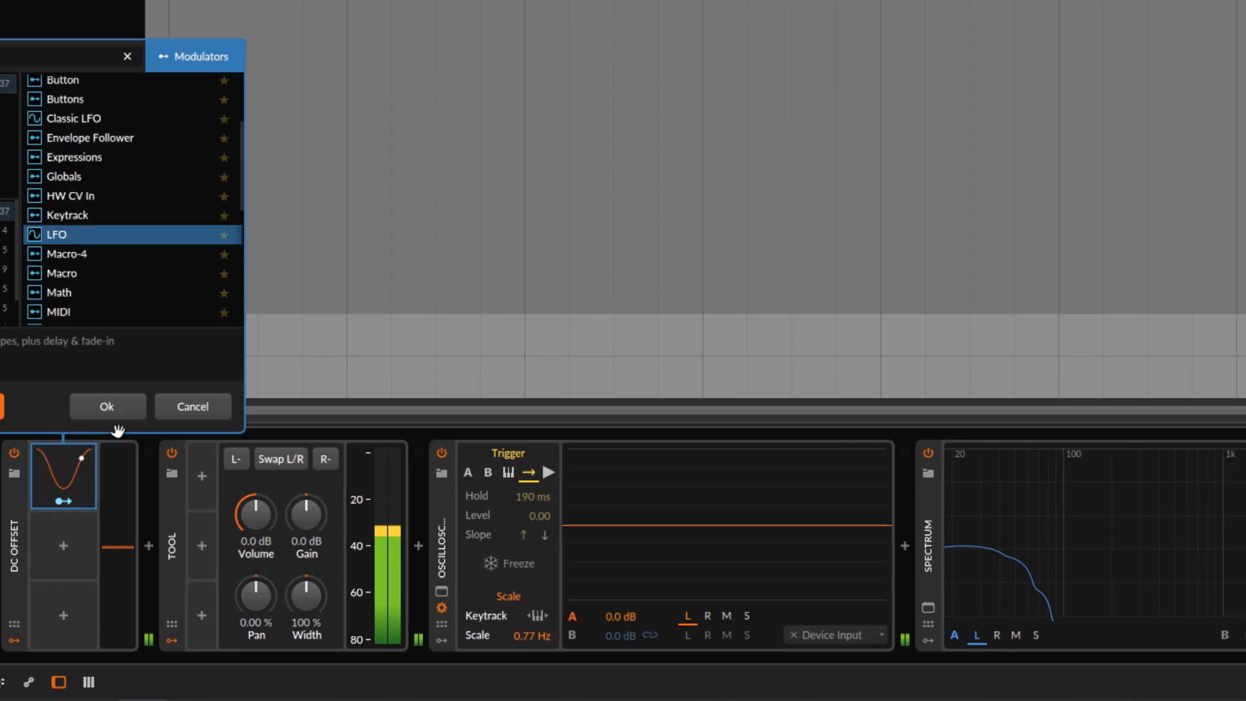
left_click(105, 406)
Modulate the DC Offset amount with the LFO at about +0.61 and show the LFO's settings.
left_click(62, 502)
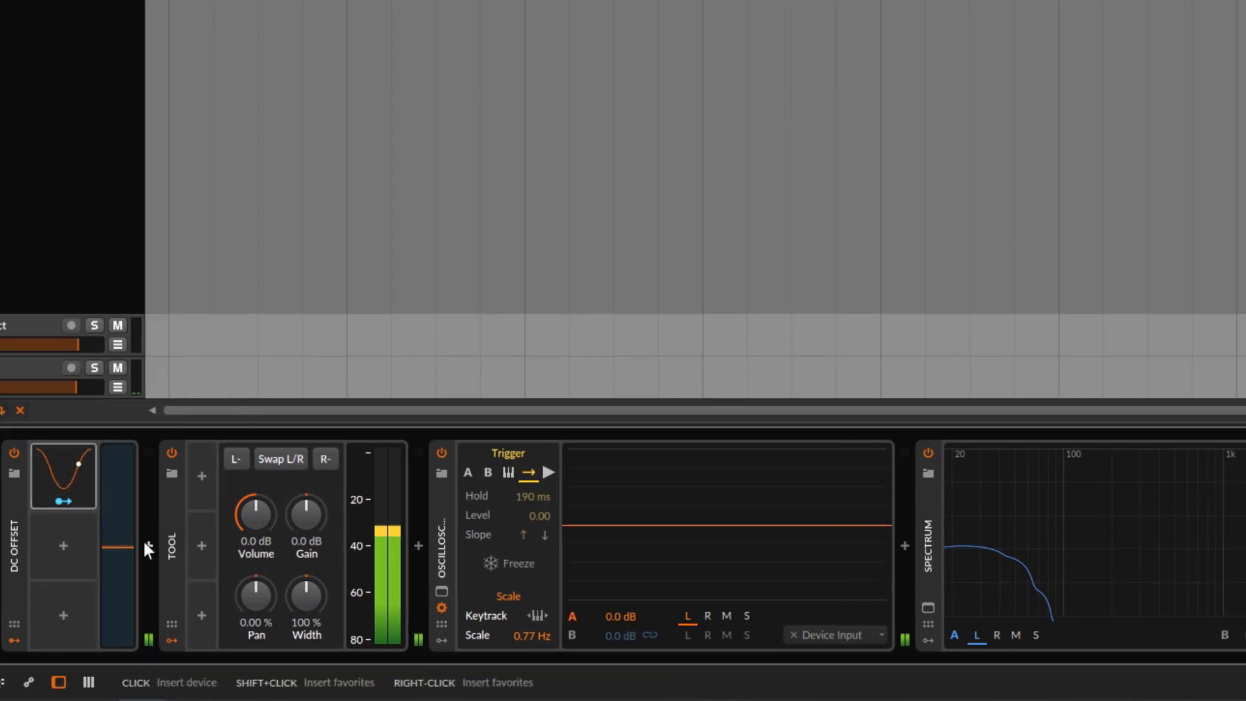
left_click_drag(129, 550, 130, 504)
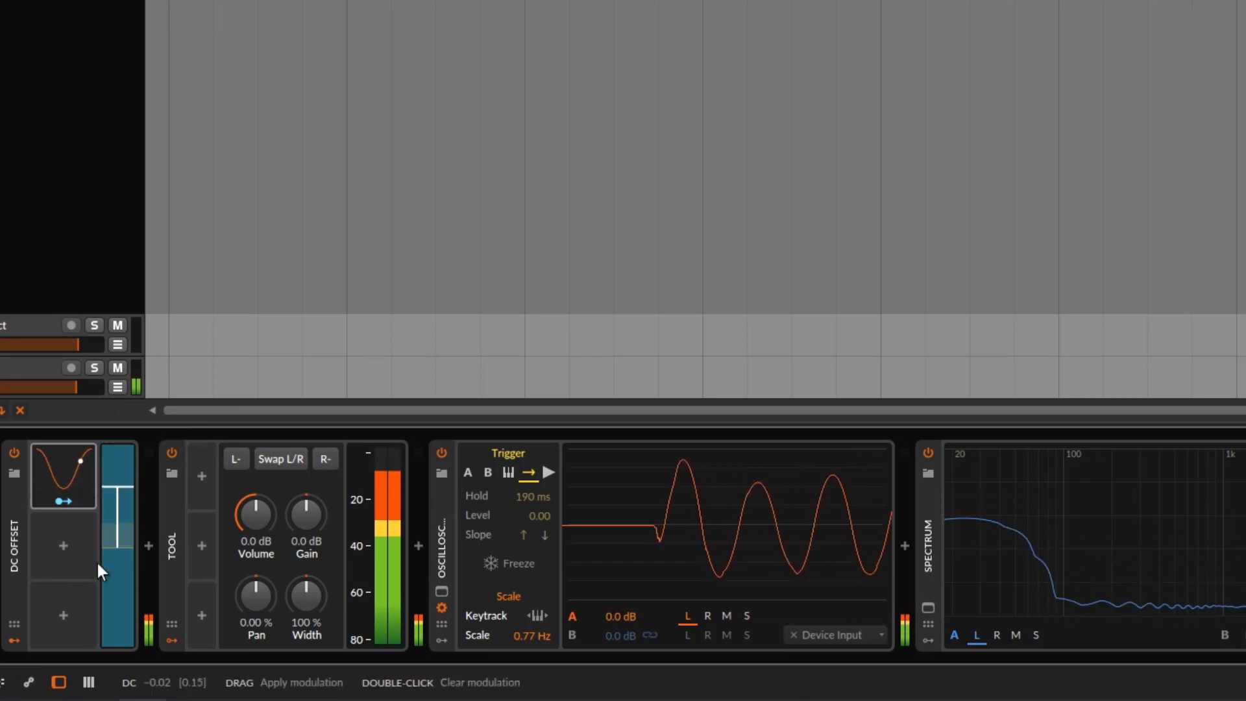
left_click(62, 500)
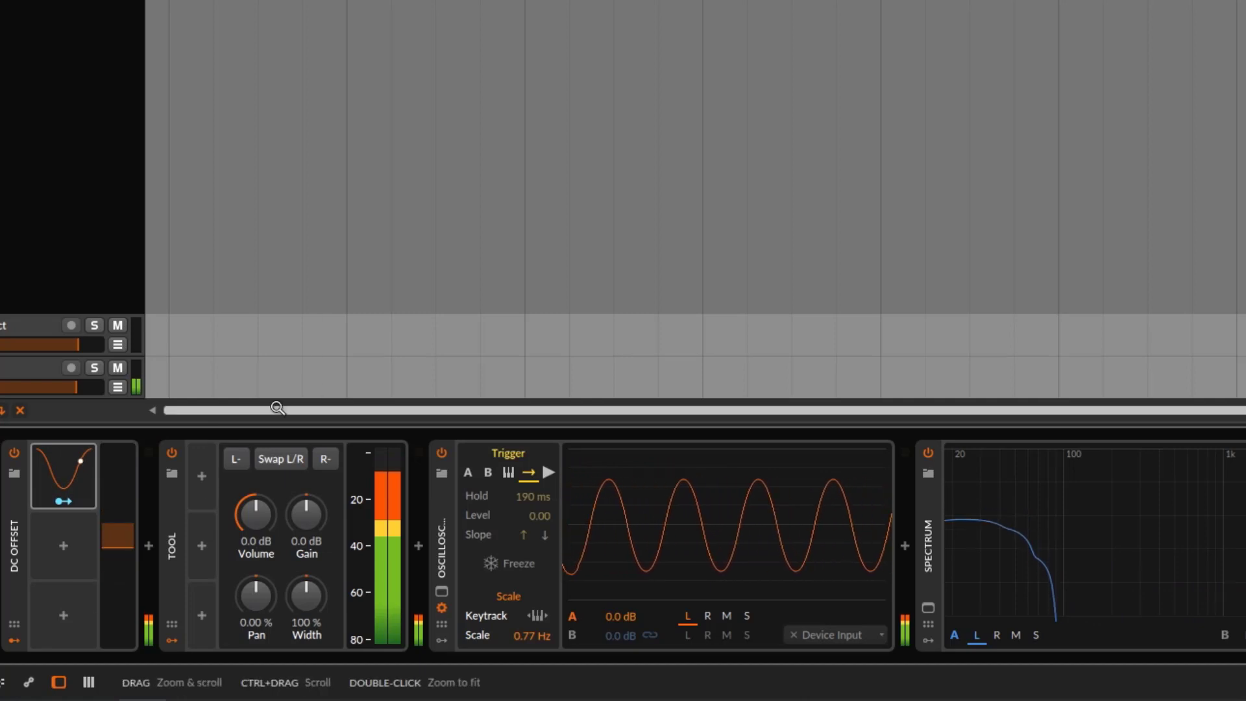
left_click(70, 478)
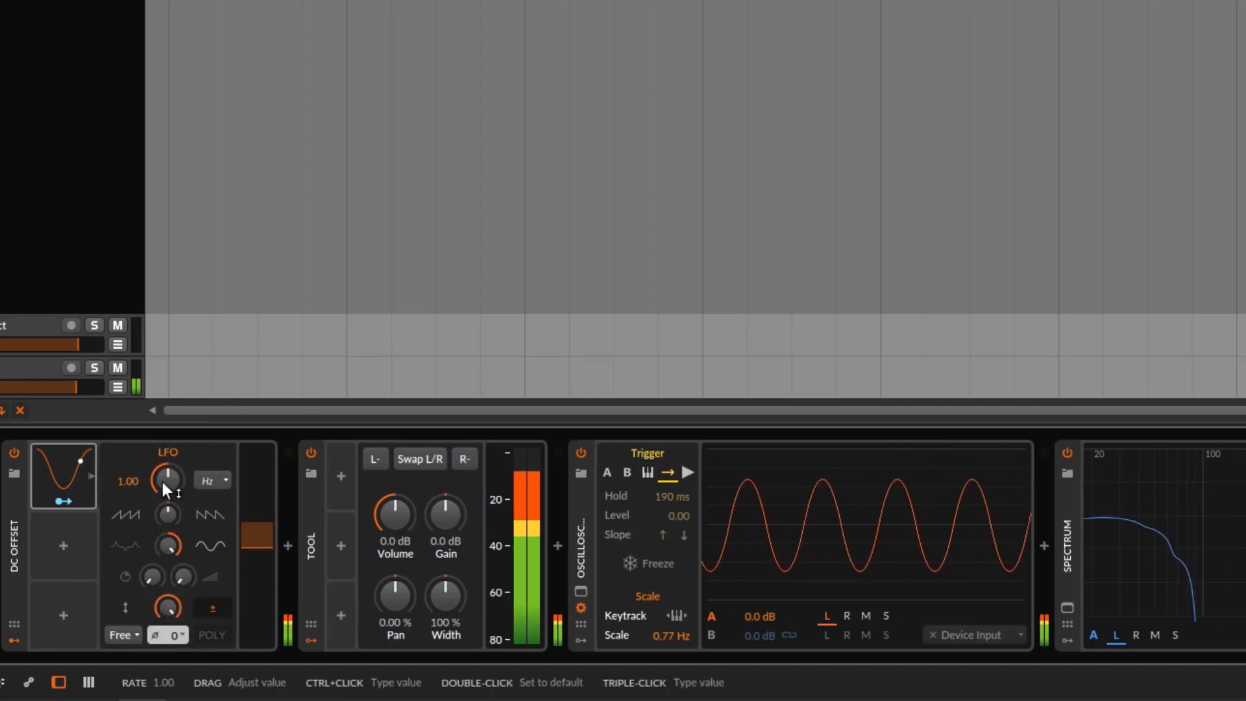
Set the LFO's timebase to kHz and lower its rate through 0.15 to 0.05.
left_click(211, 480)
left_click(261, 86)
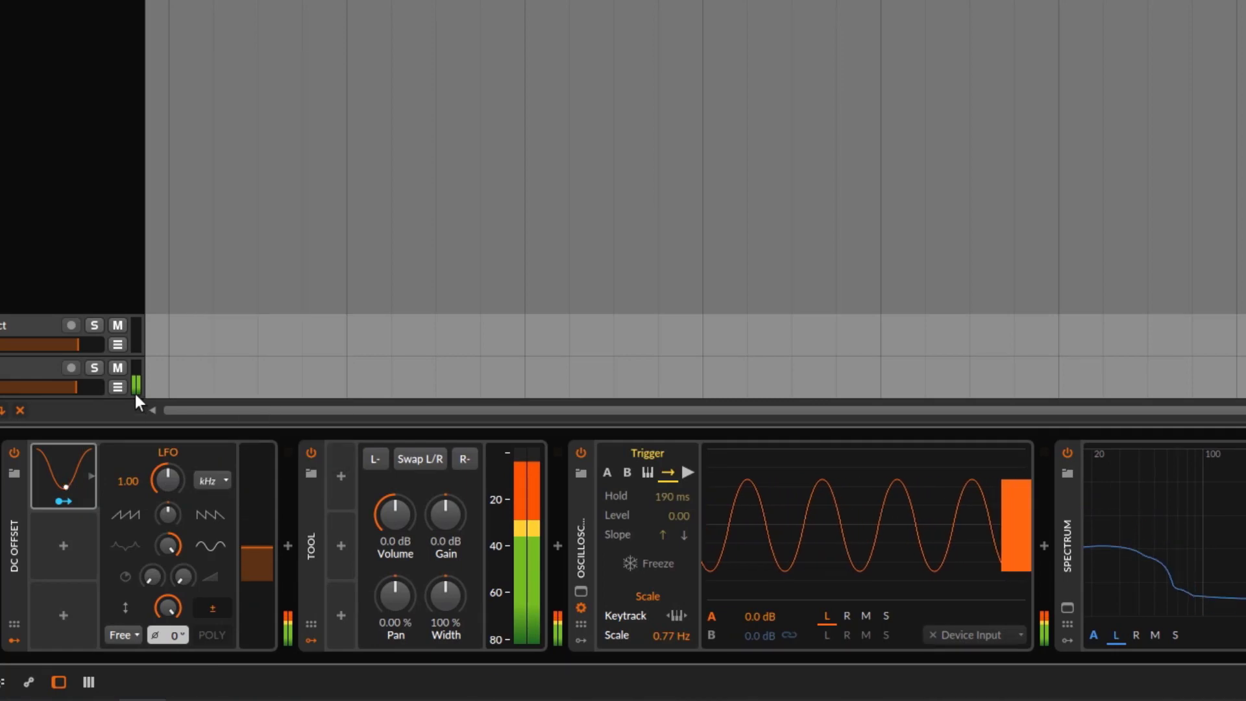
left_click_drag(160, 485, 161, 522)
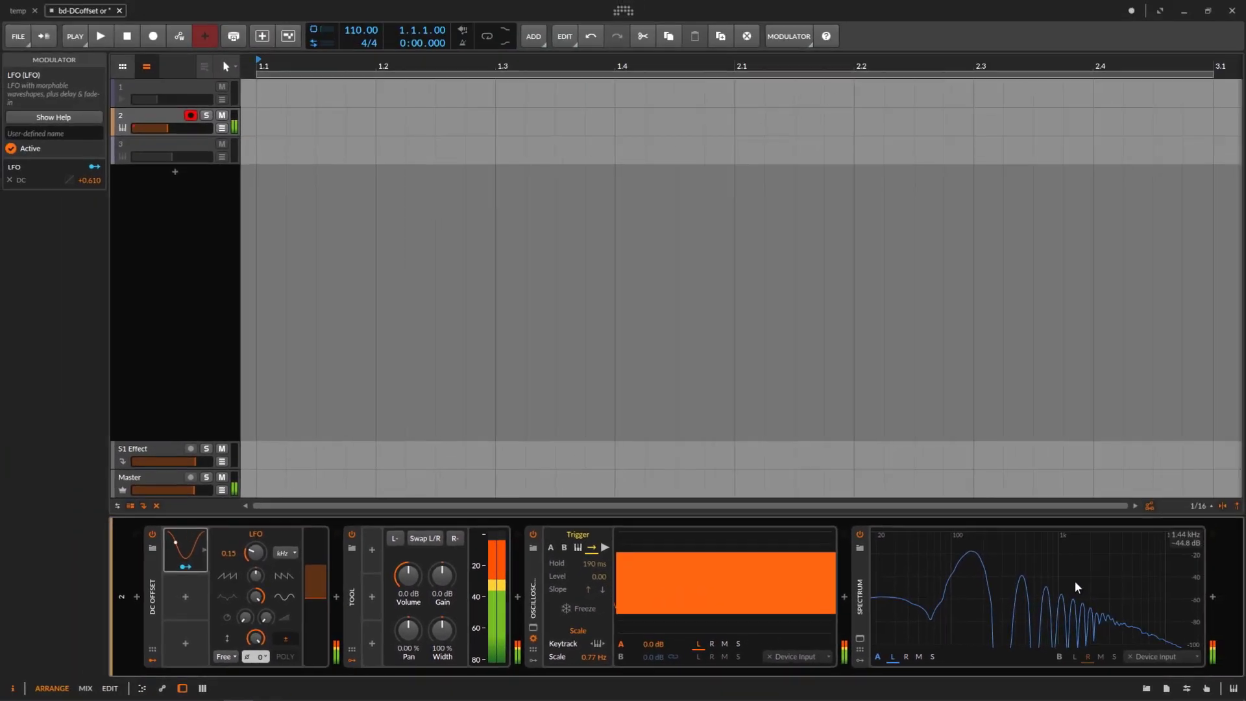
left_click_drag(255, 565, 255, 566)
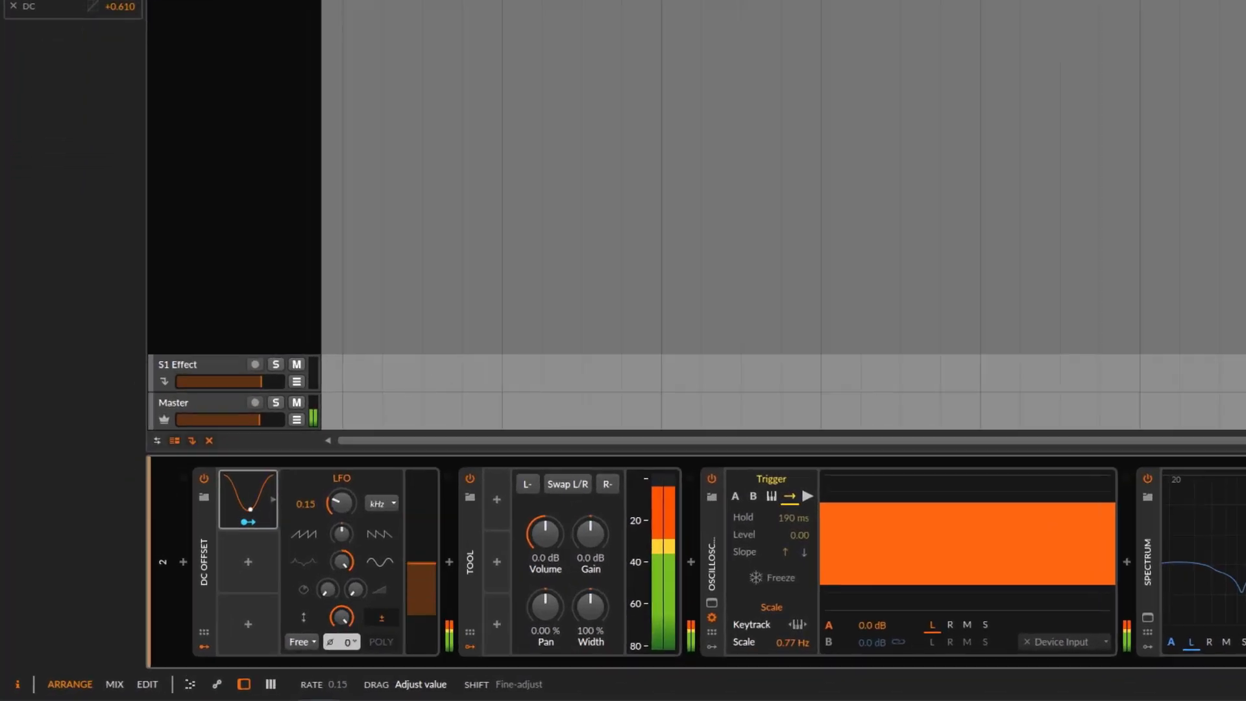
left_click_drag(338, 511, 338, 512)
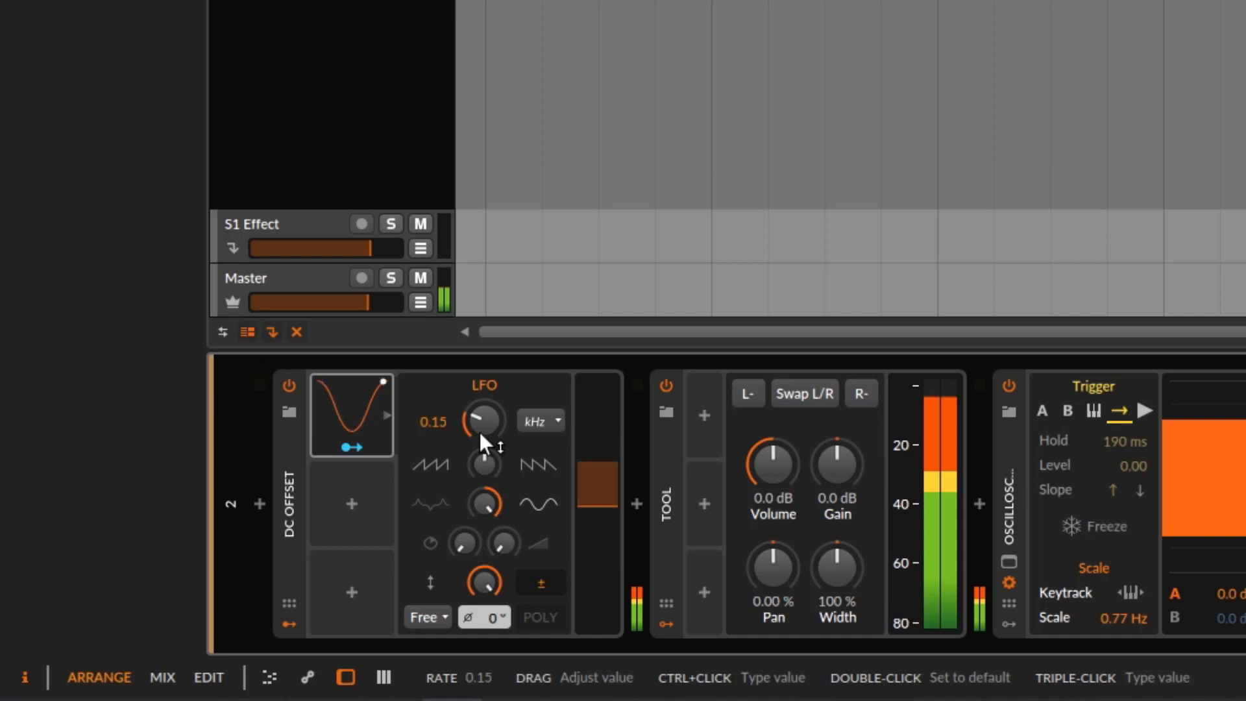
left_click_drag(484, 422, 483, 460)
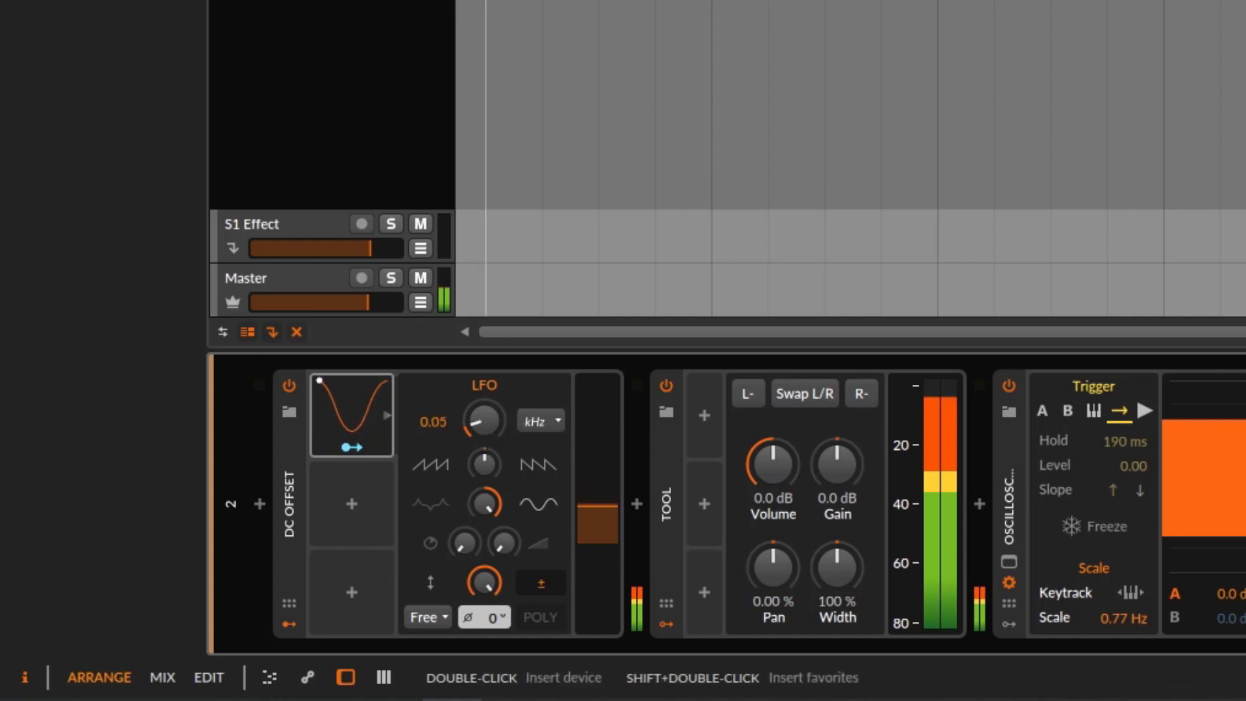
Select track 2 and lower its volume to about -17.8 dB.
left_click(230, 504)
left_click_drag(109, 551, 109, 561)
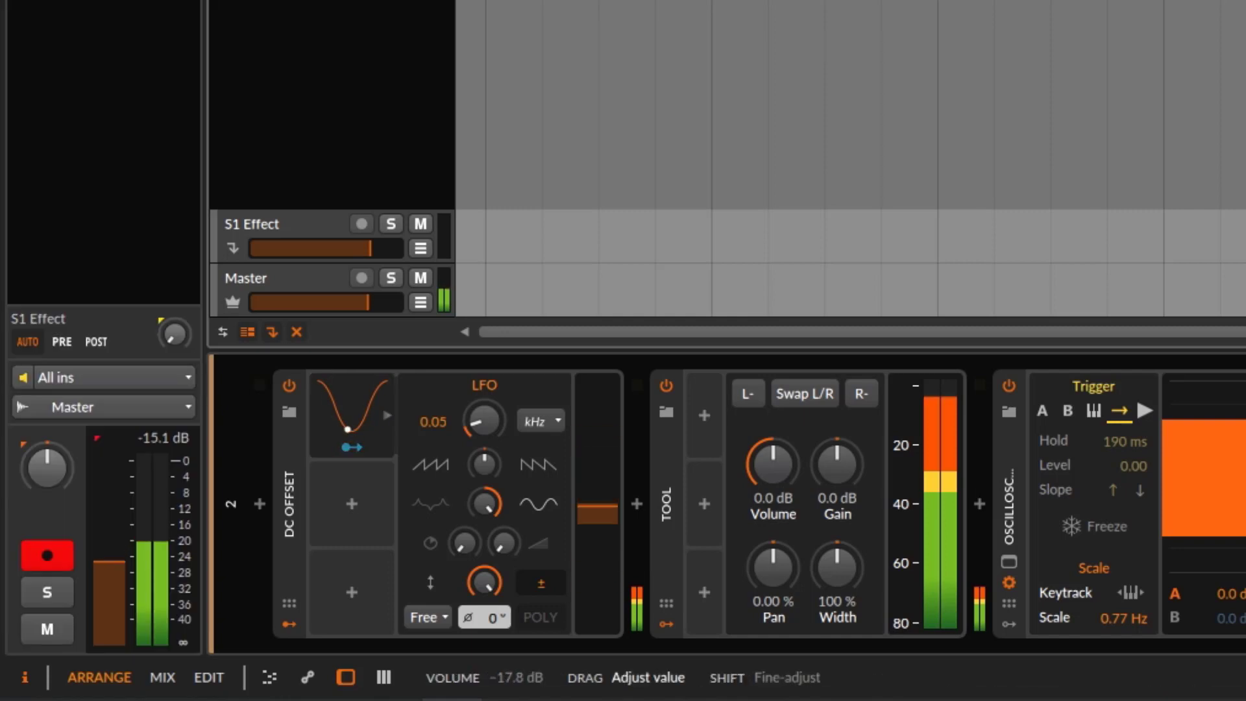
Set the LFO's timebase to Pitch (of current note) and reset its rate to the default 1.00.
left_click(545, 419)
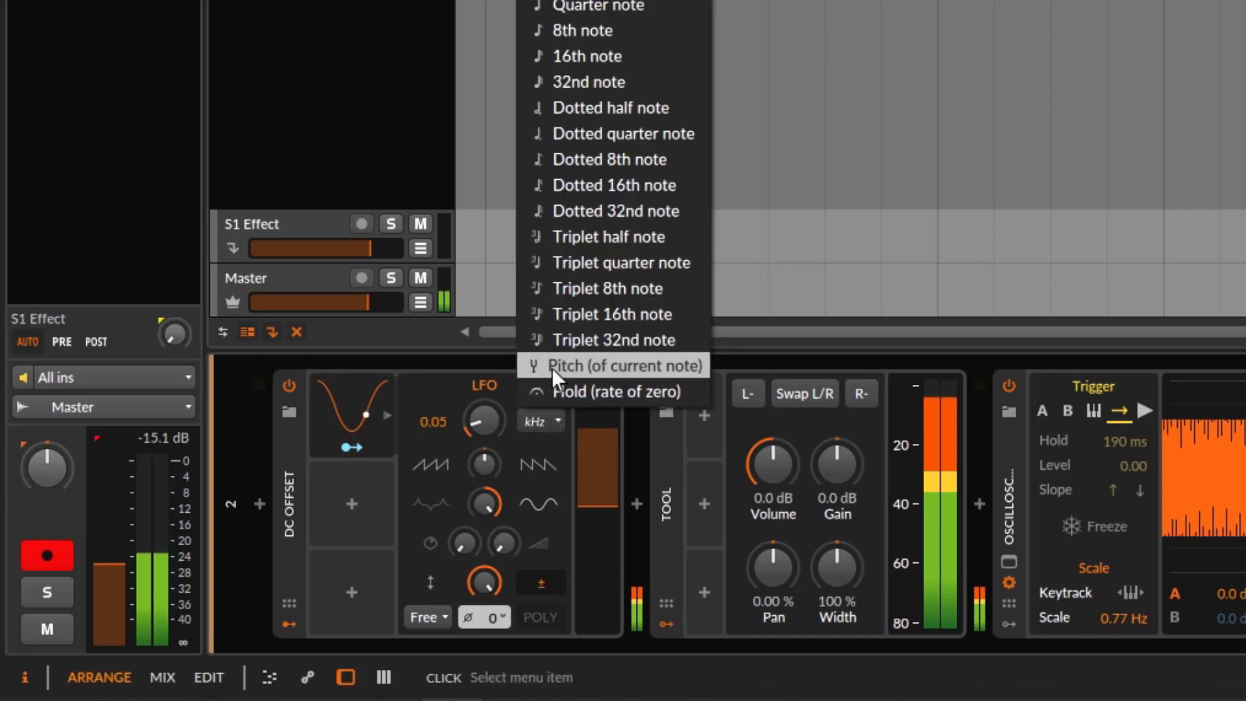
left_click(596, 367)
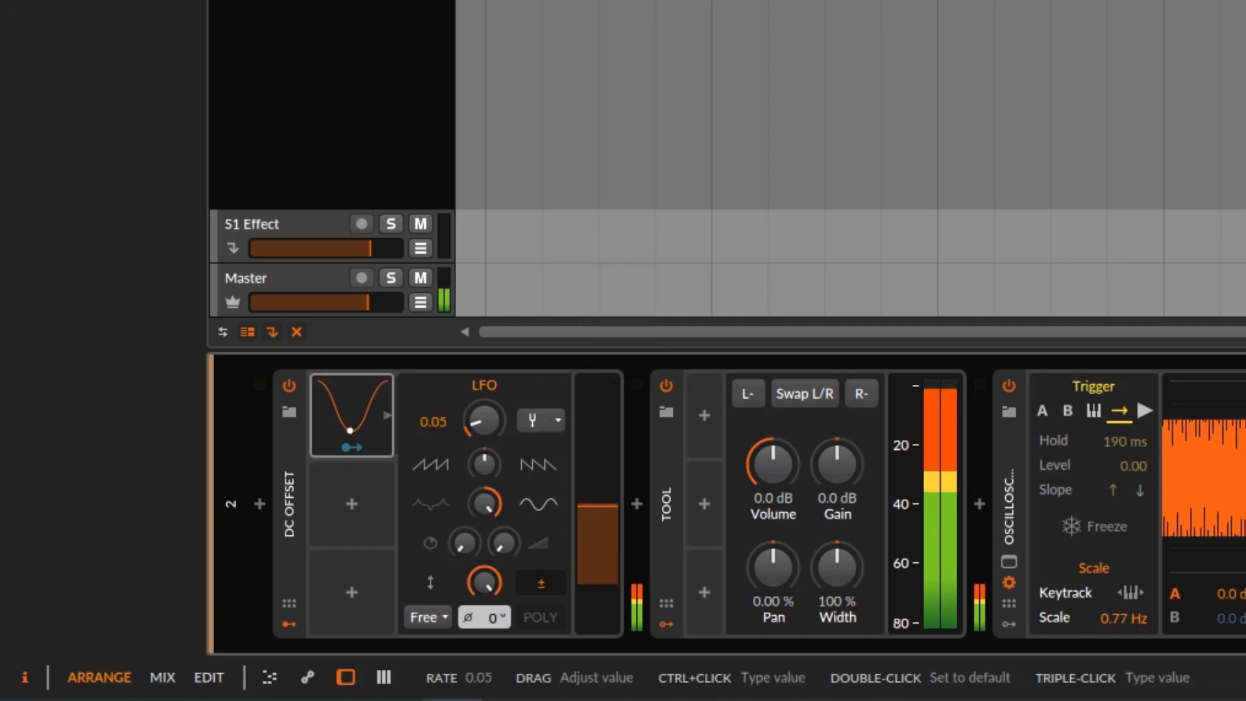
double_click(493, 422)
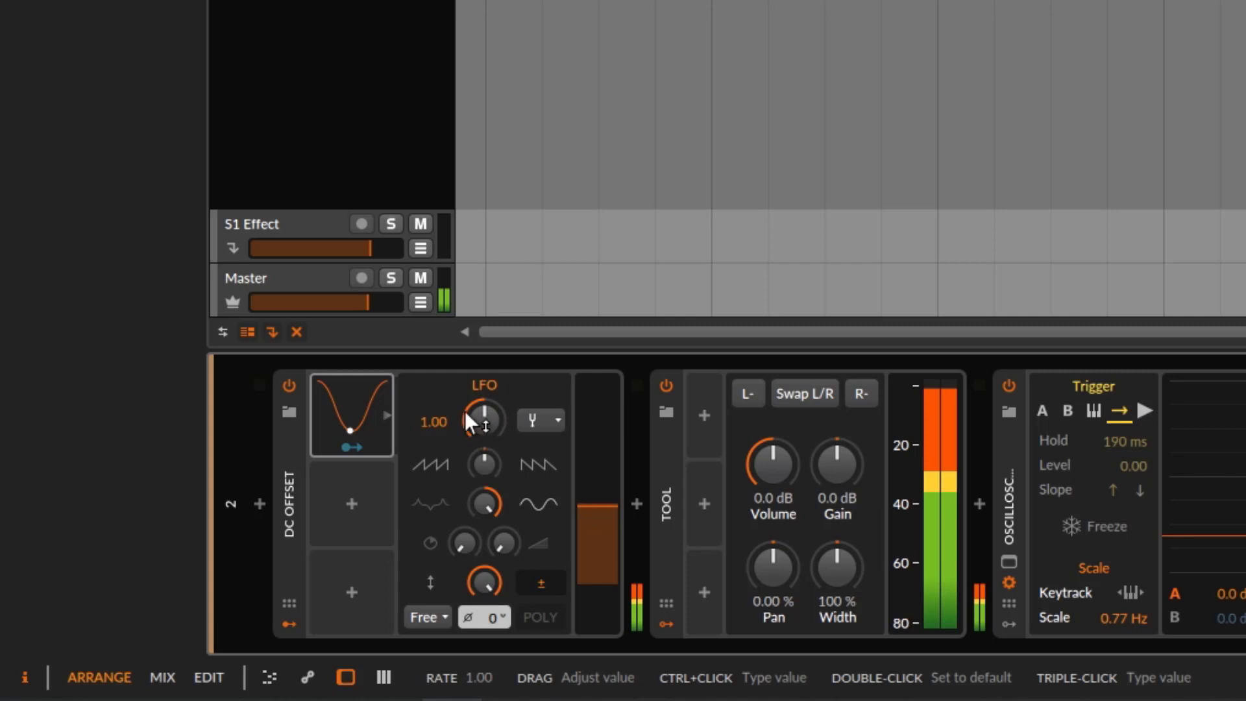
Raise track 2's volume slightly to audition the pitched LFO, and bring it back down.
key("Caps_Lock")
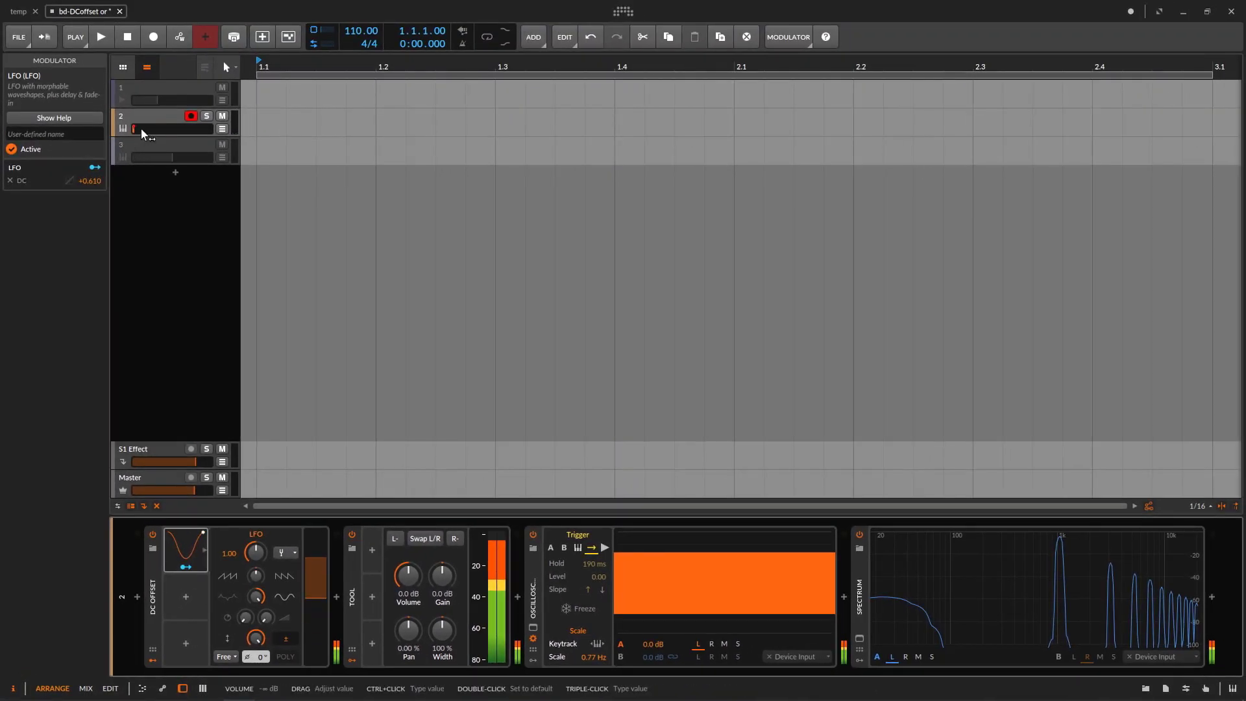
left_click_drag(141, 133, 151, 130)
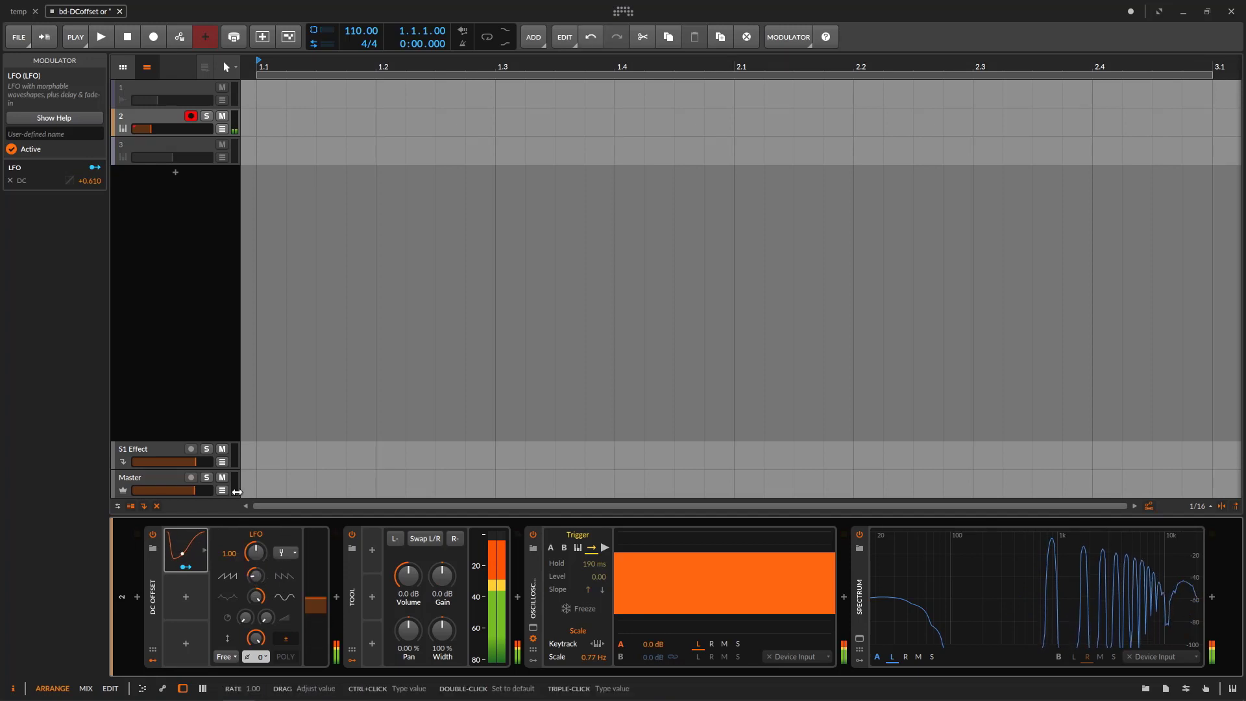
left_click(159, 127)
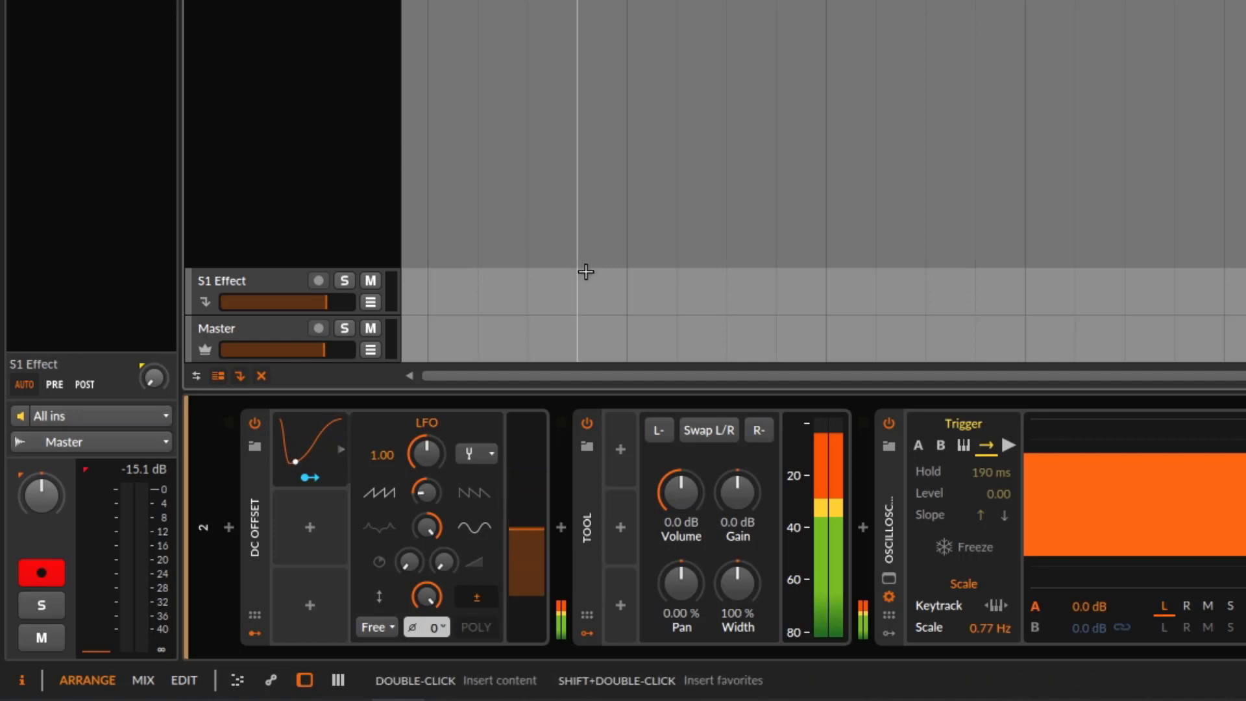
Add an ADSR modulator to the Tool device.
left_click(621, 448)
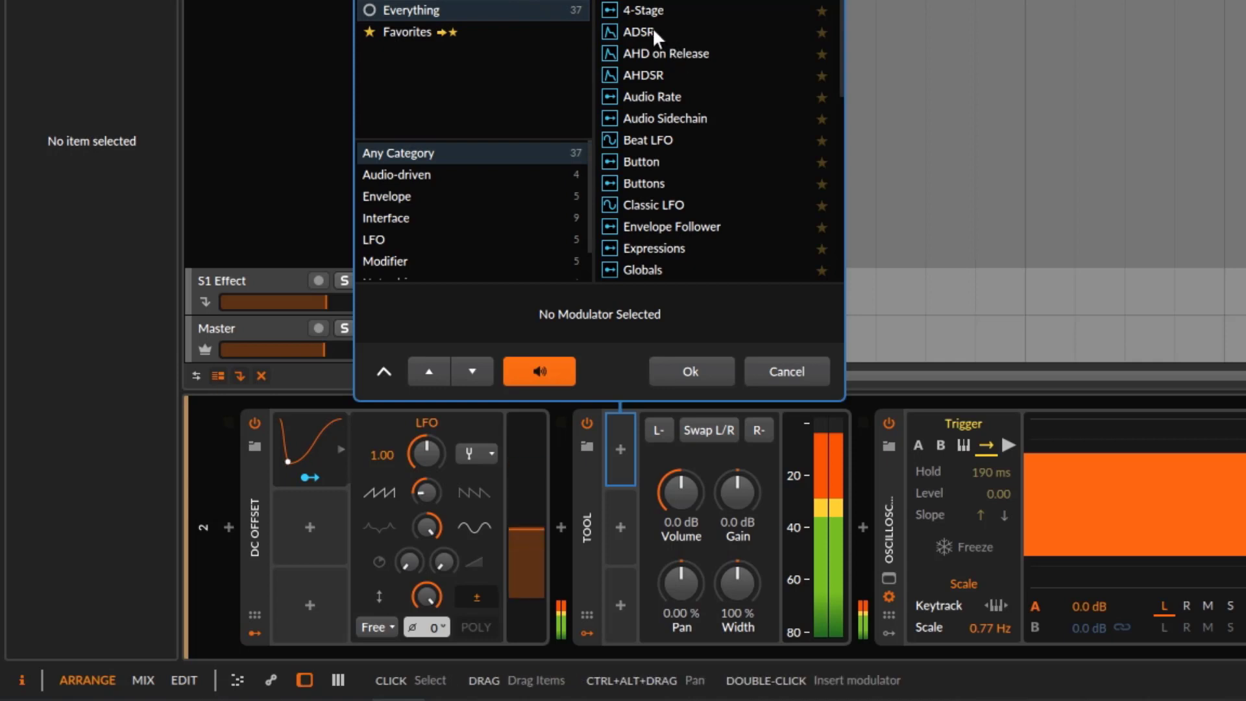
left_click(639, 31)
left_click(690, 372)
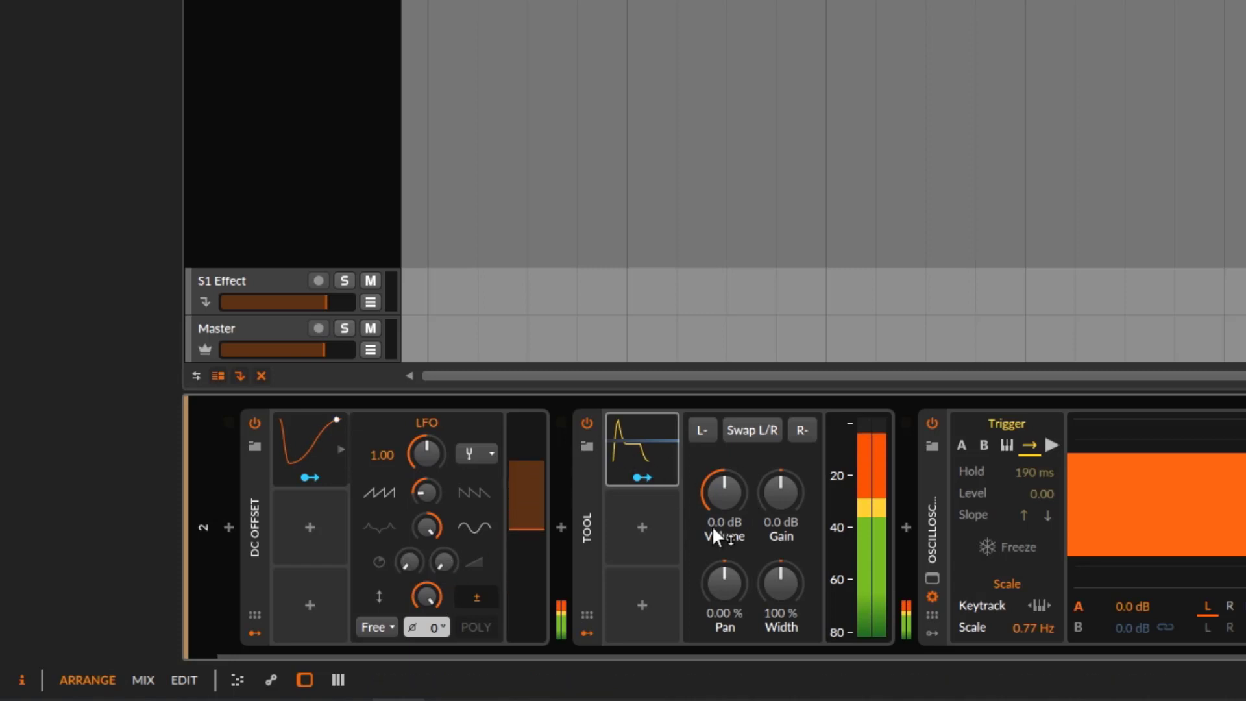
Shape the ADSR envelope with sustain at 100 %, the shortest attack and a short release.
left_click(631, 442)
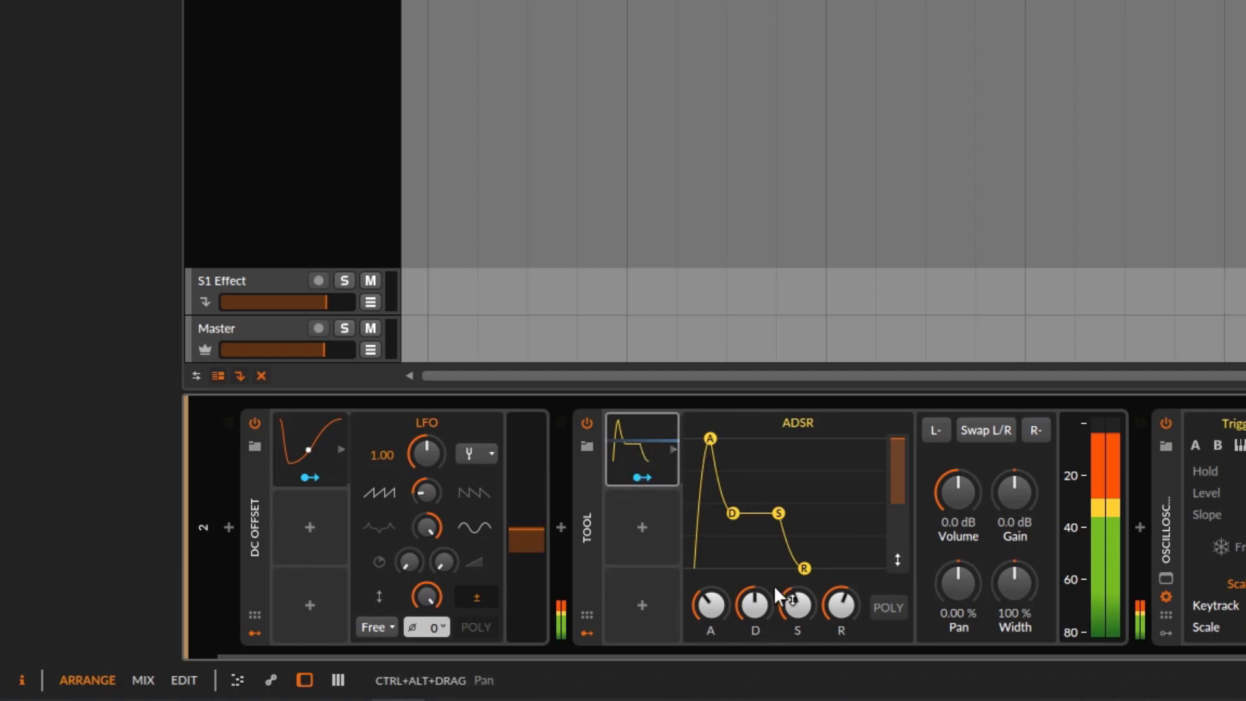
left_click_drag(796, 604, 796, 527)
left_click_drag(709, 606, 709, 669)
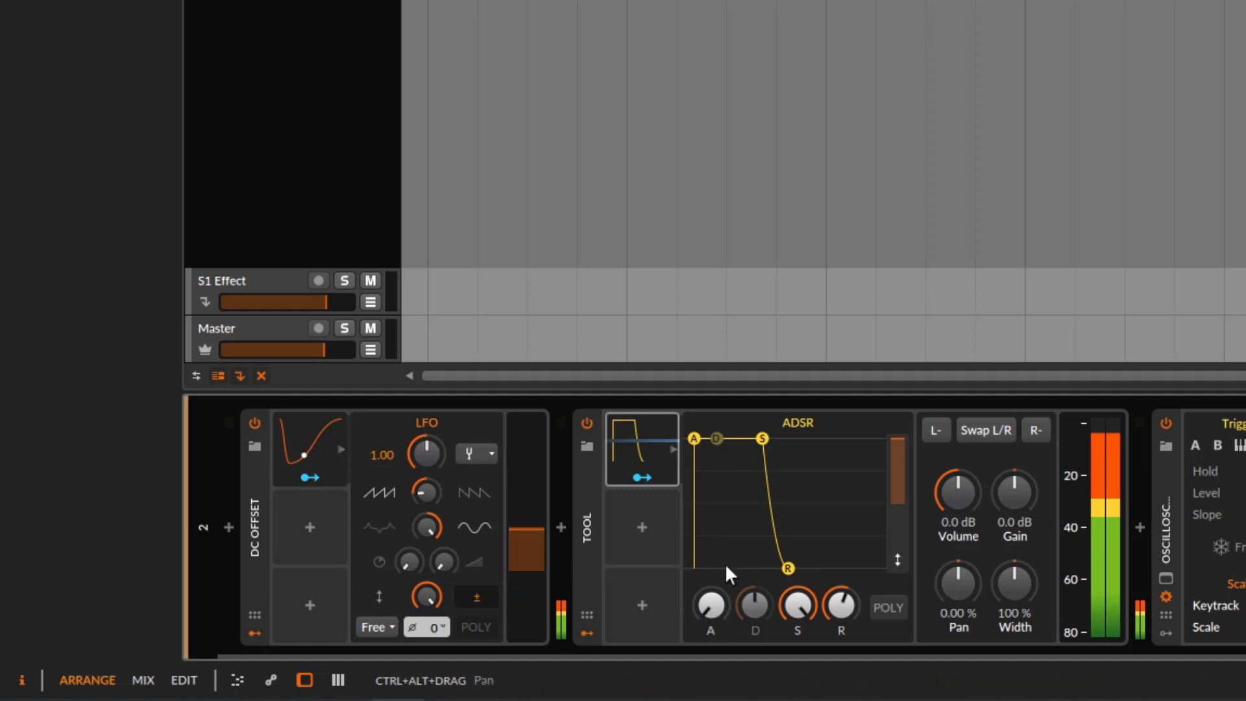
mouse_move(822, 602)
left_mouse_down()
mouse_move(822, 649)
mouse_move(834, 583)
left_mouse_up()
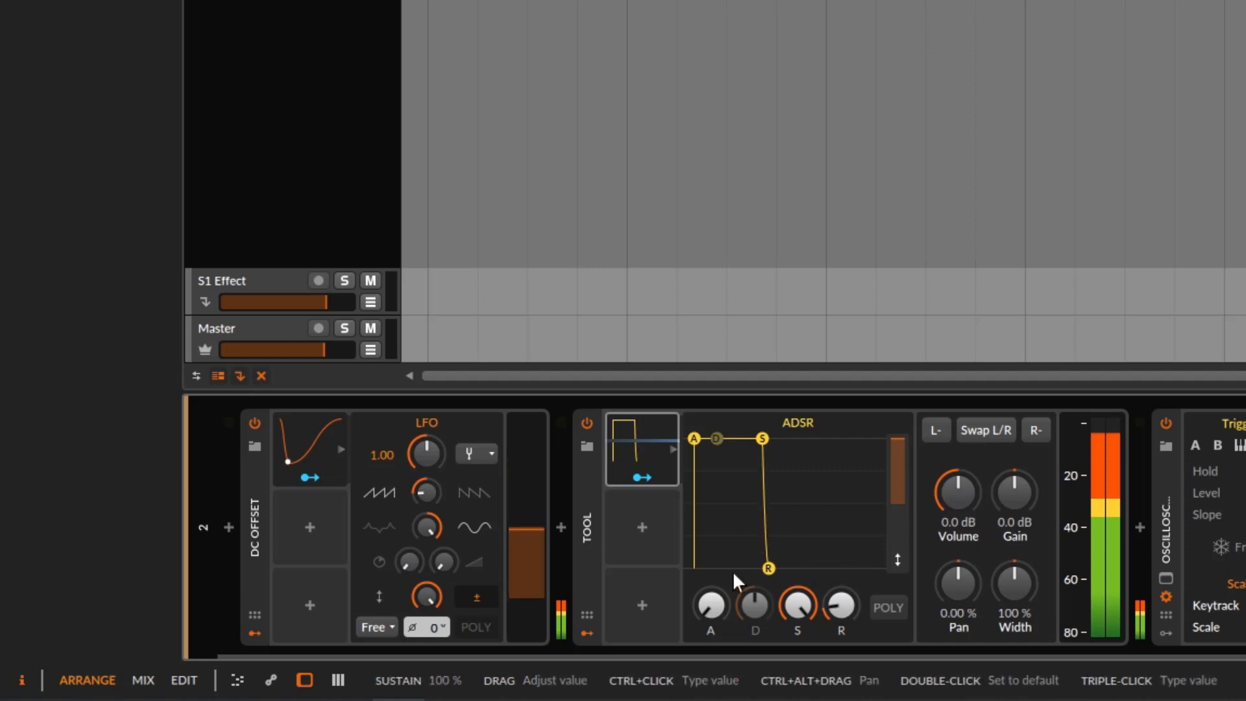
Set the Tool's volume to -Inf dB and modulate it with the ADSR by about +1.04.
left_click(642, 477)
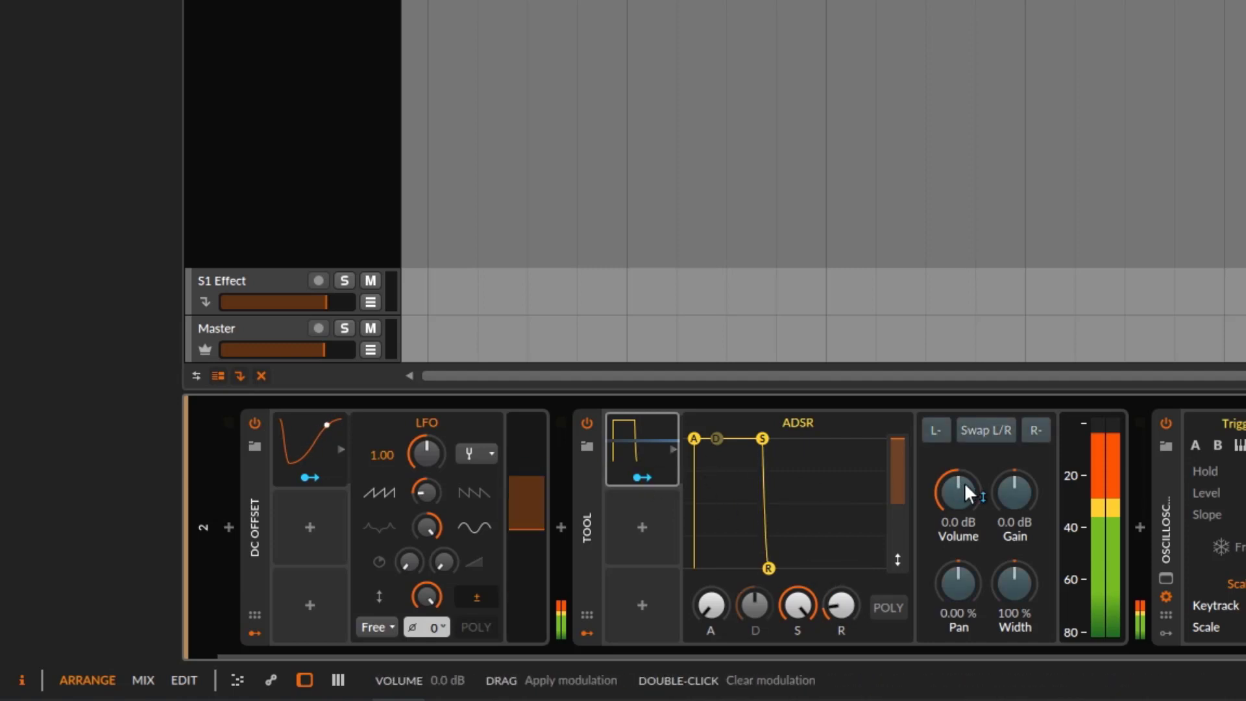
left_click(634, 478)
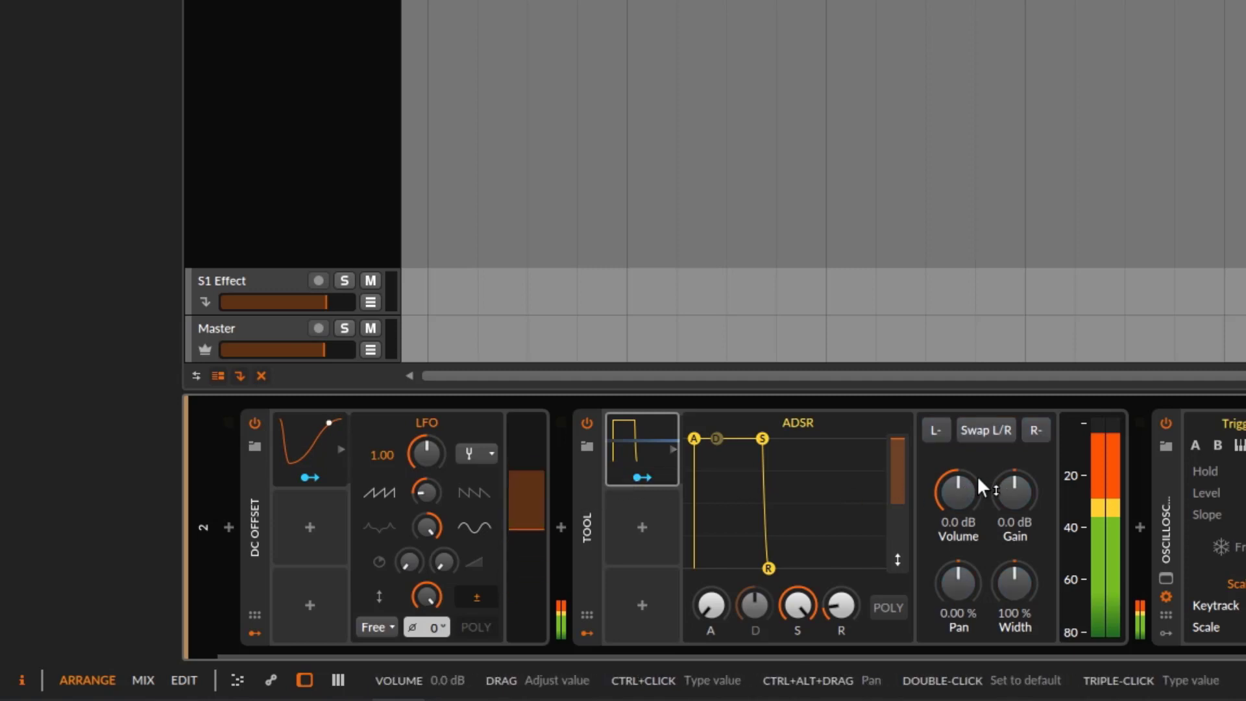
left_click_drag(973, 487, 973, 617)
left_click(646, 478)
left_click_drag(953, 488, 953, 441)
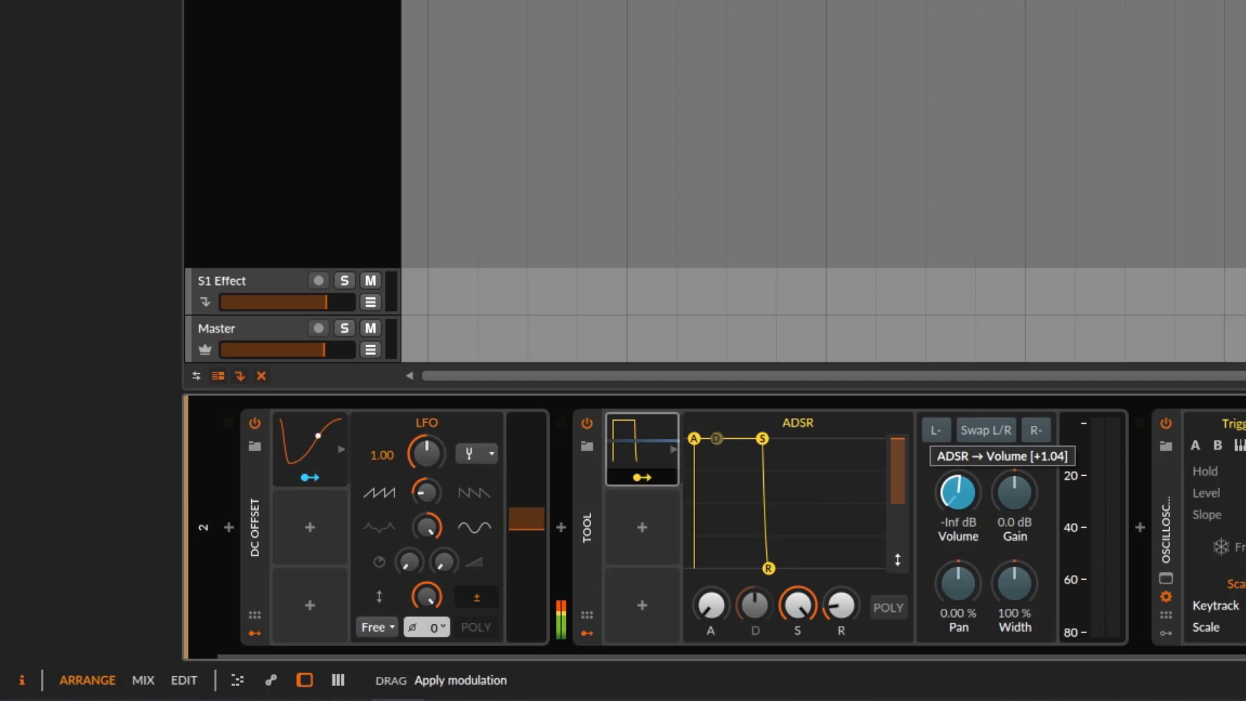
left_click(638, 476)
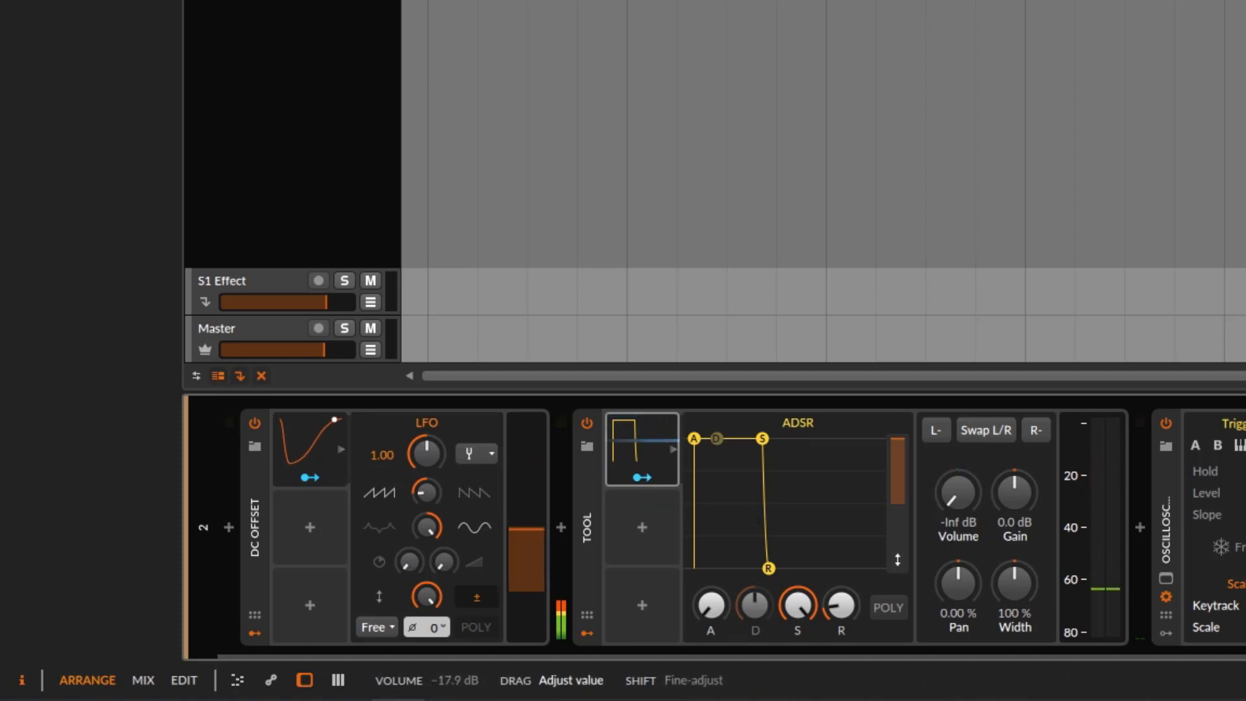
key("space")
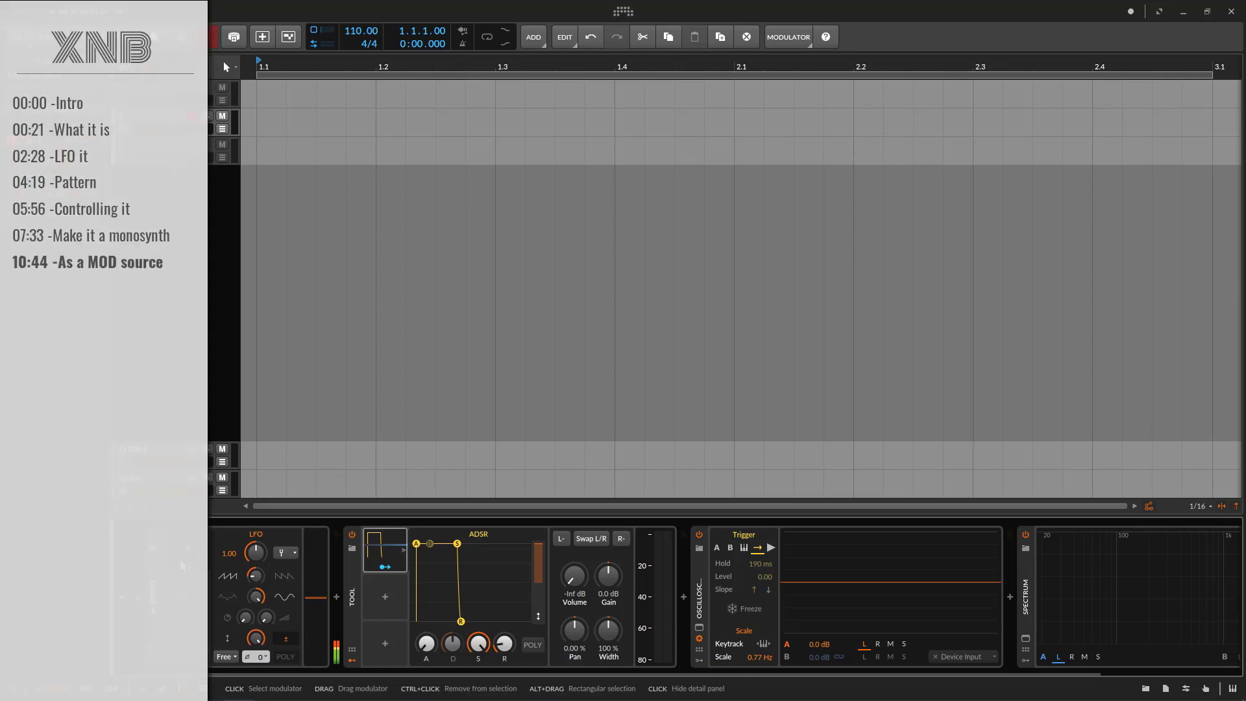
Select track 3 and examine the KY-Clarinet and DC Offset layers of its Instrument Layer.
left_click(180, 159)
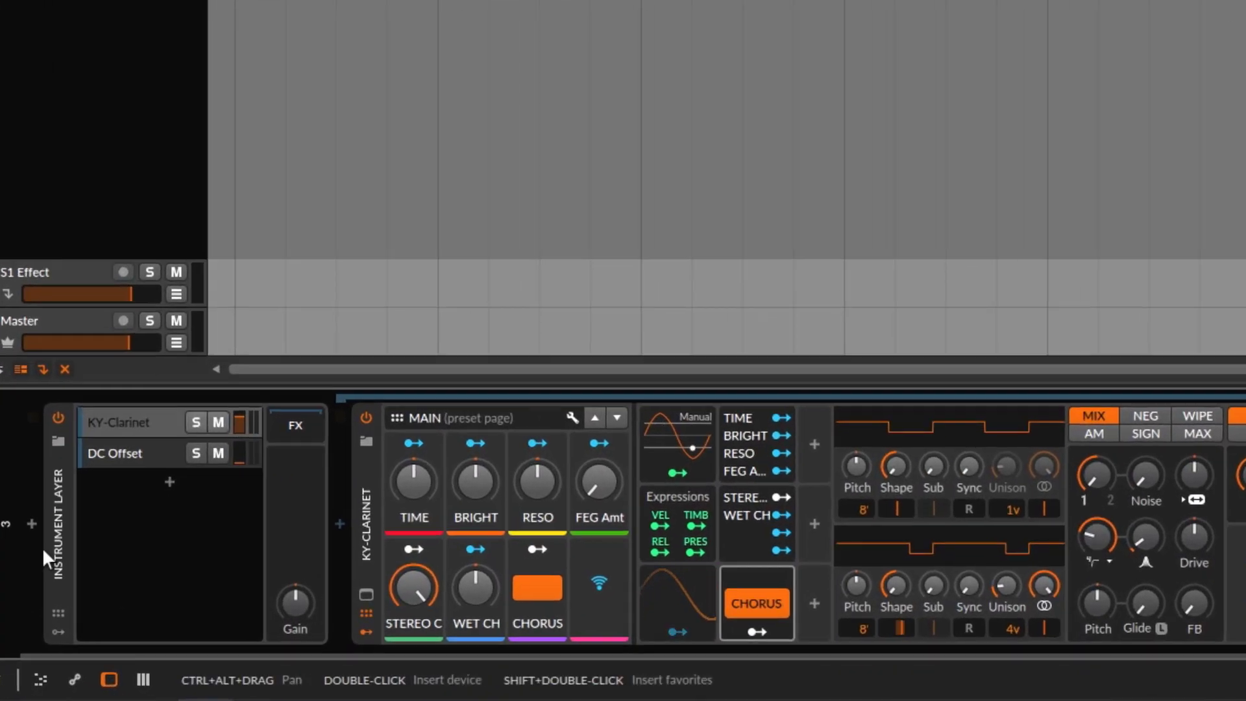
left_click(122, 423)
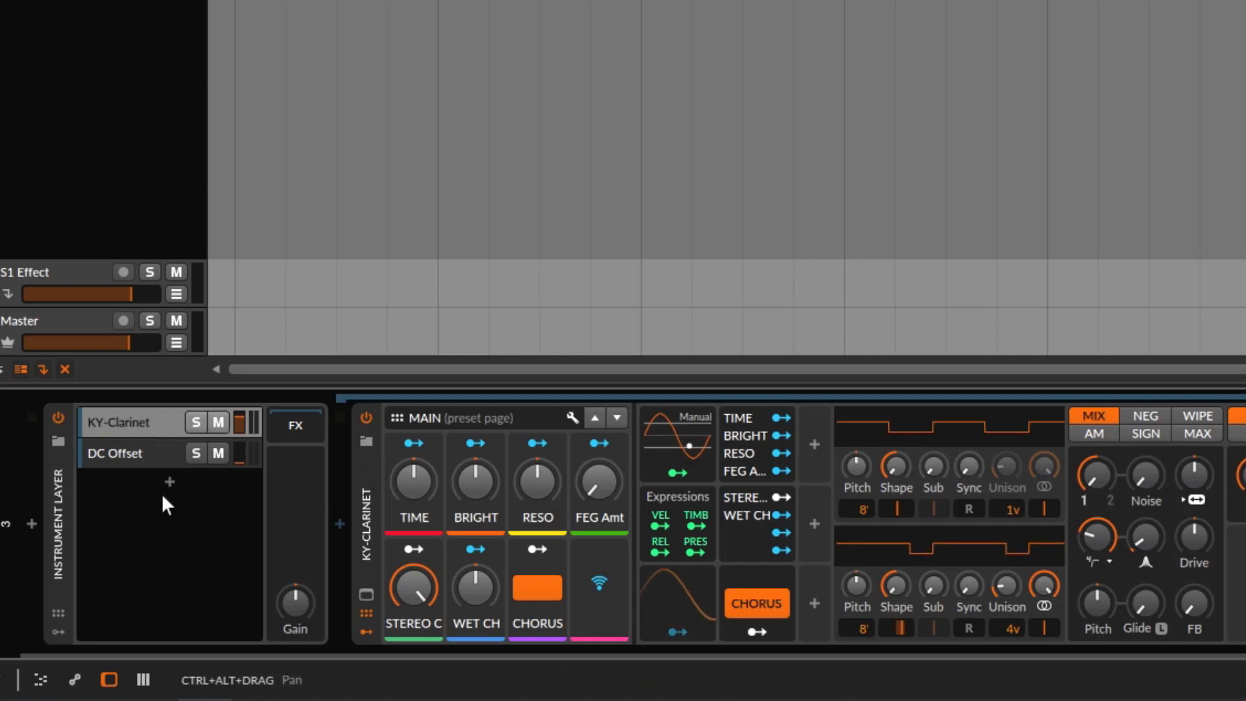
left_click(107, 459)
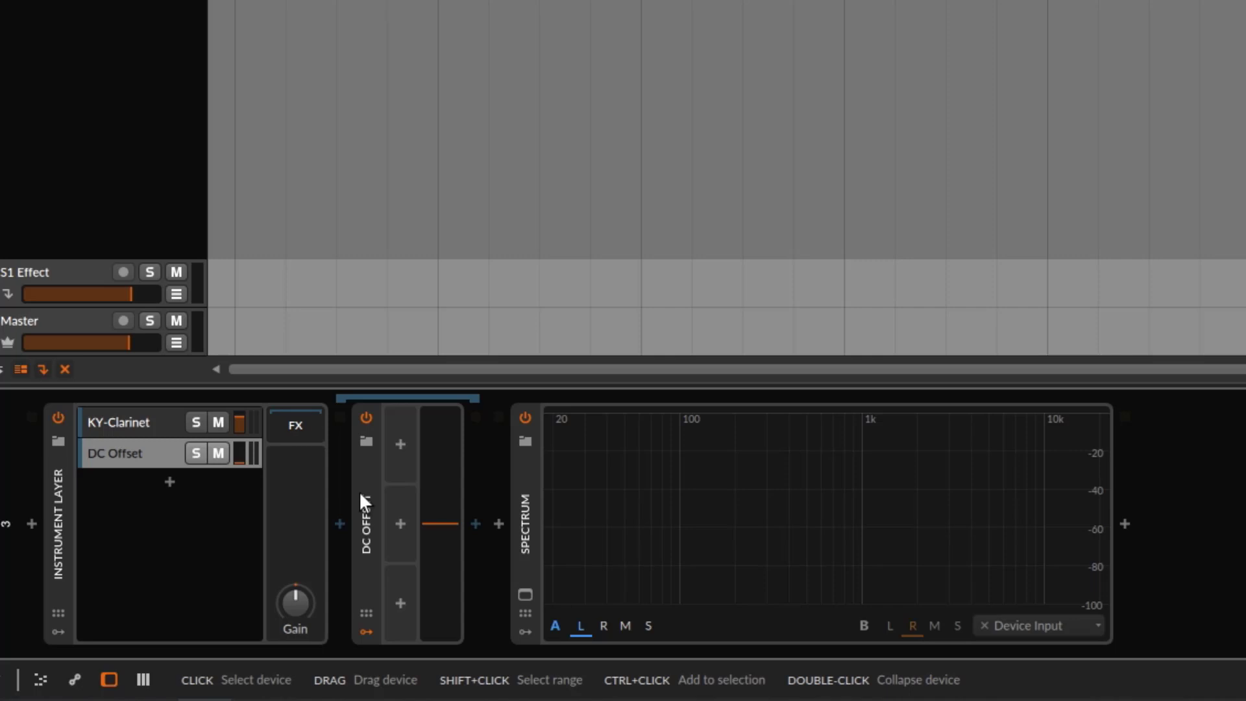
left_click(116, 432)
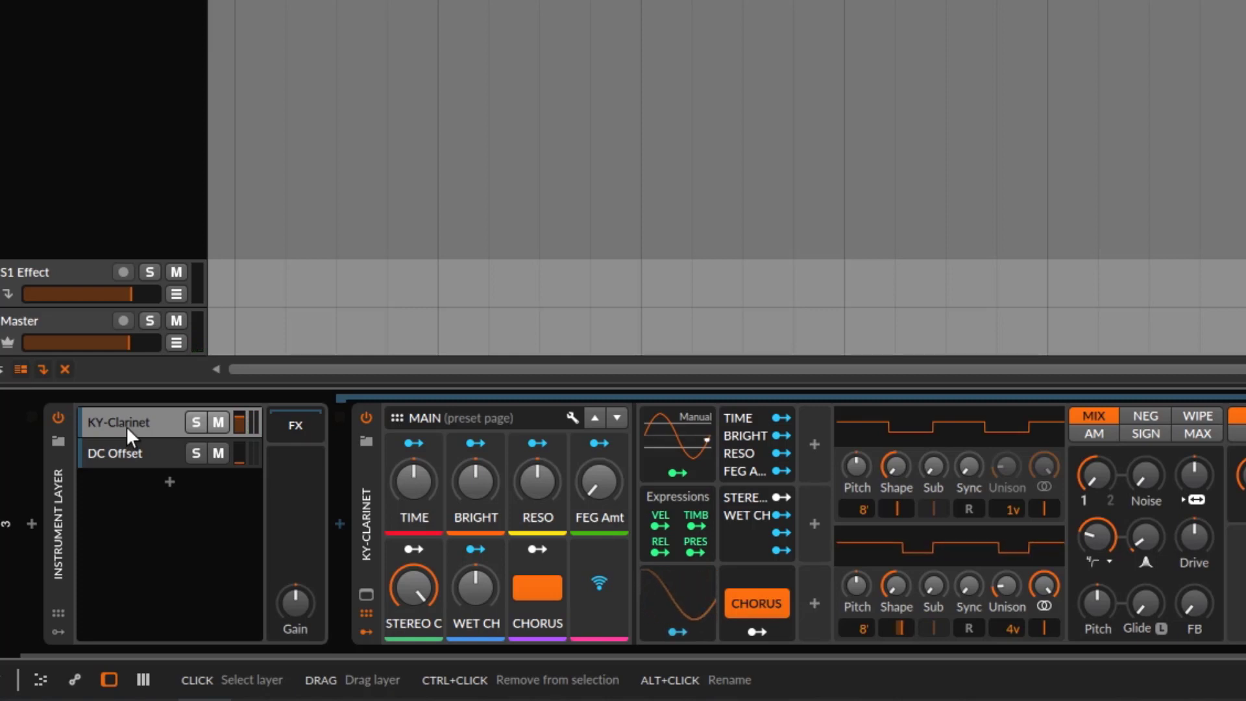
left_click(131, 456)
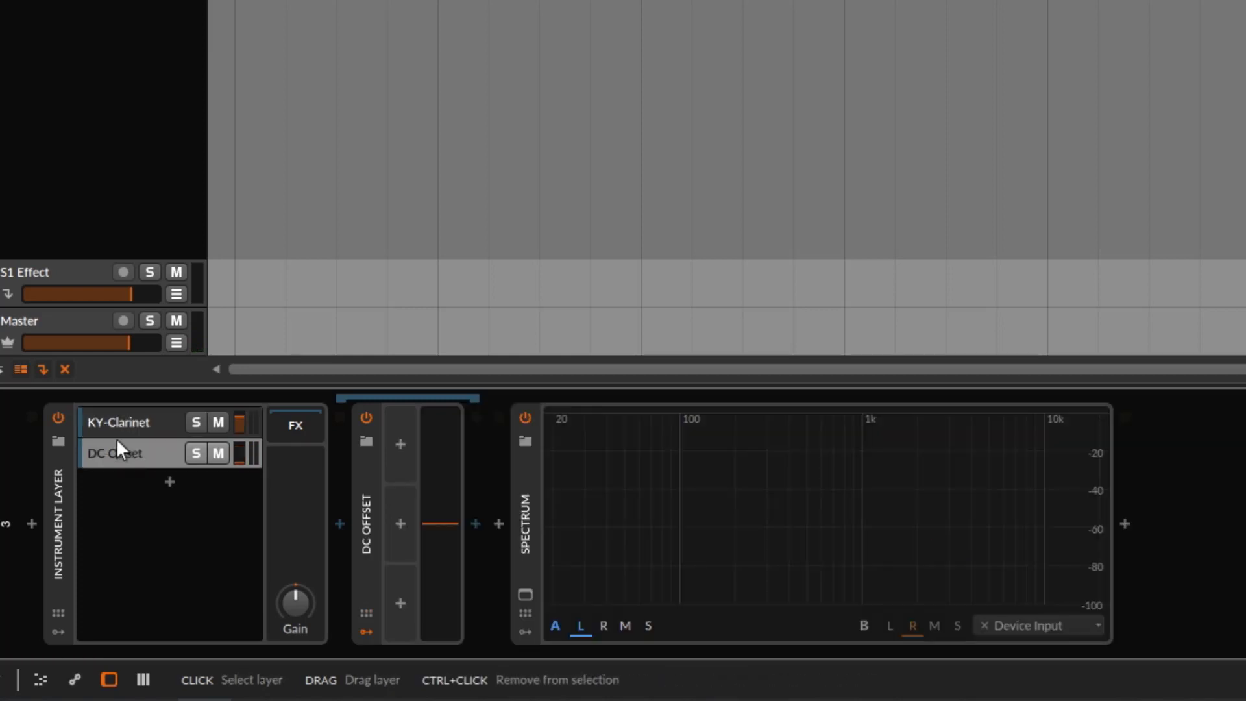
Raise the DC Offset layer's volume and add an LFO modulator to the DC Offset device.
left_click_drag(239, 458, 239, 442)
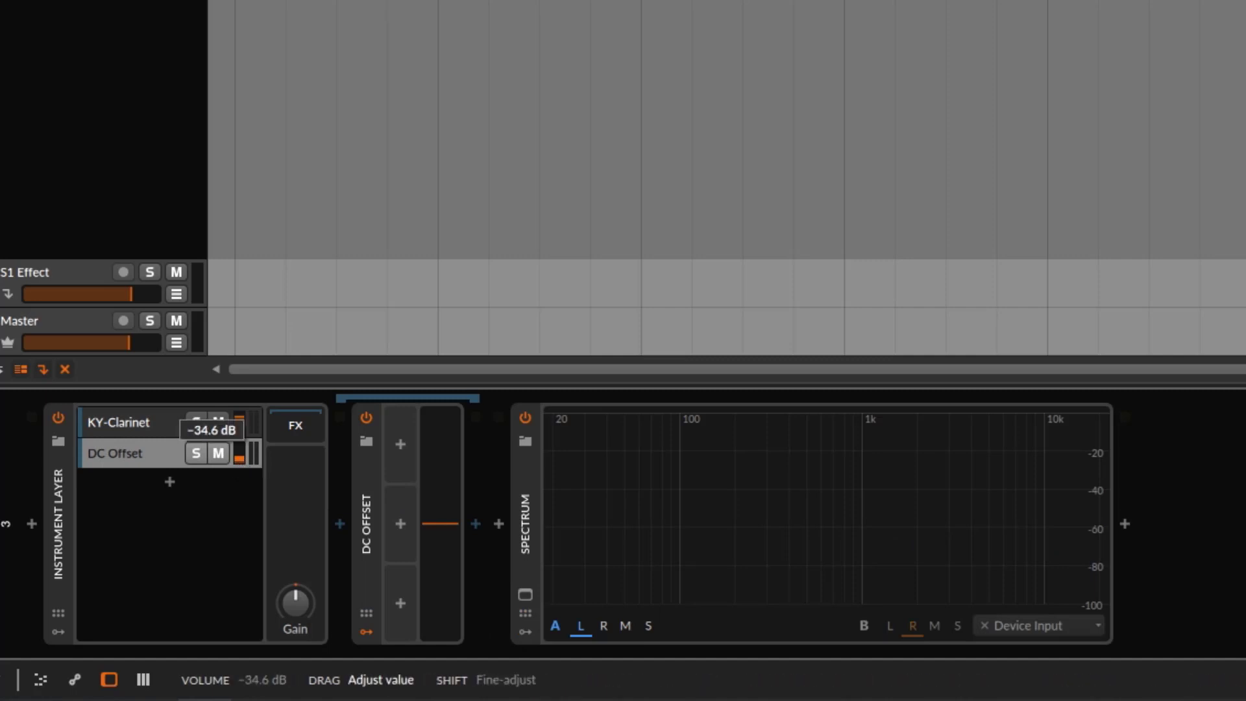
left_click(399, 445)
type("lfo")
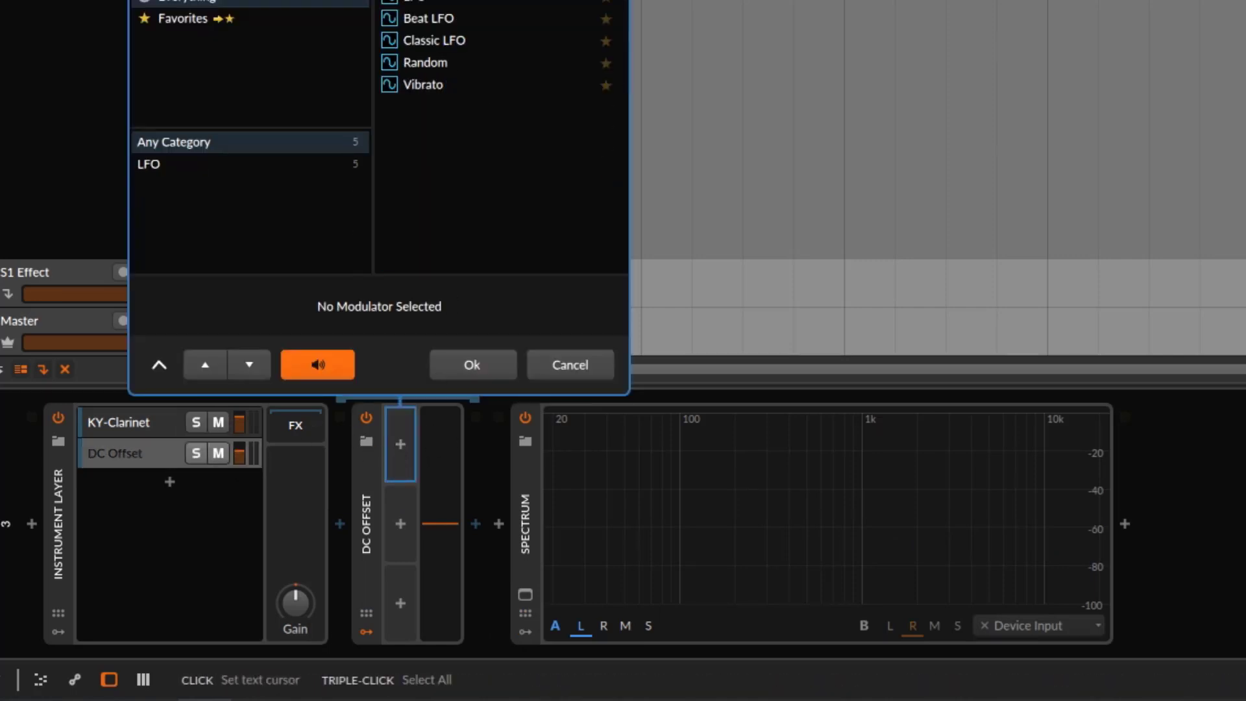
left_click(500, 8)
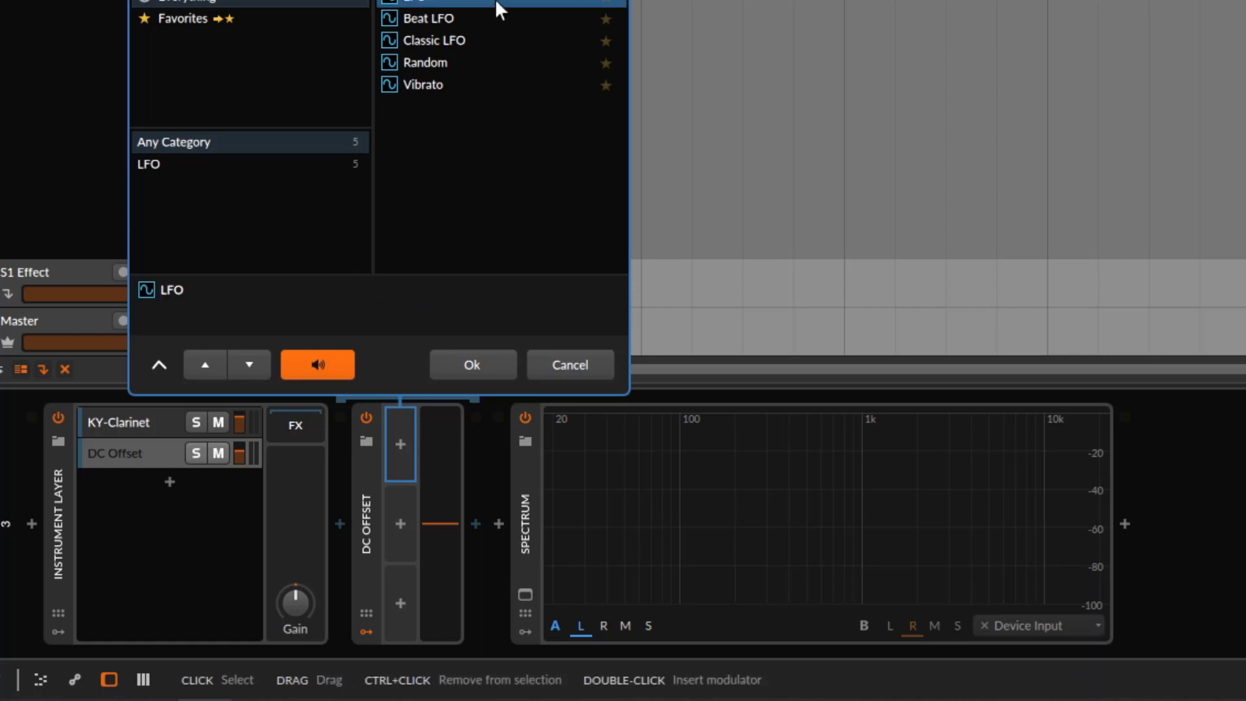
left_click(481, 362)
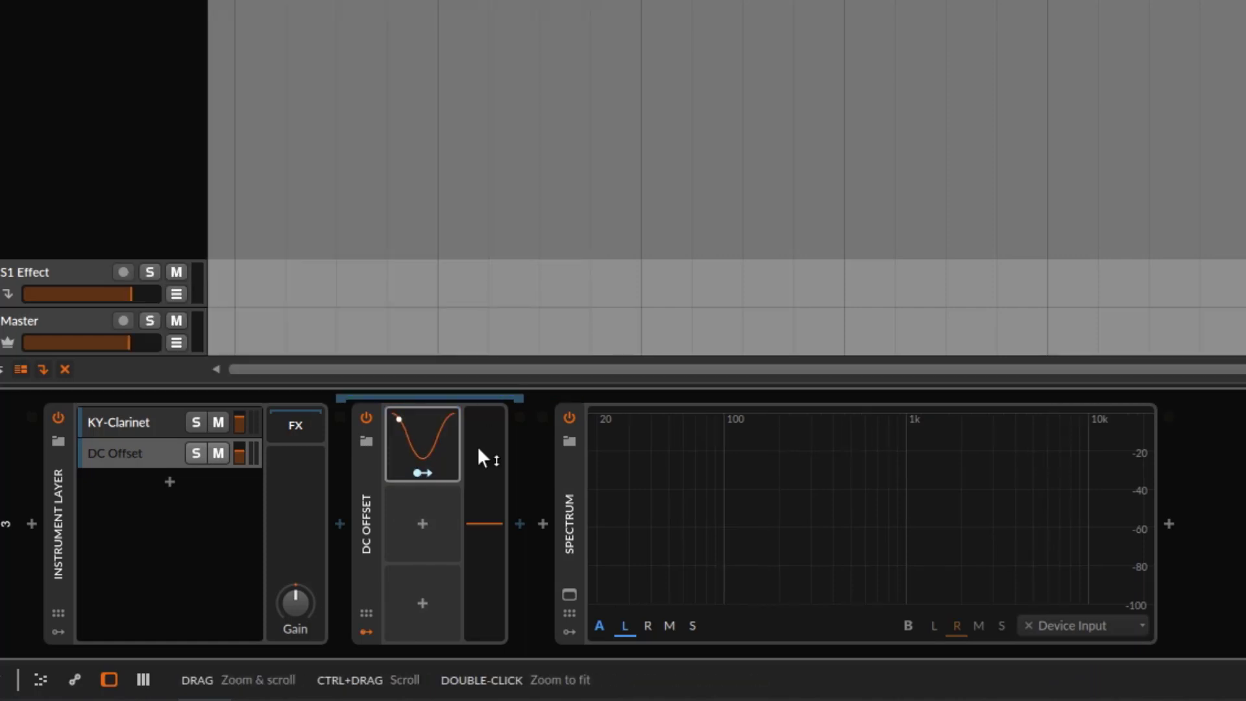
Modulate the DC Offset device's offset value with the LFO and show the LFO's detail settings.
left_click(423, 472)
left_click_drag(475, 529, 452, 519)
left_click(430, 437)
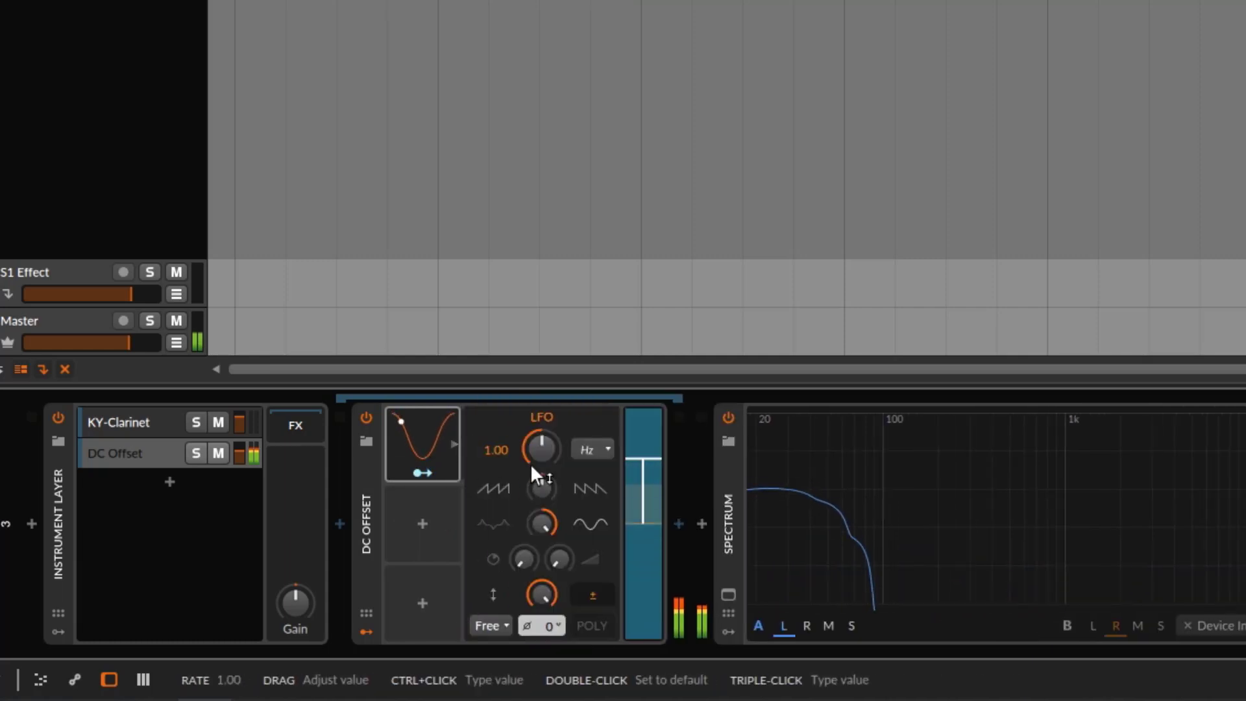
Set the LFO's rate to 0.03 kHz and change its sine wave to a more pointed shape.
left_click(584, 449)
left_click(655, 10)
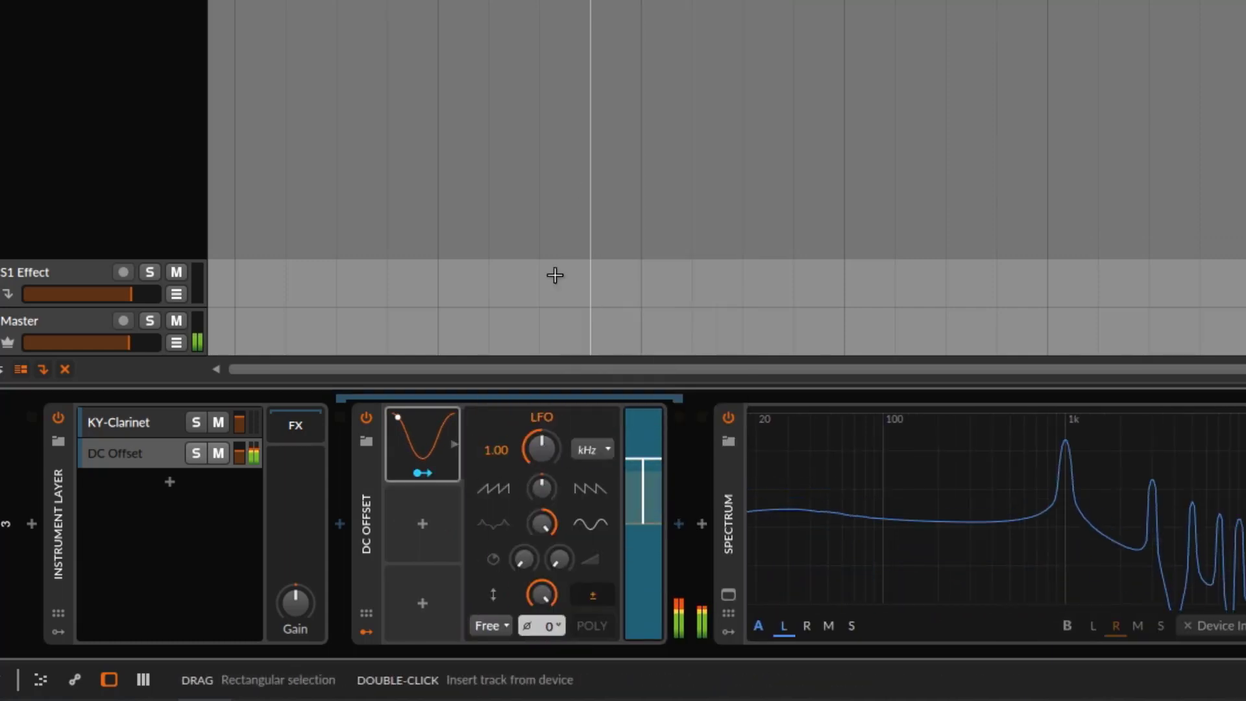
left_click_drag(528, 453, 528, 529)
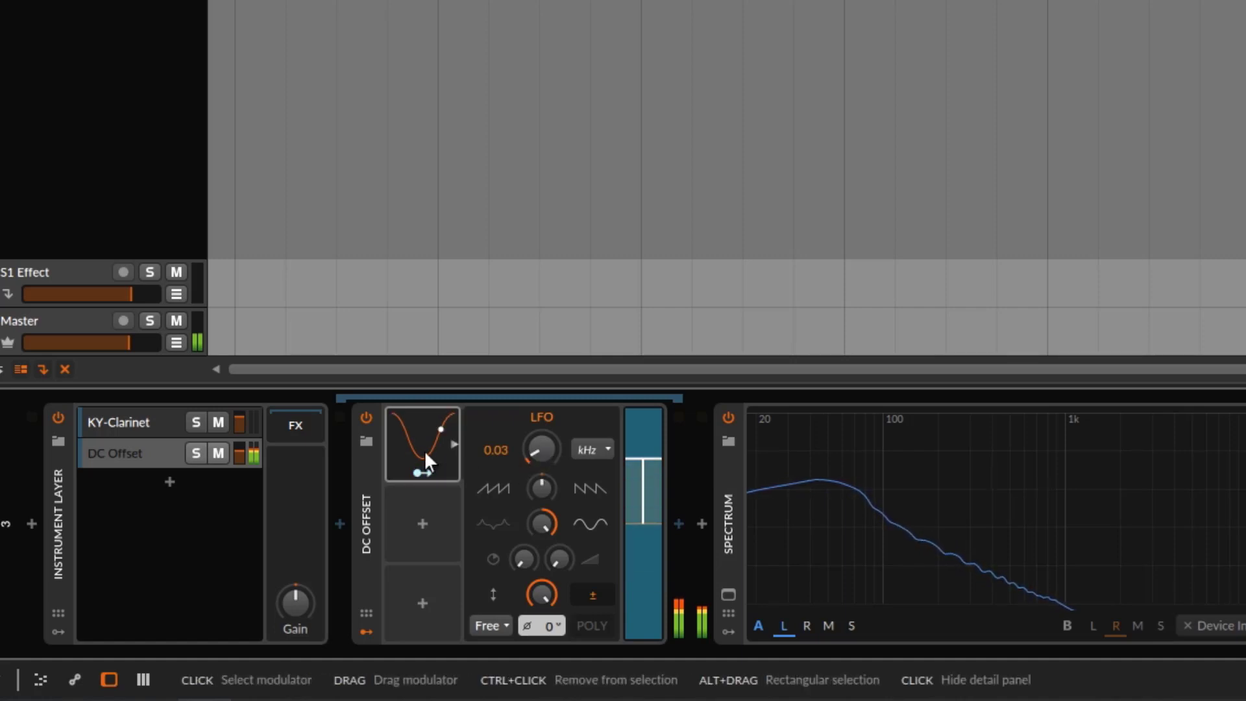
left_click(542, 488)
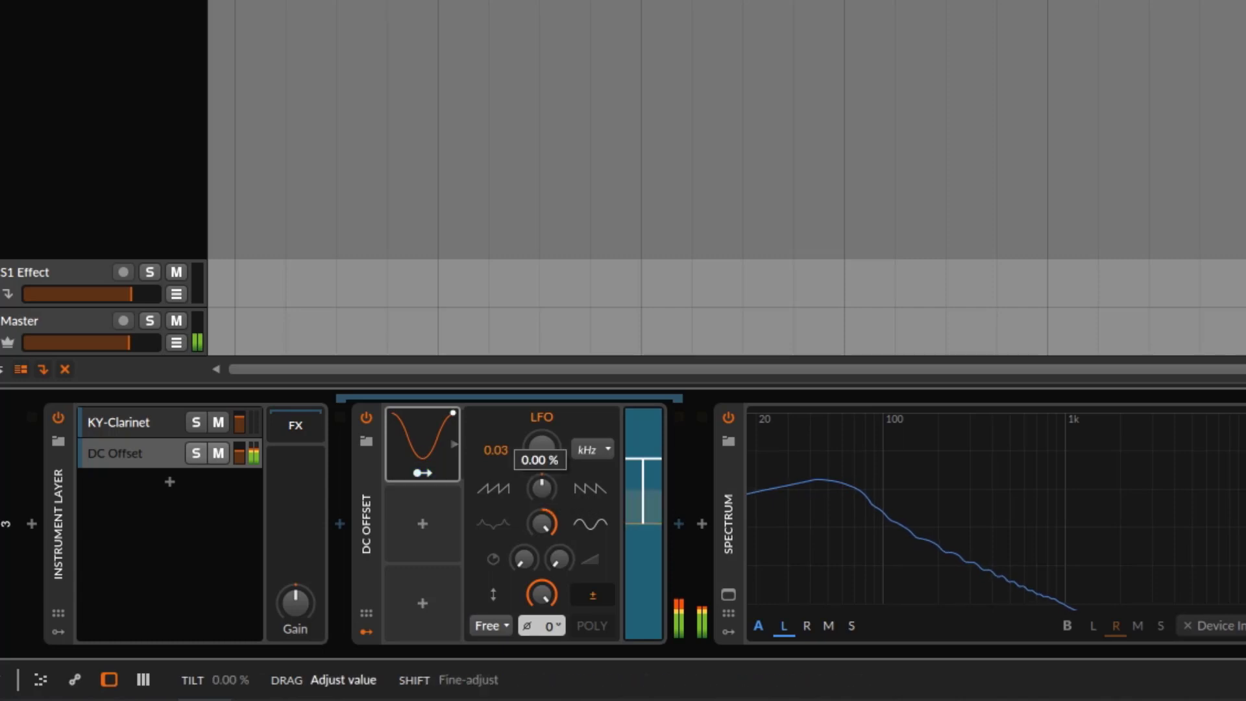
left_click(542, 524)
left_click_drag(541, 524, 541, 481)
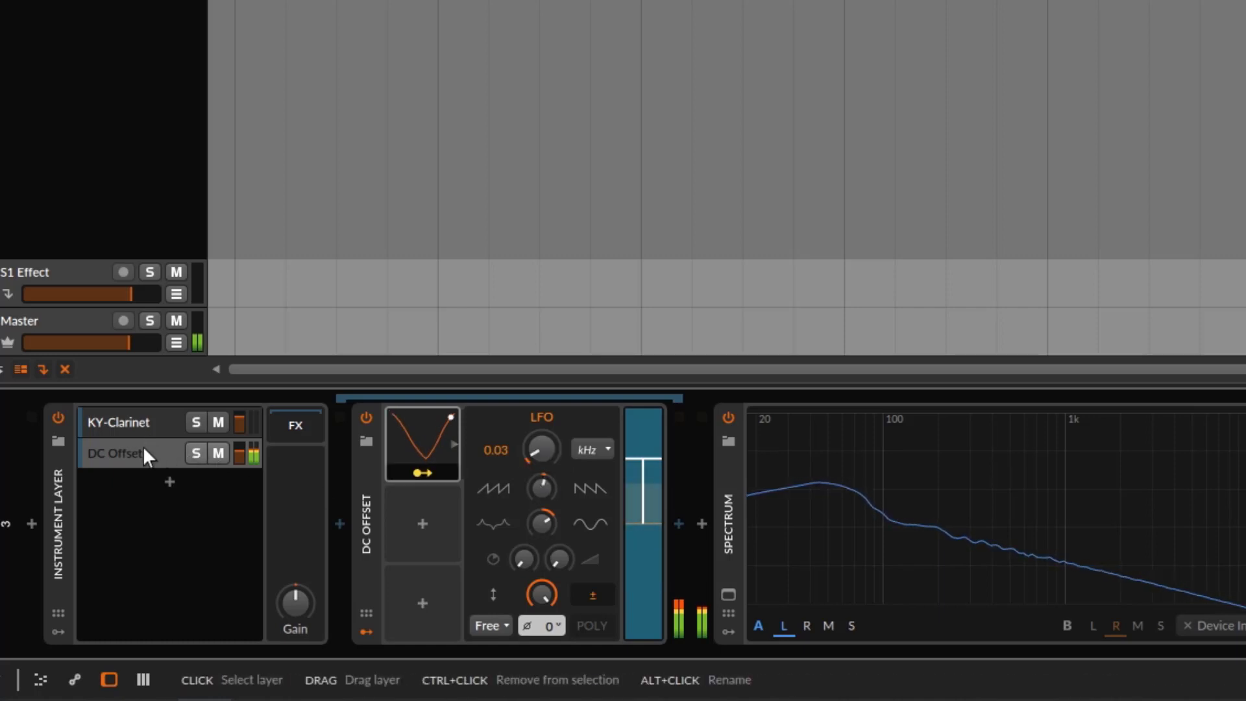
Briefly solo the DC Offset layer and lower its volume to -Inf dB.
left_click(197, 452)
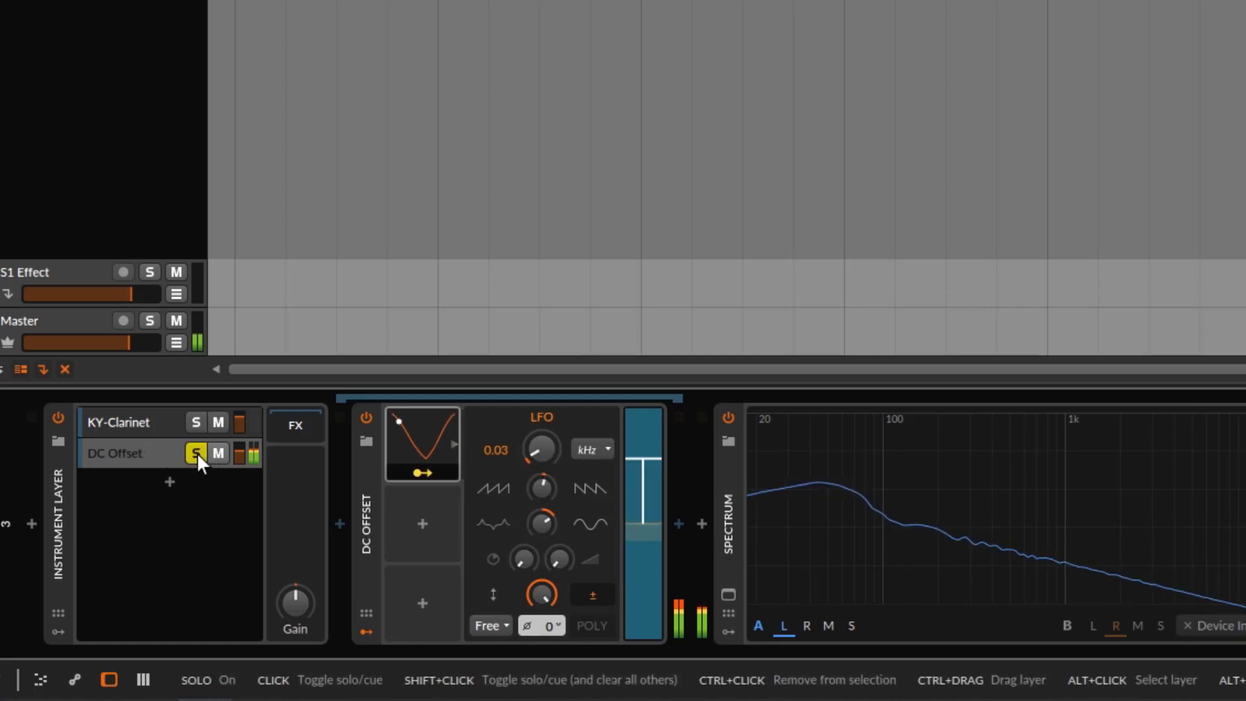
left_click(197, 450)
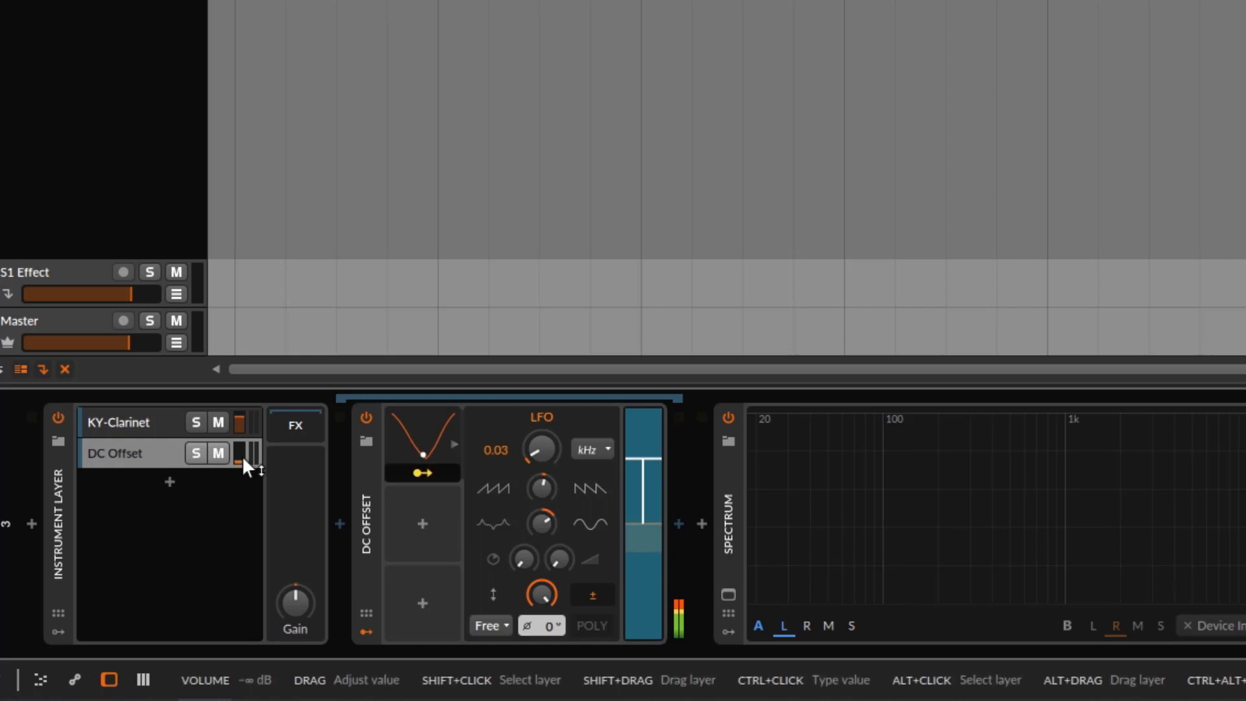
left_click_drag(243, 455, 242, 447)
Add an Audio Rate modulator to the KY-Clarinet device.
left_click(110, 425)
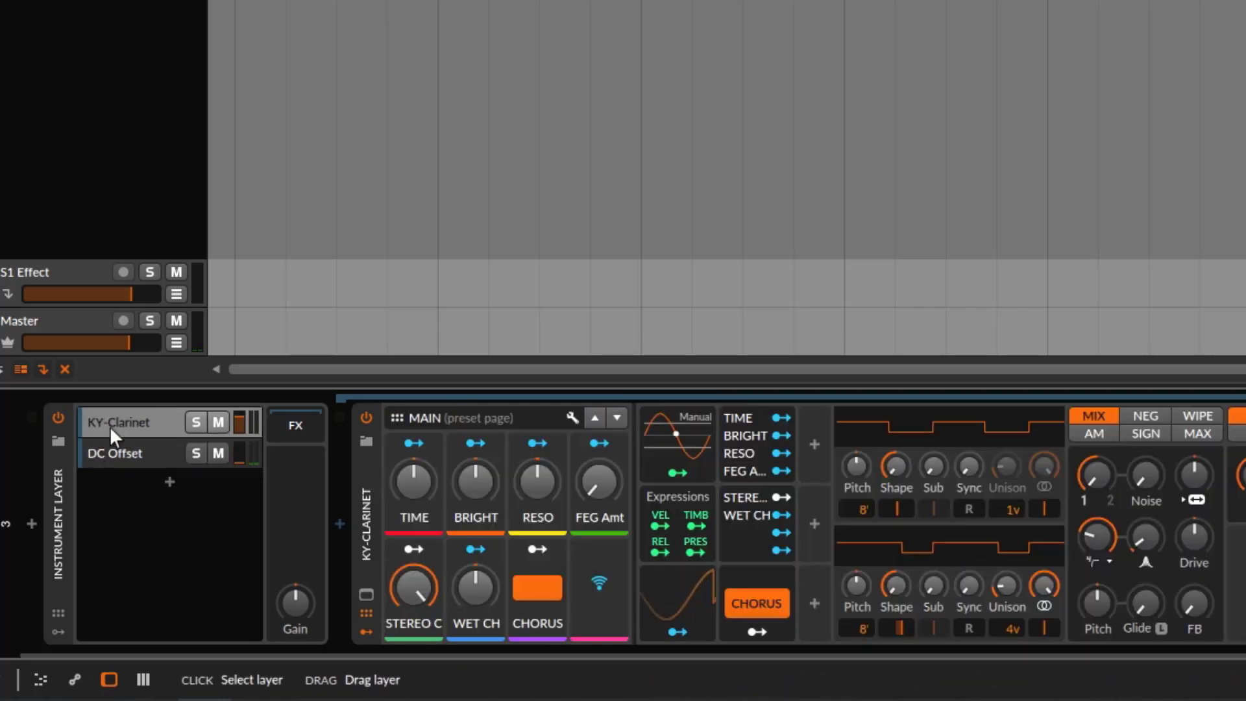
left_click(816, 600)
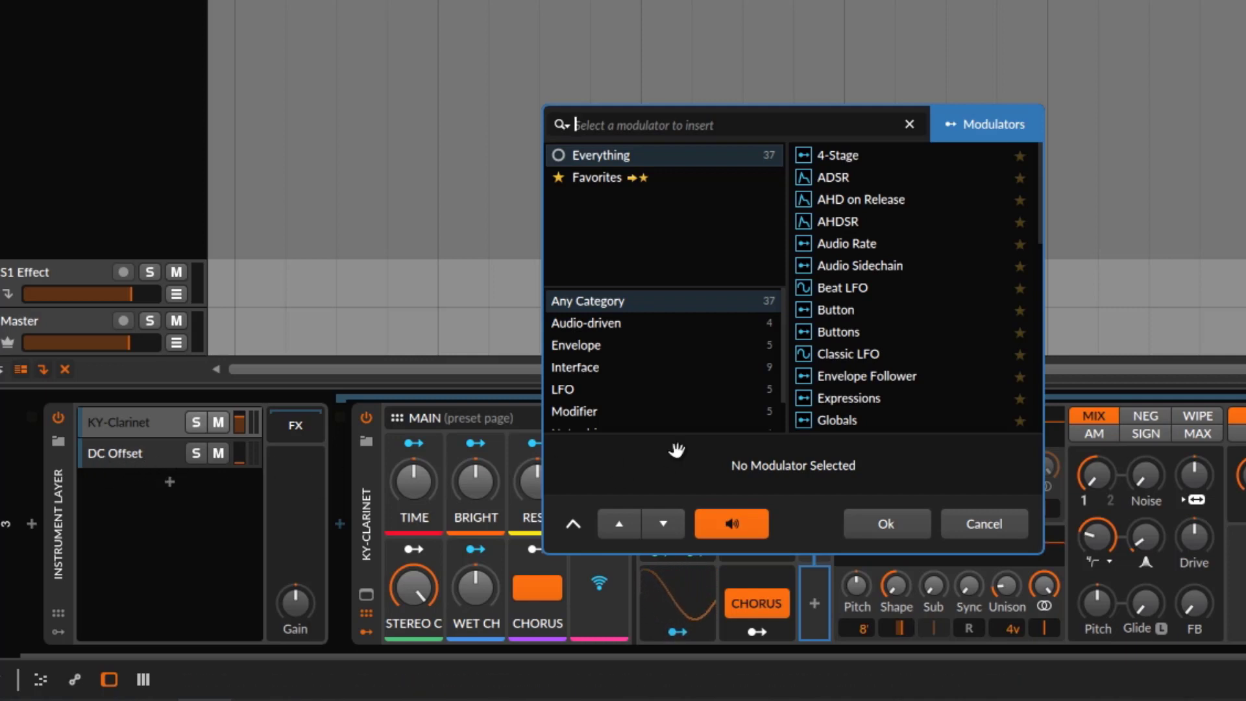
scroll(960, 383, "down", 5)
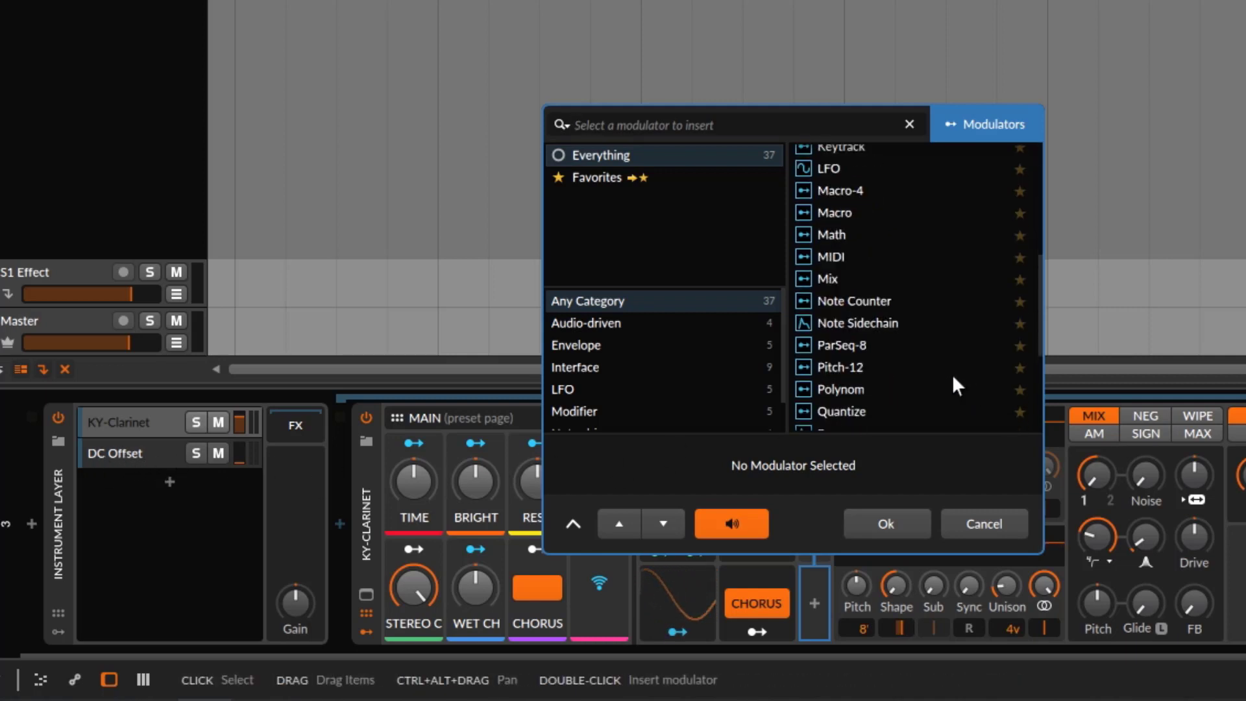
scroll(951, 375, "down", 3)
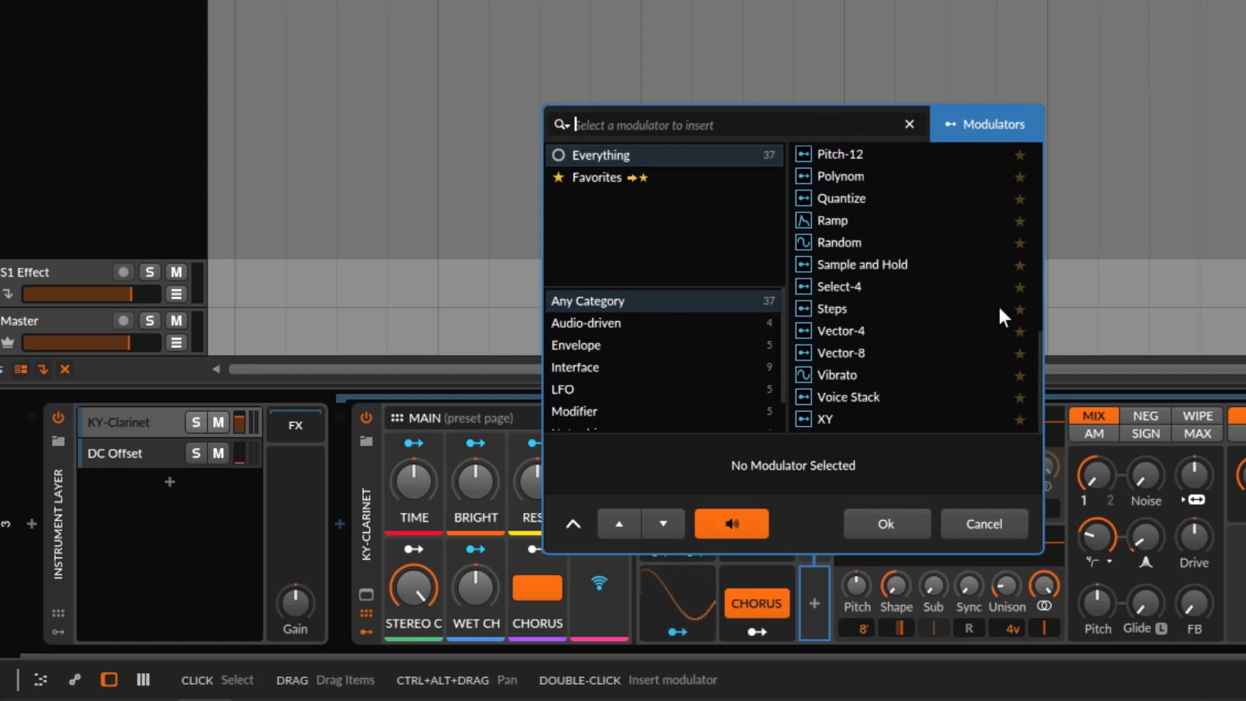
scroll(957, 327, "up", 8)
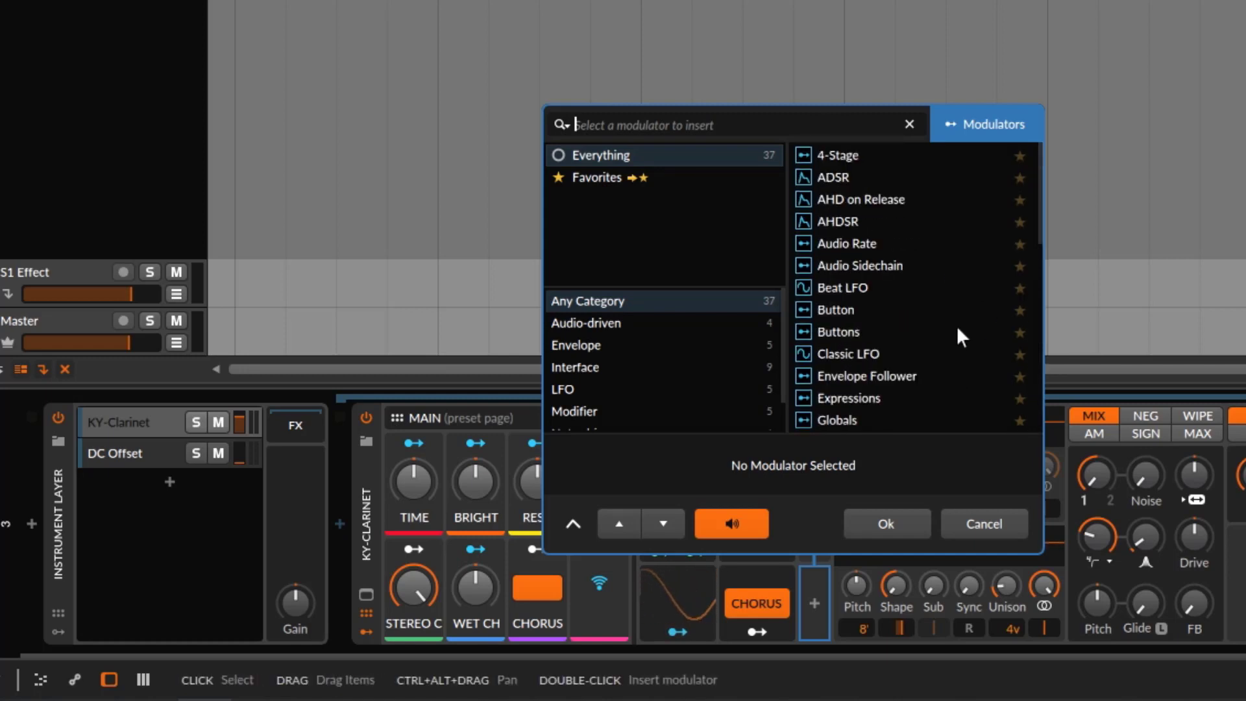
left_click(867, 245)
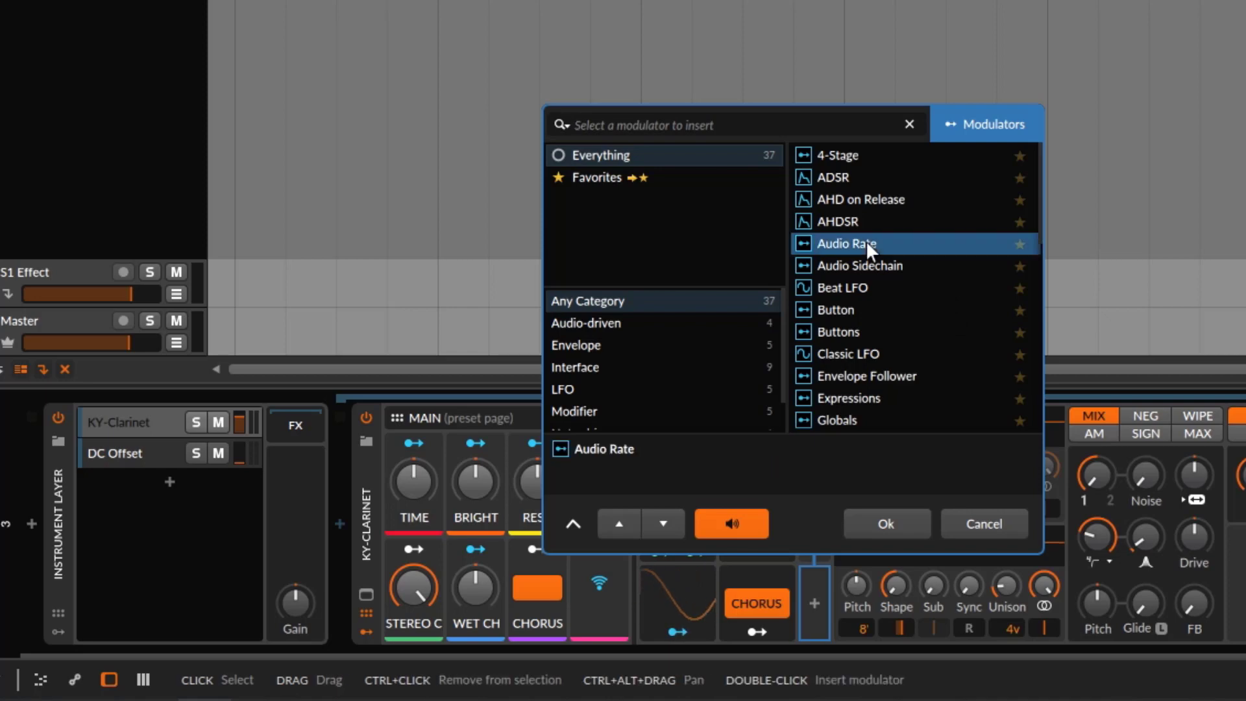
left_click(883, 523)
Set the Audio Rate modulator's source to DC Offset (PRE) from track 3's Instrument Layer chains.
left_click(836, 585)
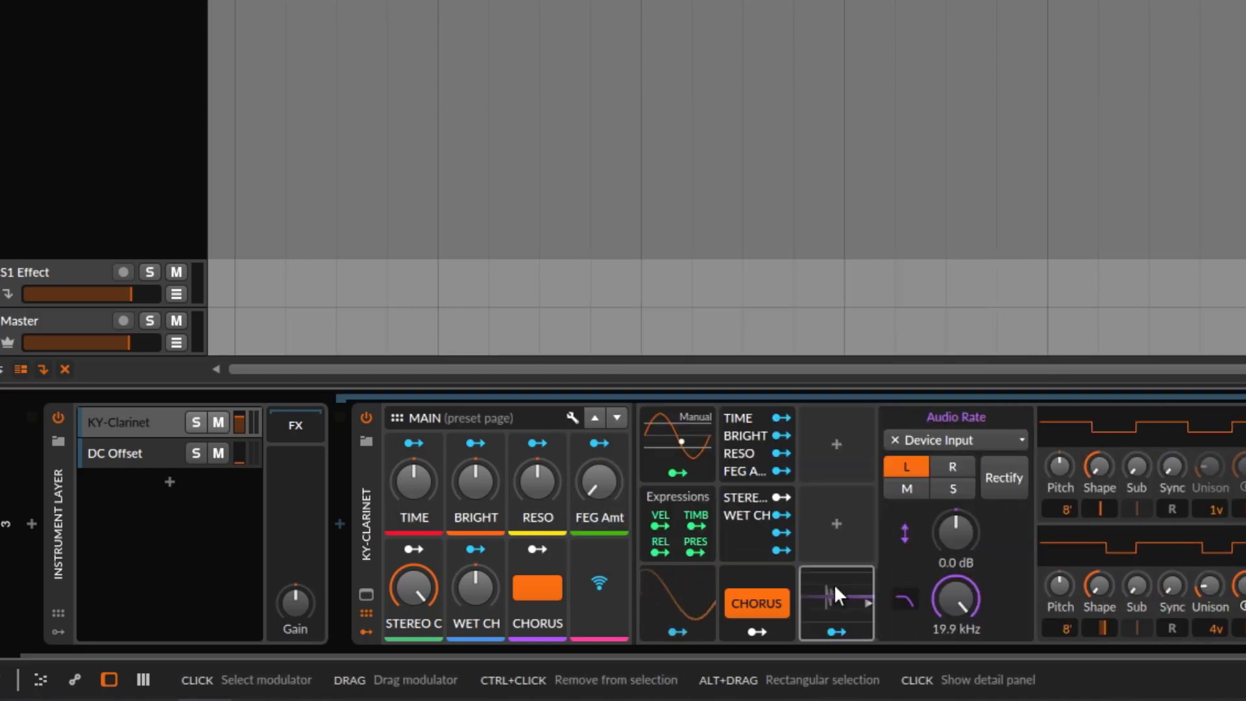
left_click(967, 441)
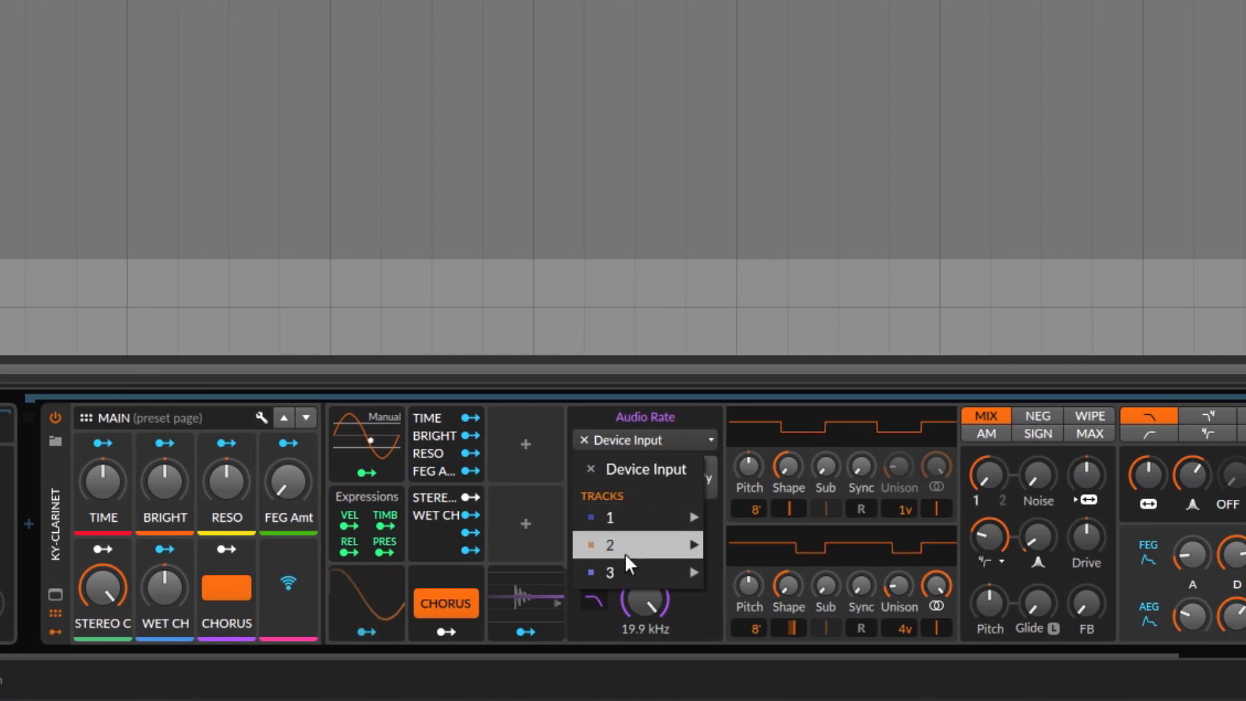
mouse_move(634, 583)
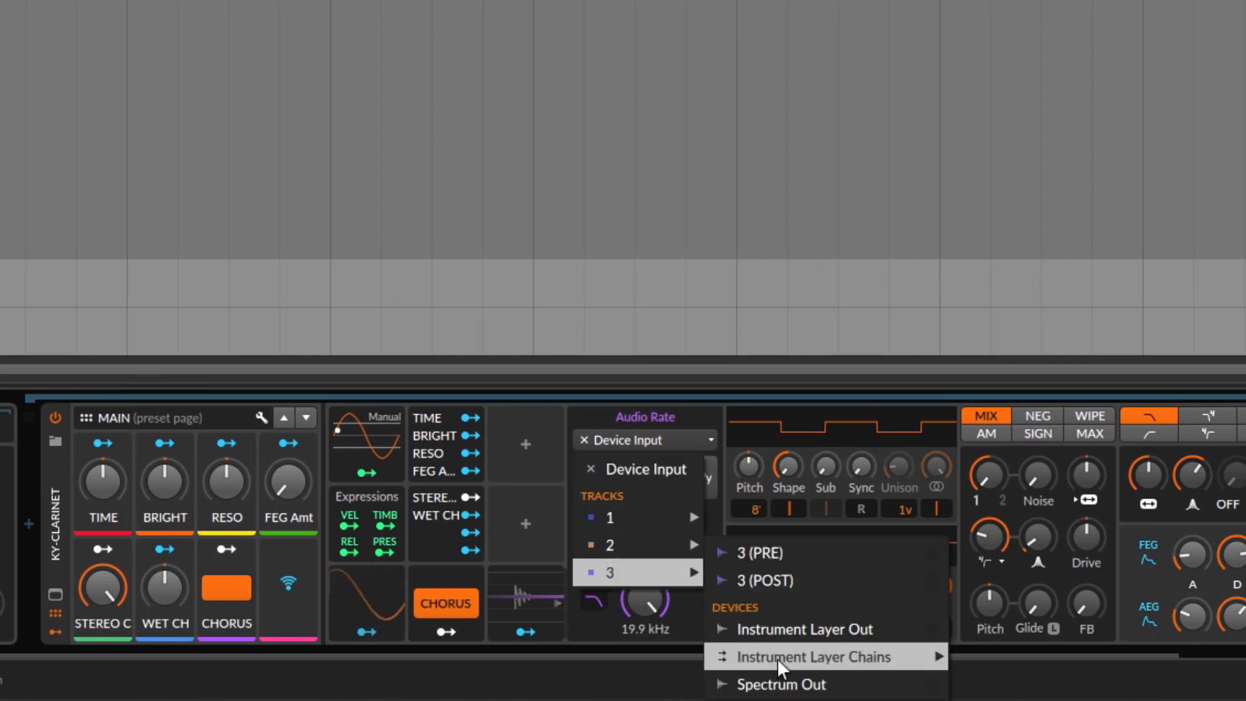
mouse_move(777, 658)
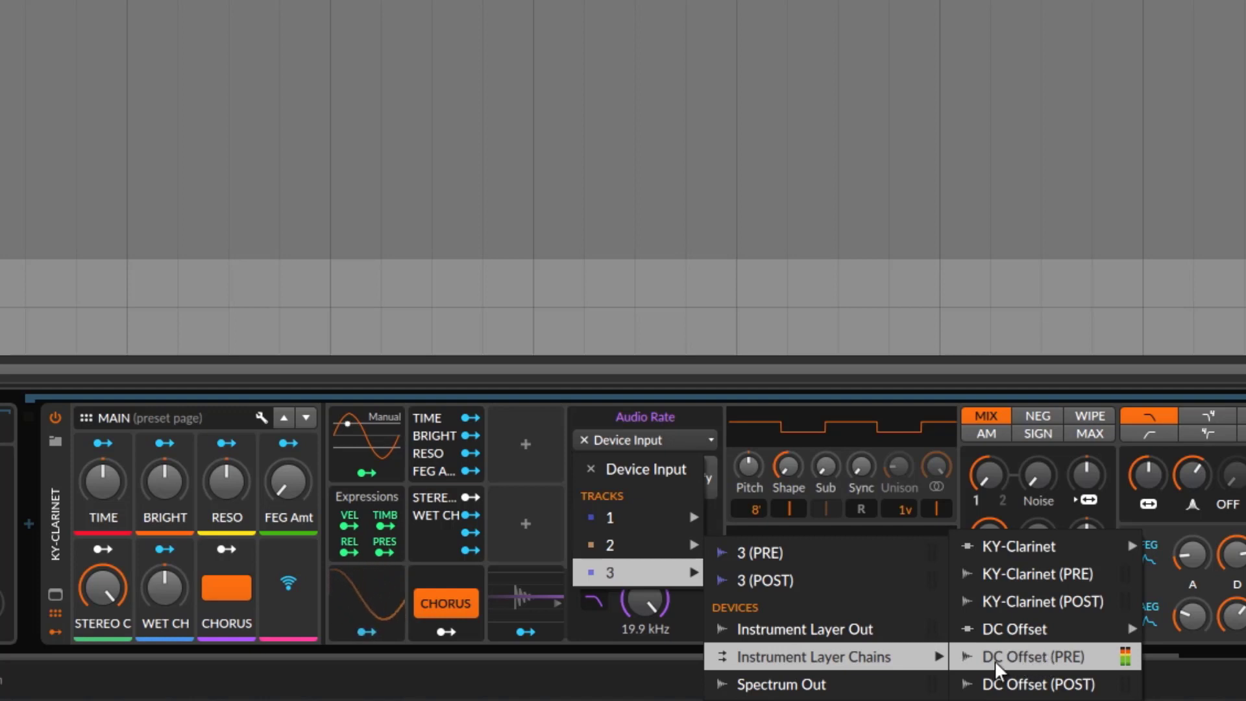
left_click(1045, 659)
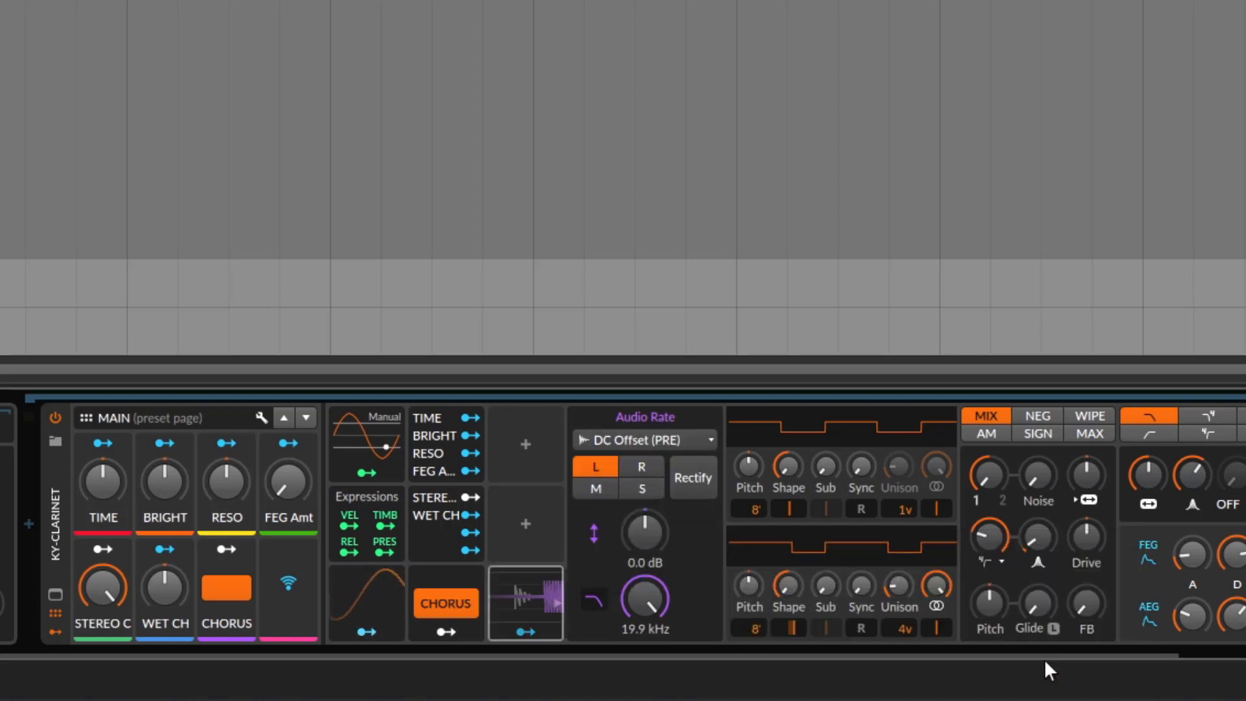
left_click(531, 593)
left_click(530, 593)
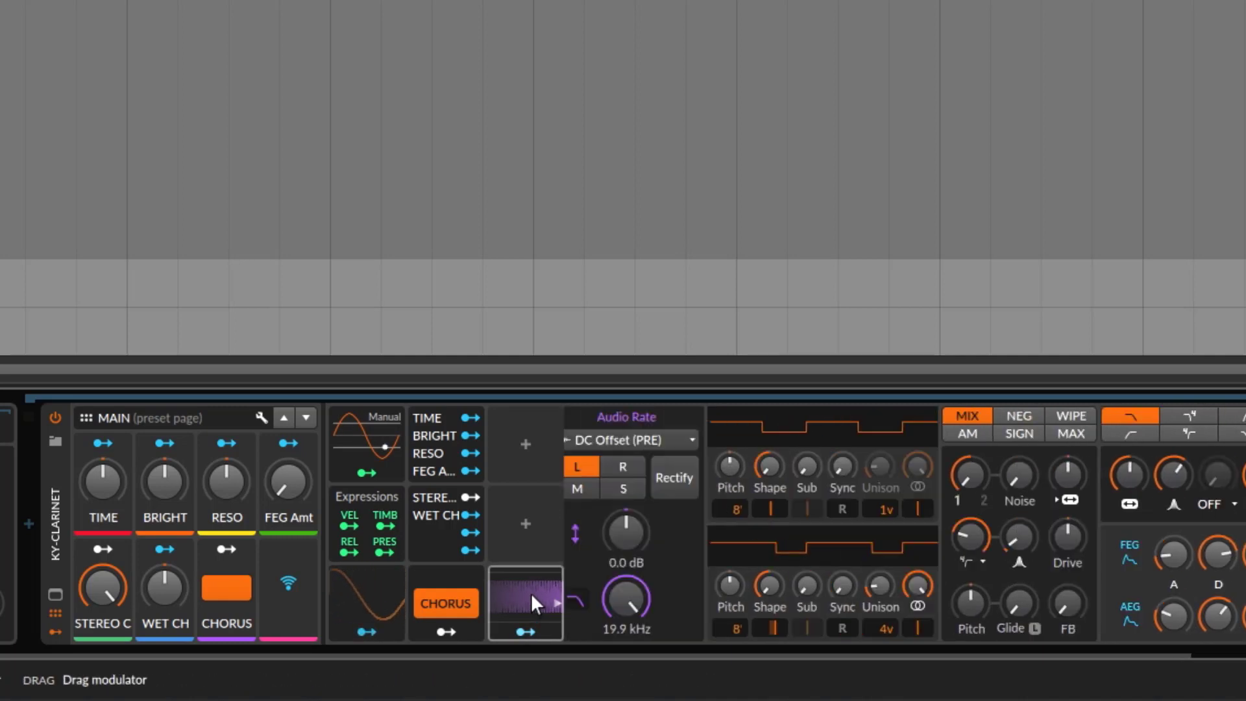
Lower the DC Offset LFO's rate to 0.02 kHz and check the incoming signal on KY-Clarinet's Audio Rate modulator.
left_click(108, 455)
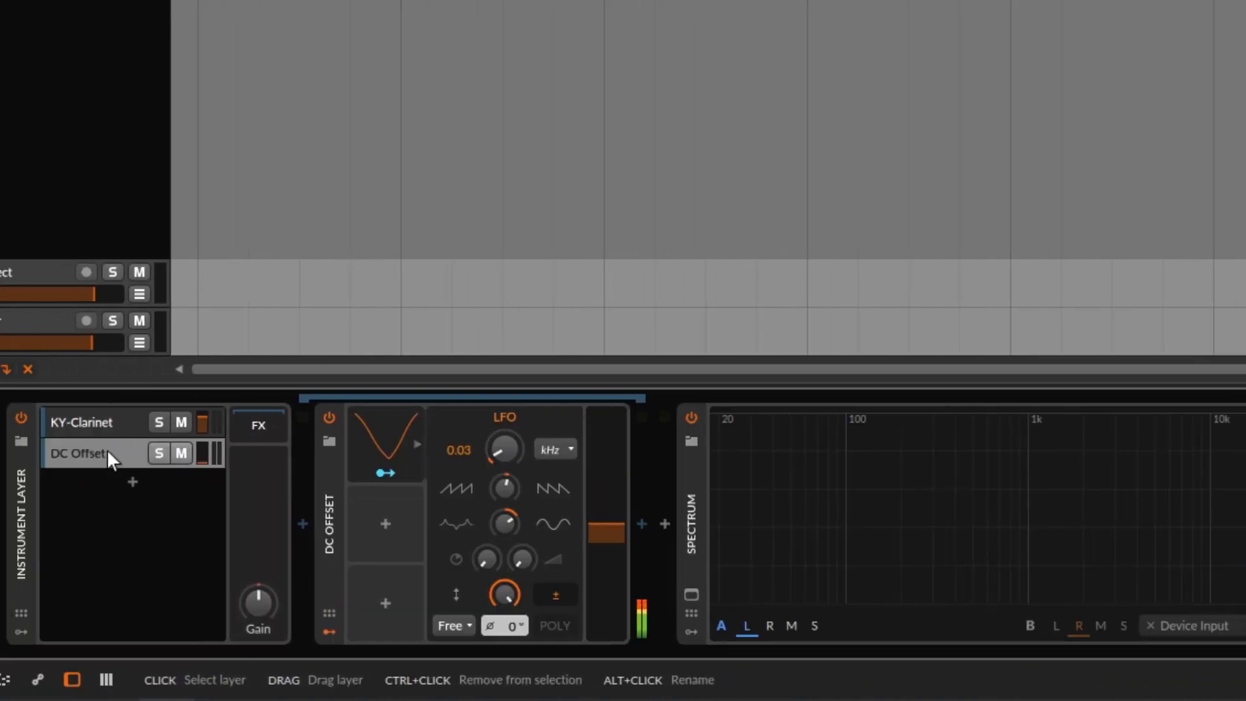
left_click_drag(548, 447, 548, 454)
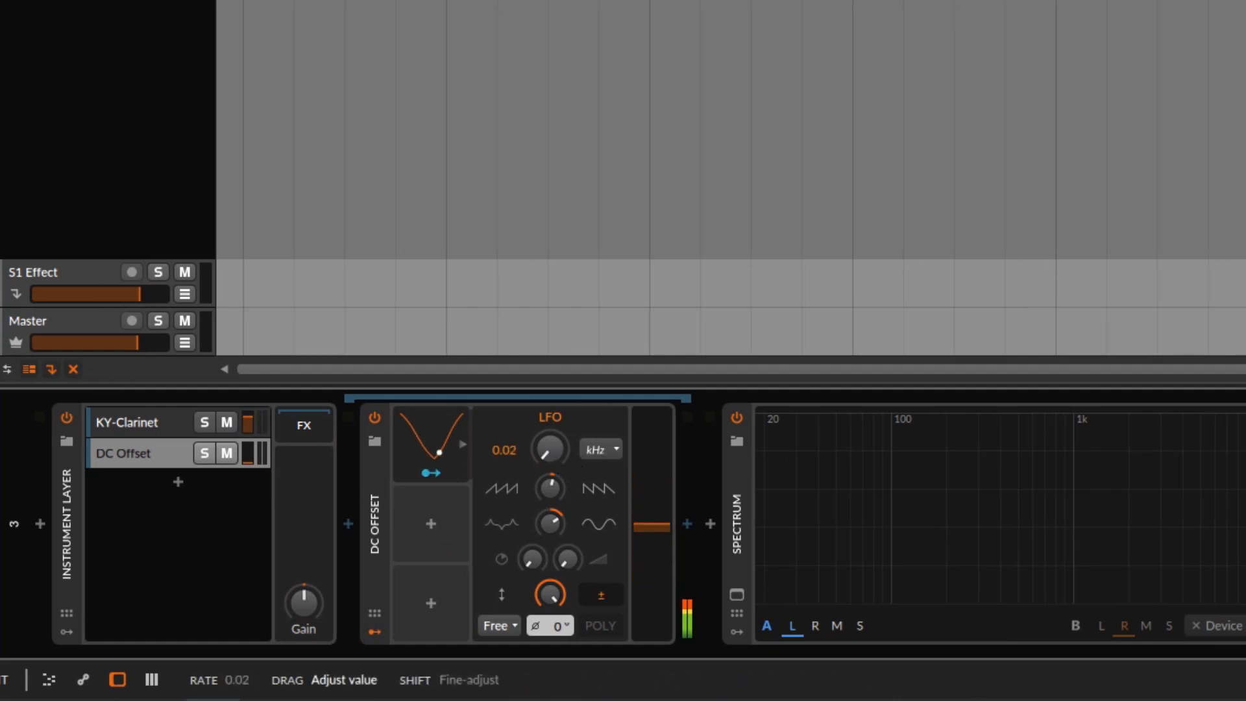
left_click(165, 423)
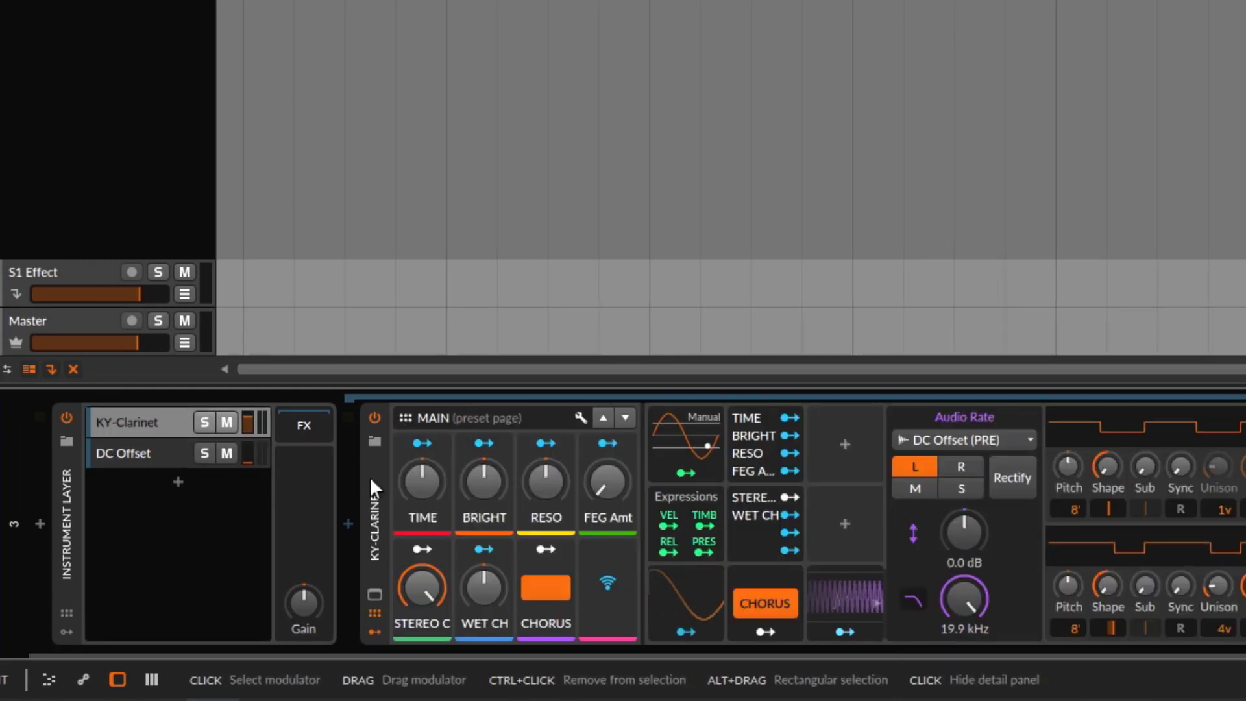
Switch the DC Offset LFO's timebase to Hertz and set its rate to about 4.60.
left_click(152, 454)
left_click(603, 450)
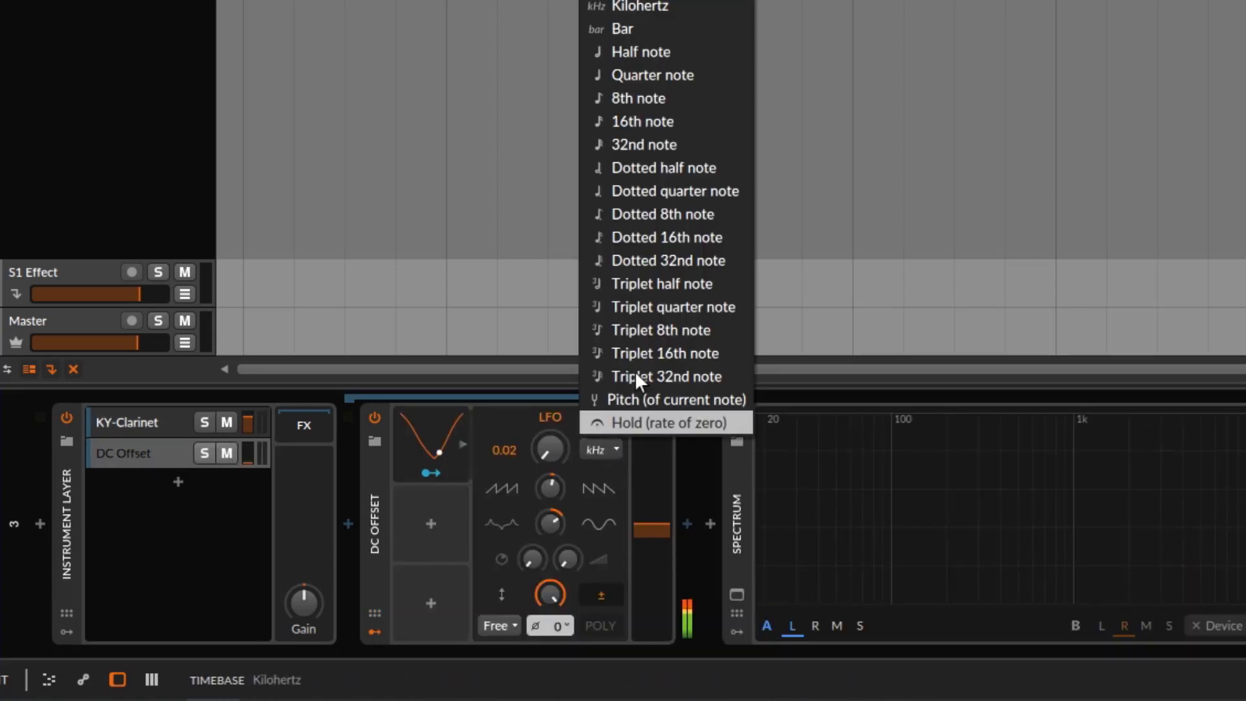
left_click(668, 2)
left_click_drag(549, 449, 549, 380)
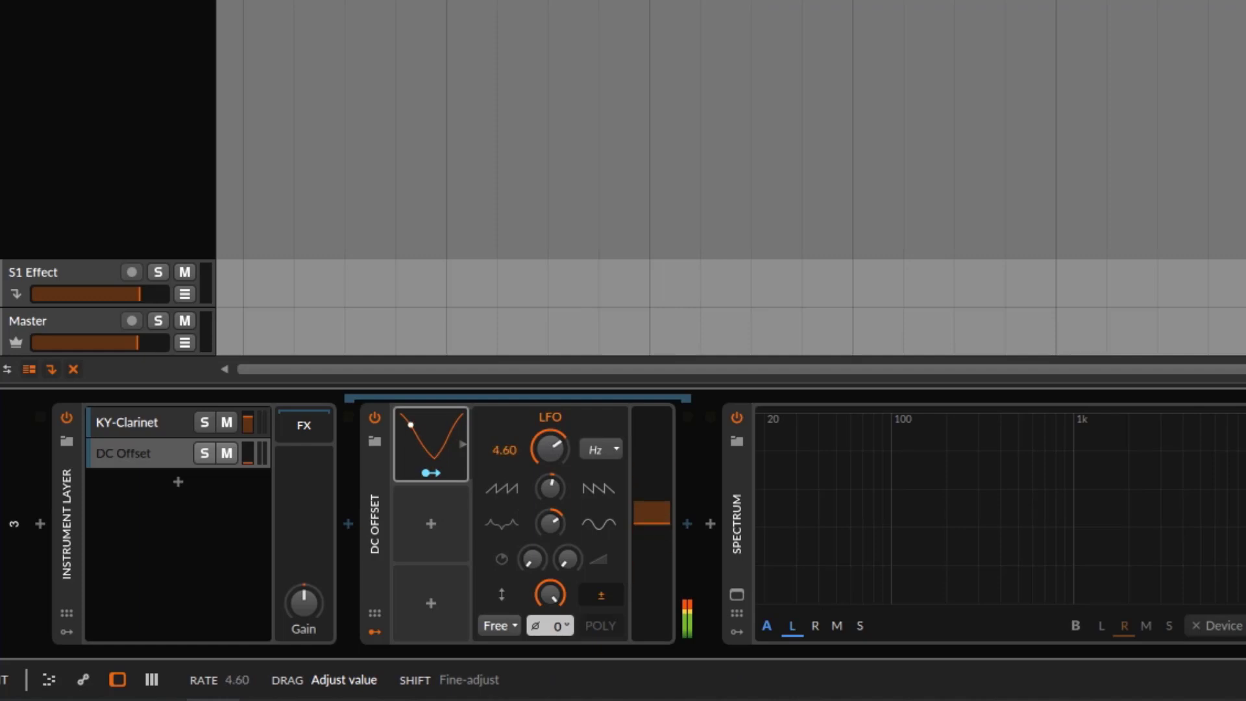
Modulate the Sync of both KY-Clarinet oscillators with the Audio Rate modulator.
left_click(166, 419)
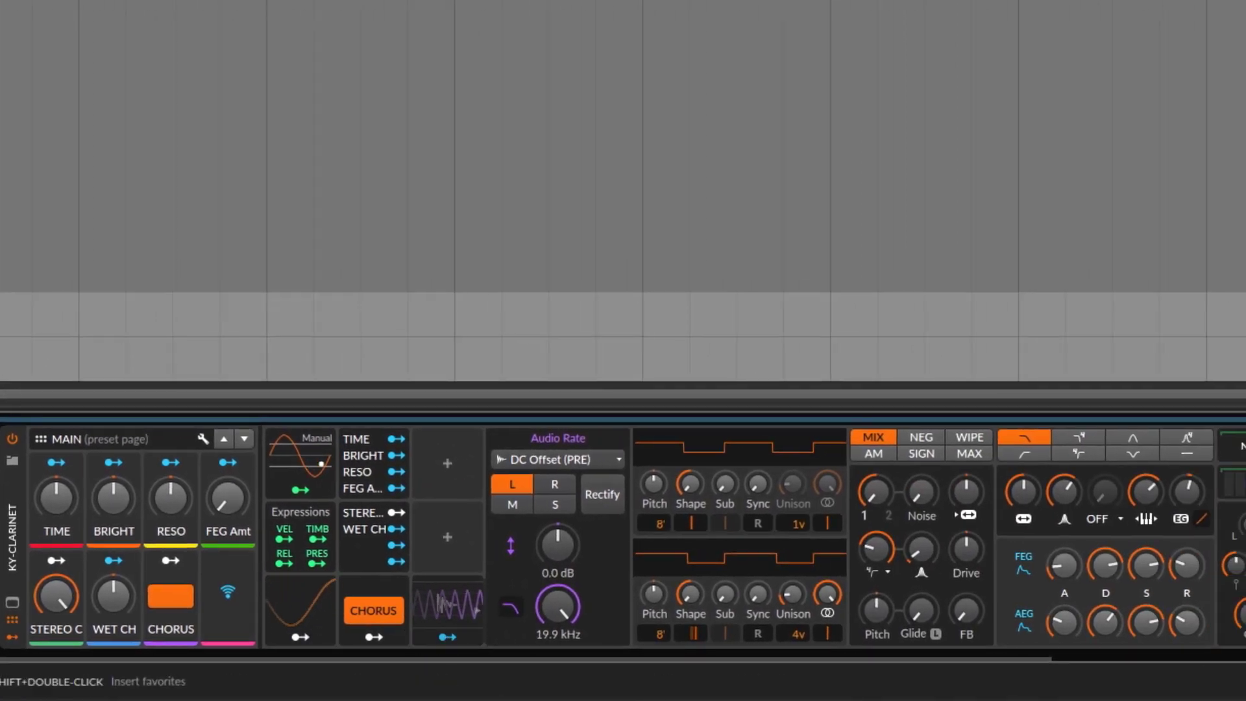
left_click(471, 634)
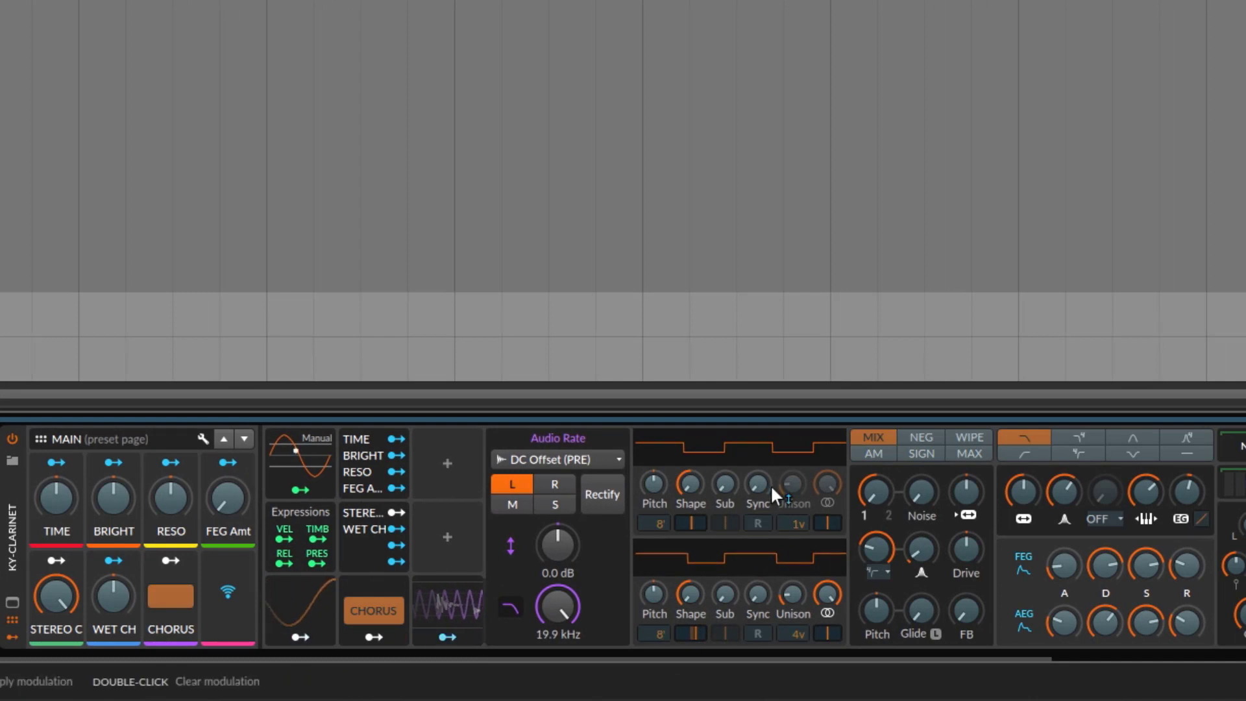
left_click_drag(769, 485, 769, 434)
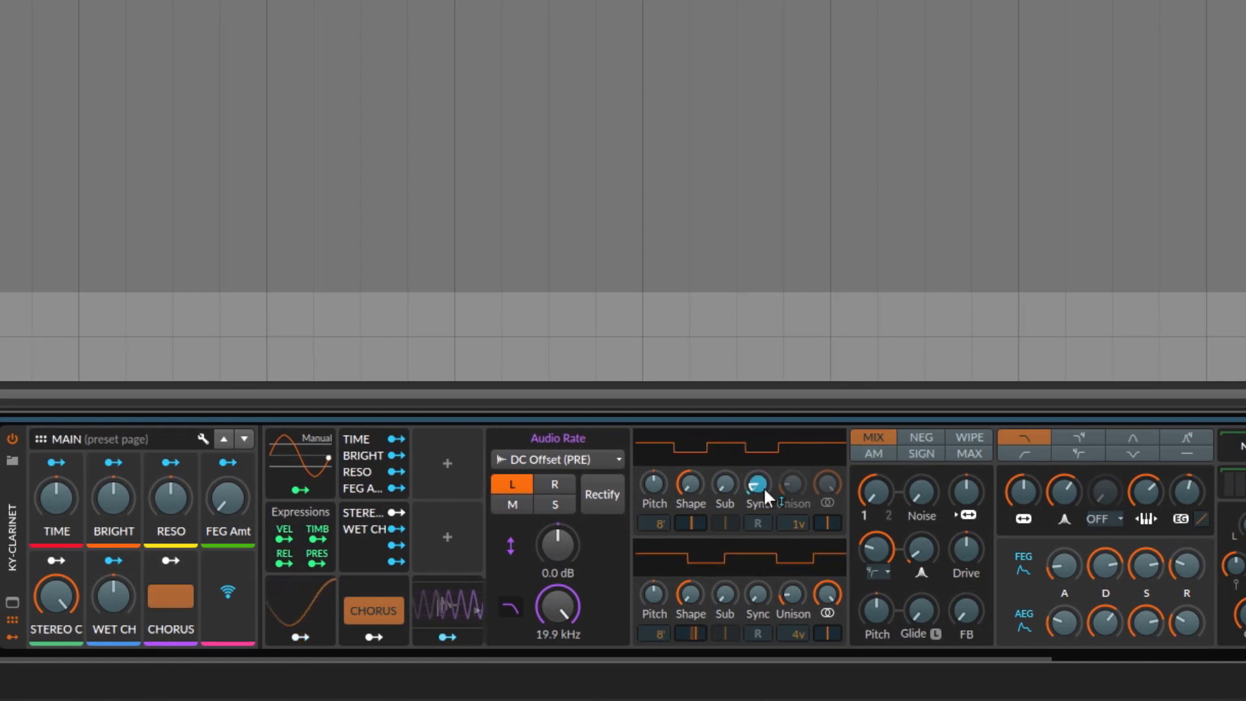
left_click_drag(769, 608, 769, 566)
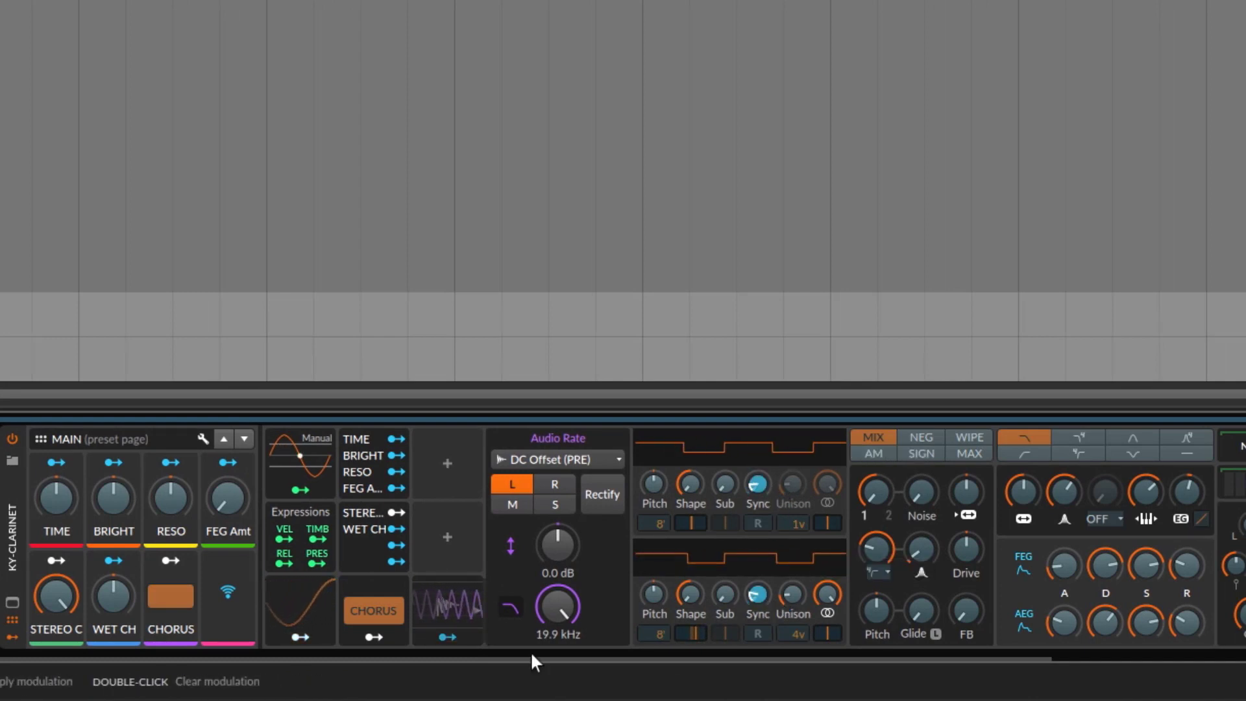
left_click(442, 638)
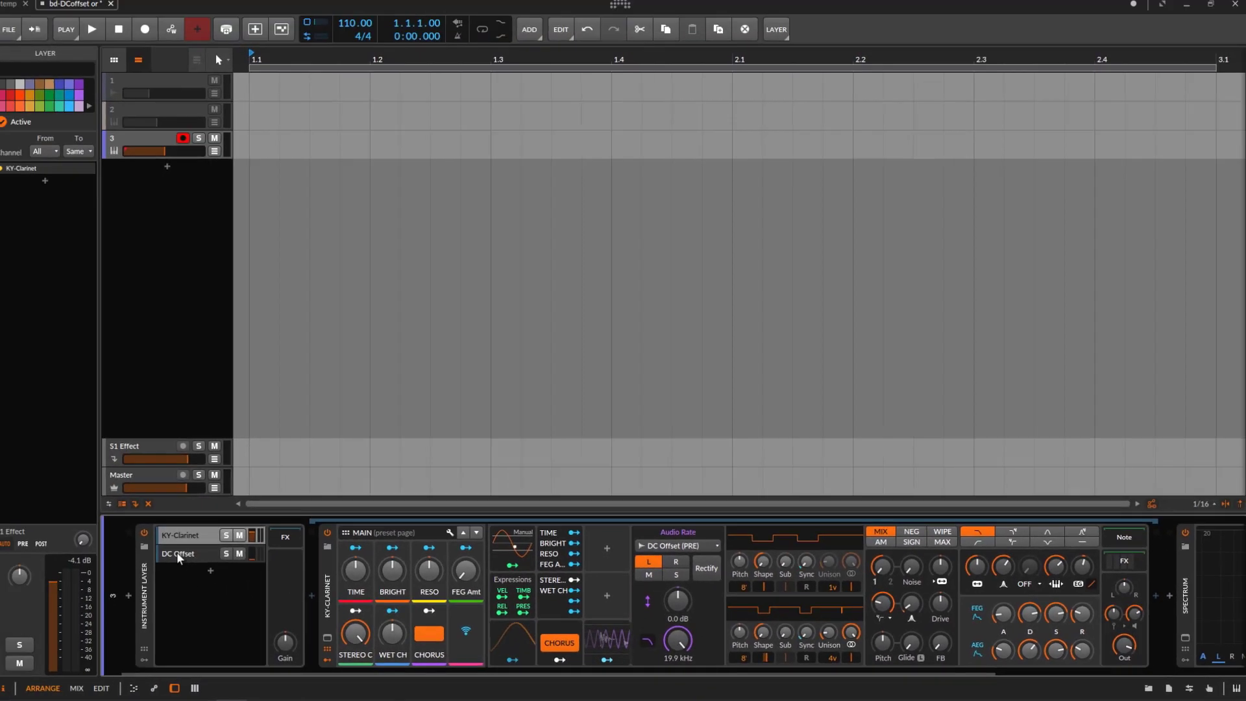
Add an ADSR modulator to the DC Offset device in the Instrument Layer.
left_click(181, 554)
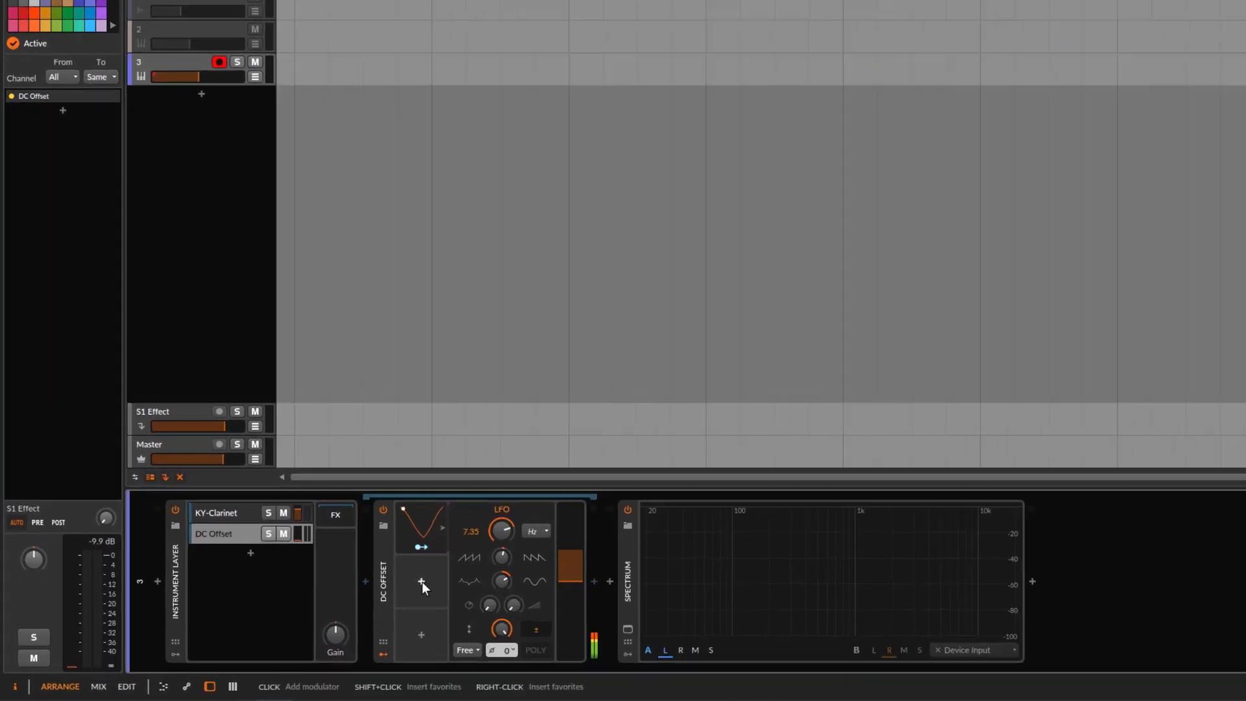
left_click(422, 581)
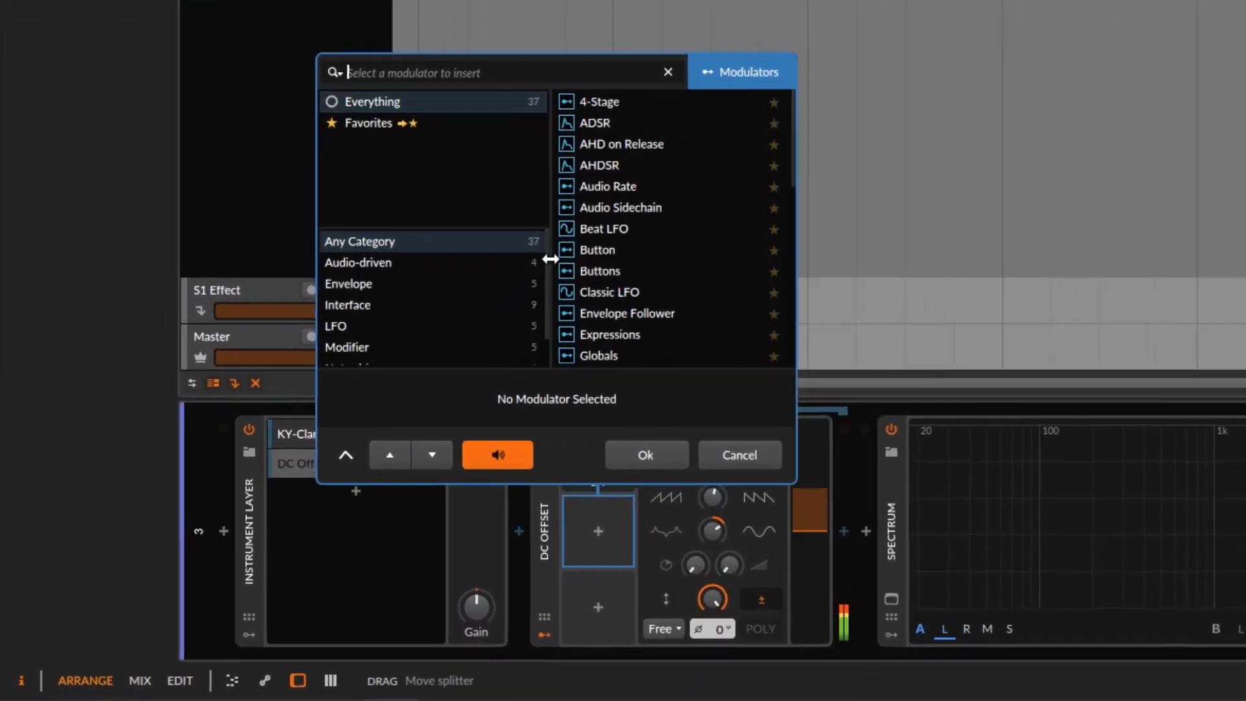
left_click(416, 298)
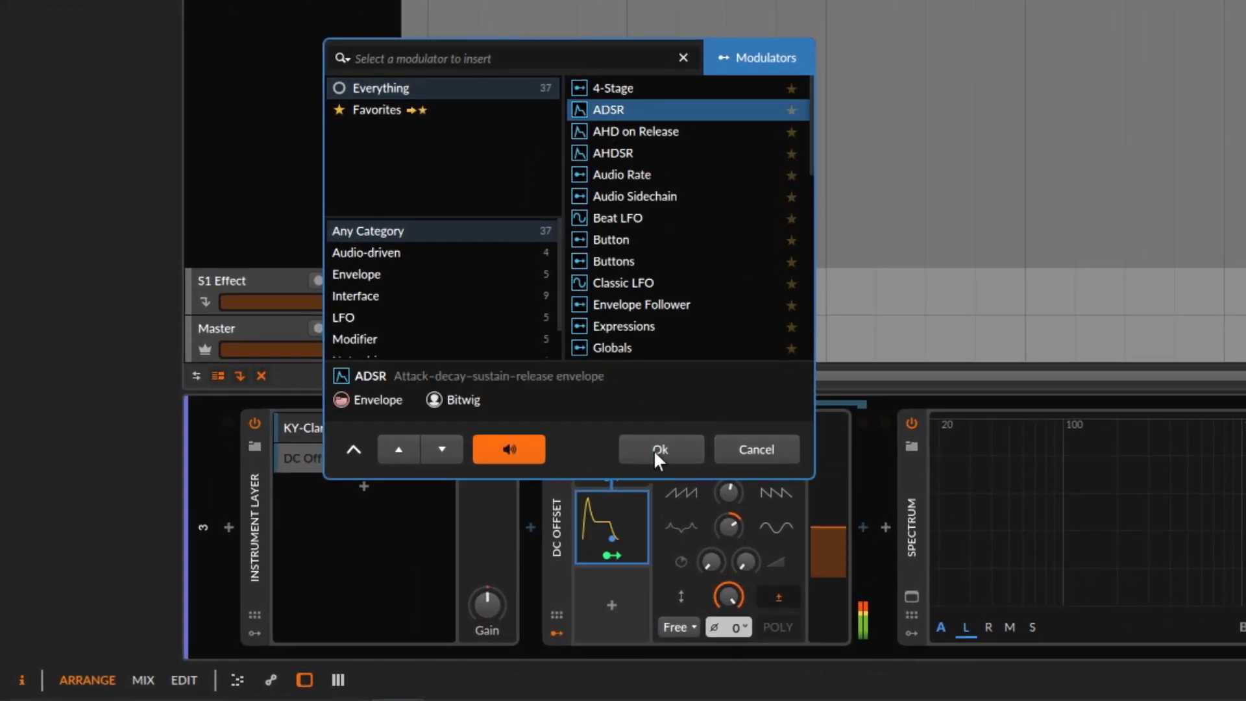
left_click(655, 450)
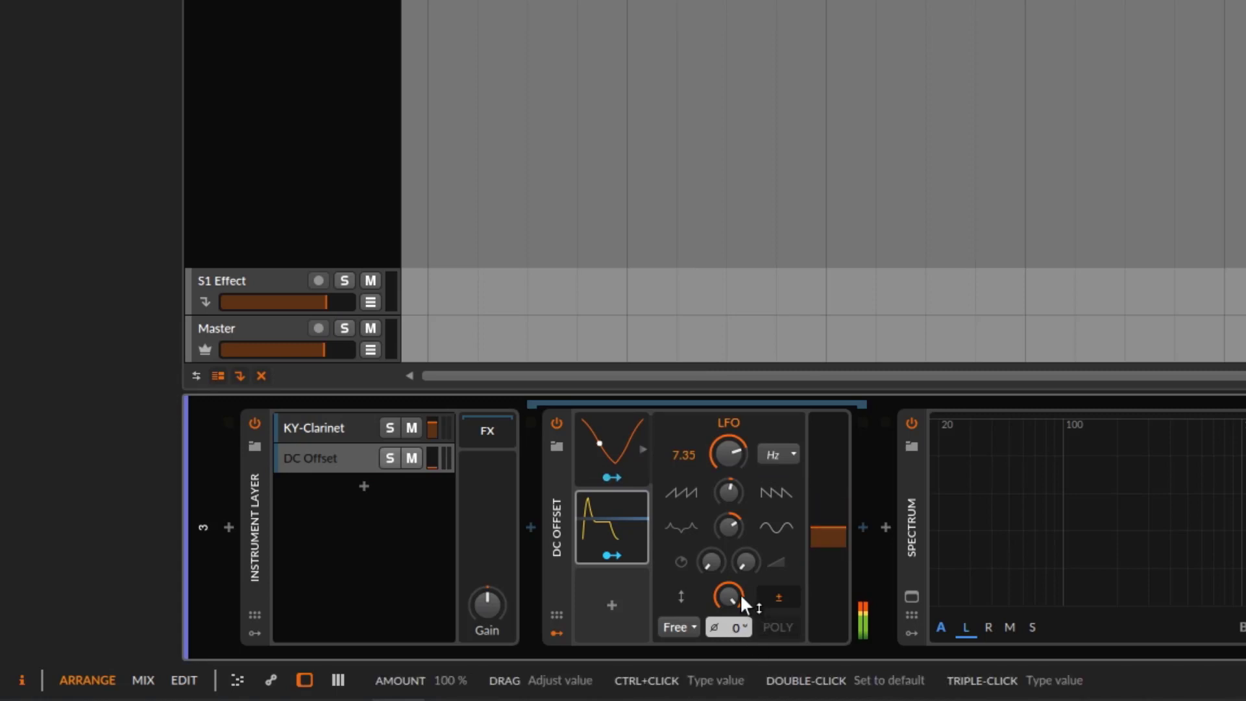
Lower the DC Offset LFO's amount to zero and modulate that amount fully with the ADSR.
left_click_drag(740, 593, 740, 643)
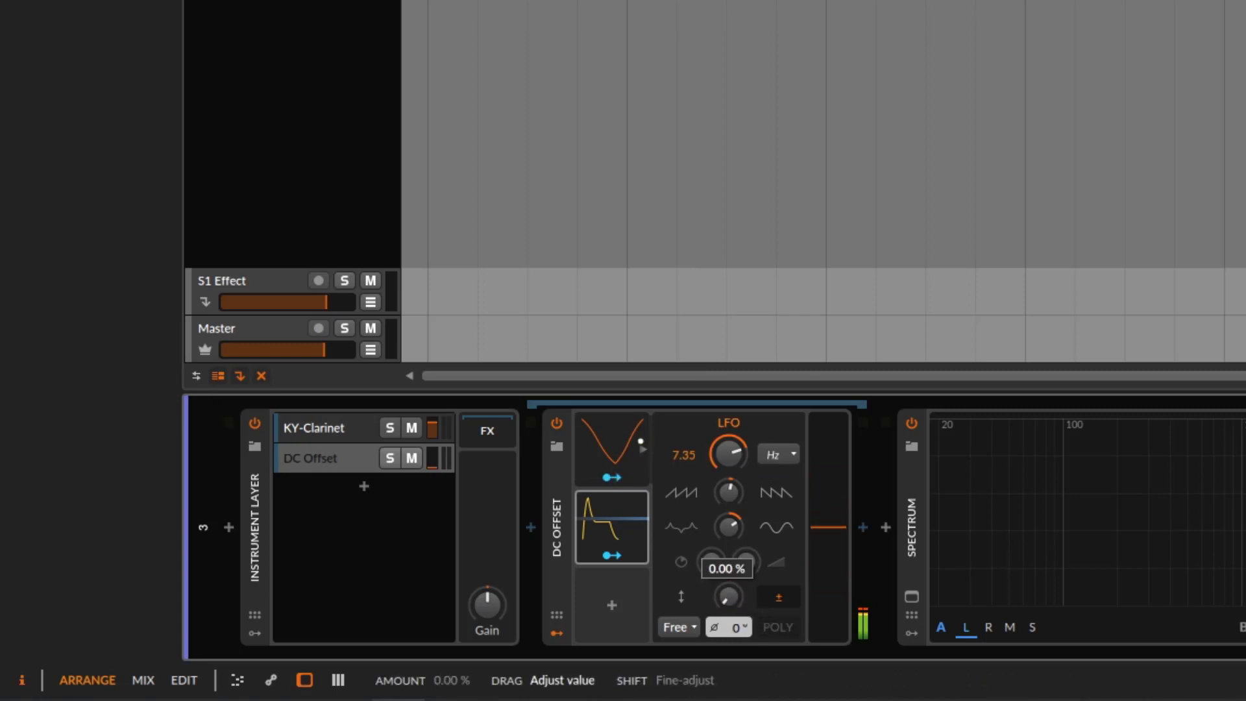
left_click(610, 554)
left_click_drag(737, 596, 737, 558)
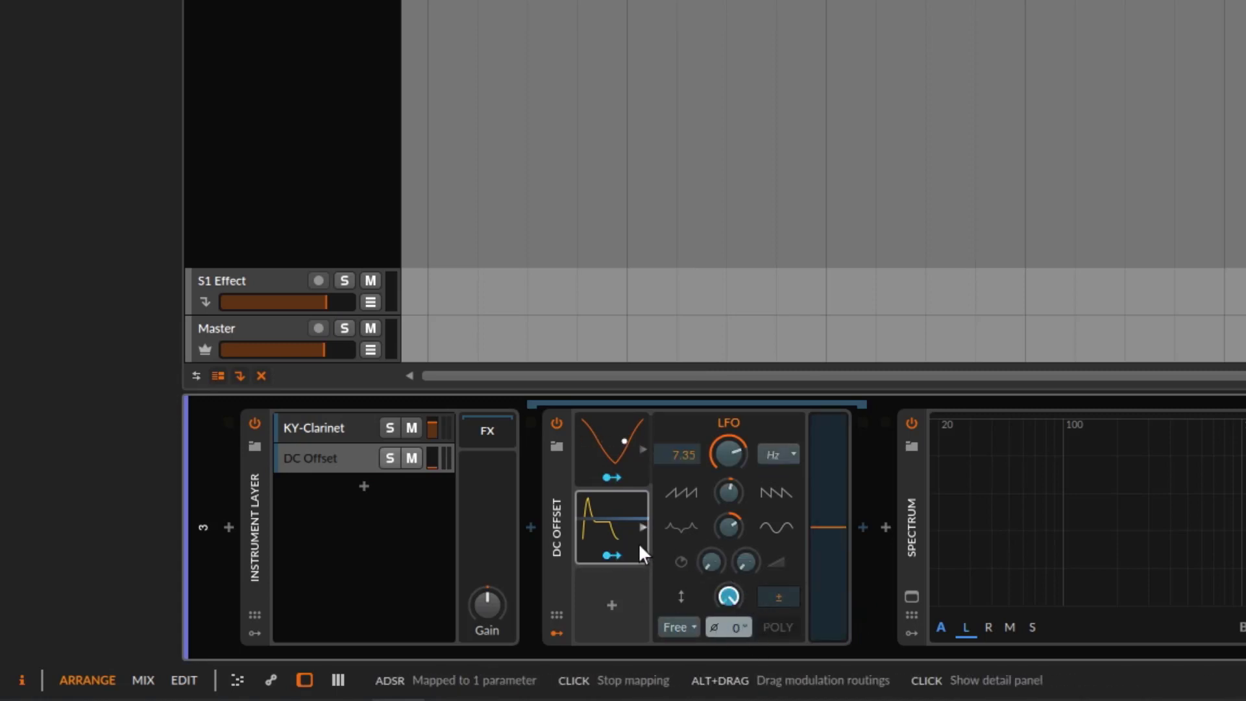
Shape the ADSR envelope with a slightly shorter attack, a lower sustain and a release of 29.5 %.
left_click(617, 529)
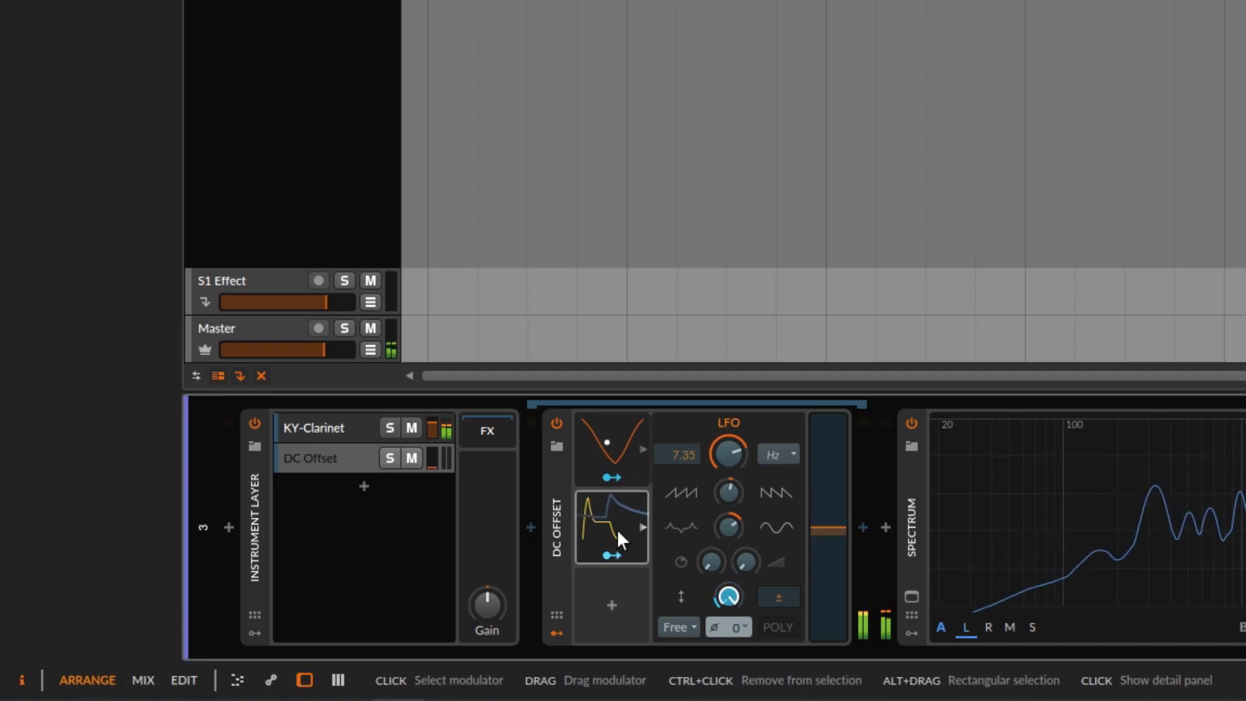
left_click(613, 520)
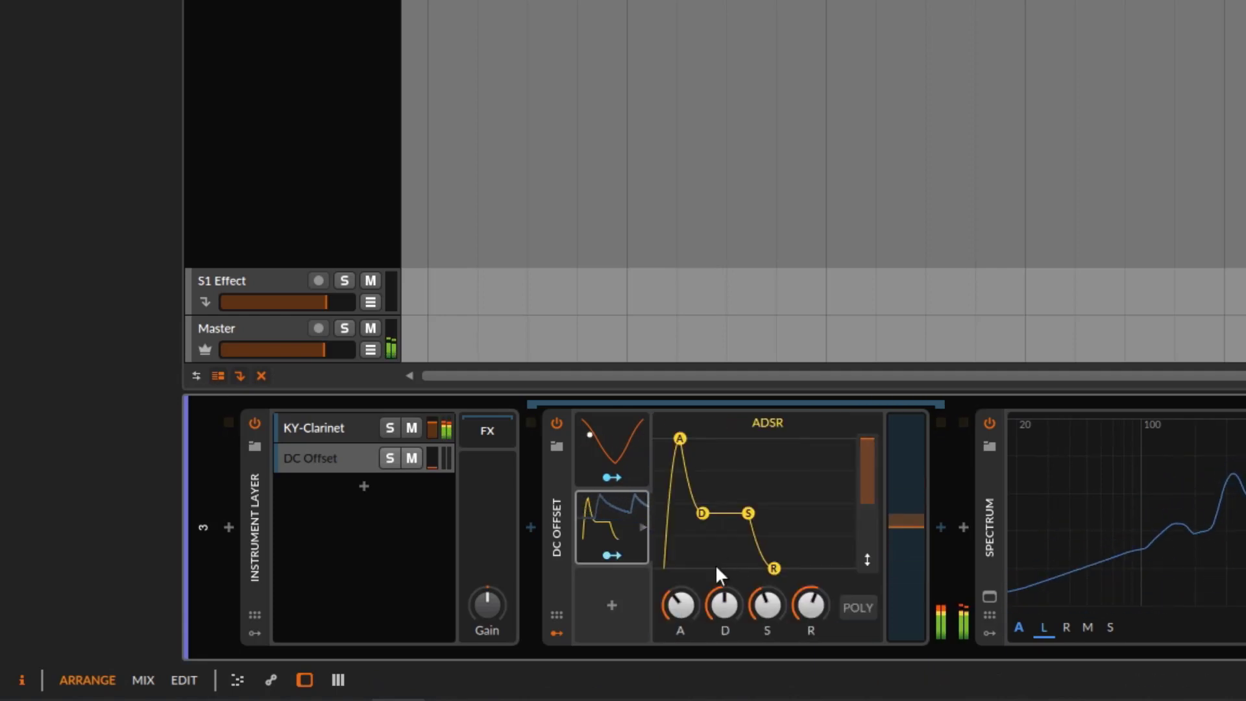
mouse_move(677, 610)
left_mouse_down()
mouse_move(678, 642)
mouse_move(678, 606)
left_mouse_up()
left_click_drag(766, 605, 729, 596)
left_click_drag(806, 612, 806, 642)
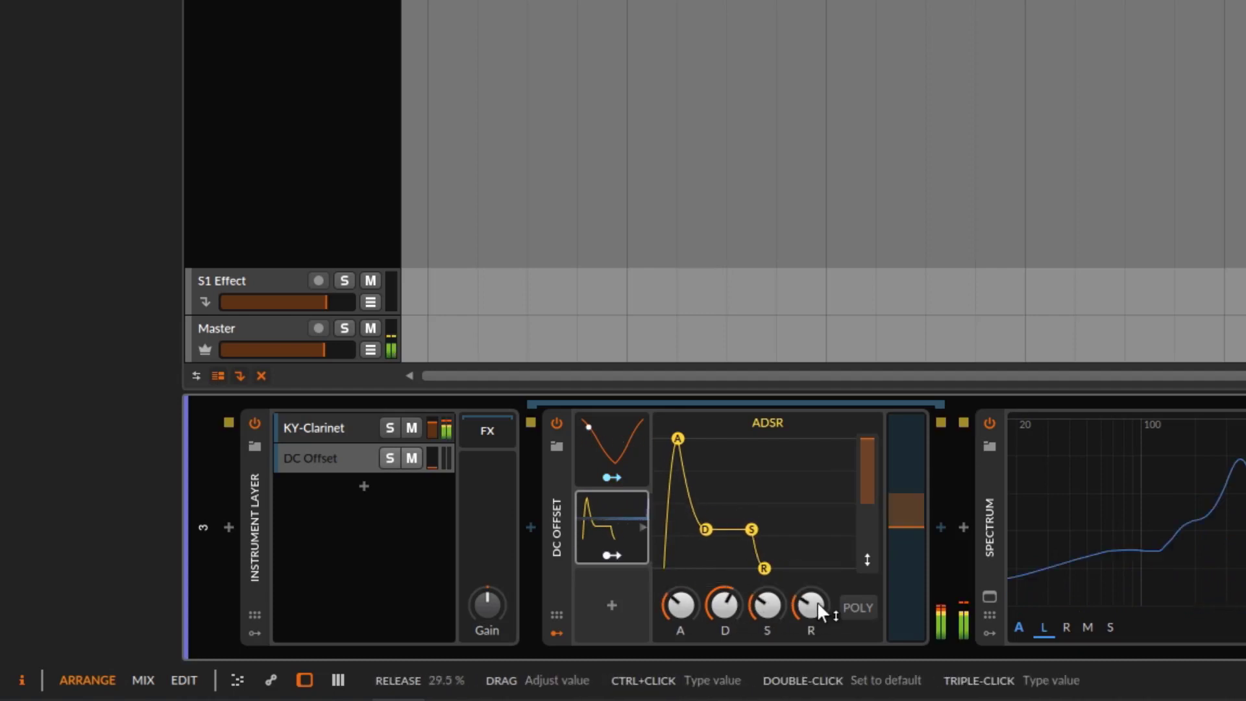
Check the KY-Clarinet layer and reshape the DC Offset LFO's waveform by lowering its skew and curve settings.
left_click(349, 427)
left_click(350, 429)
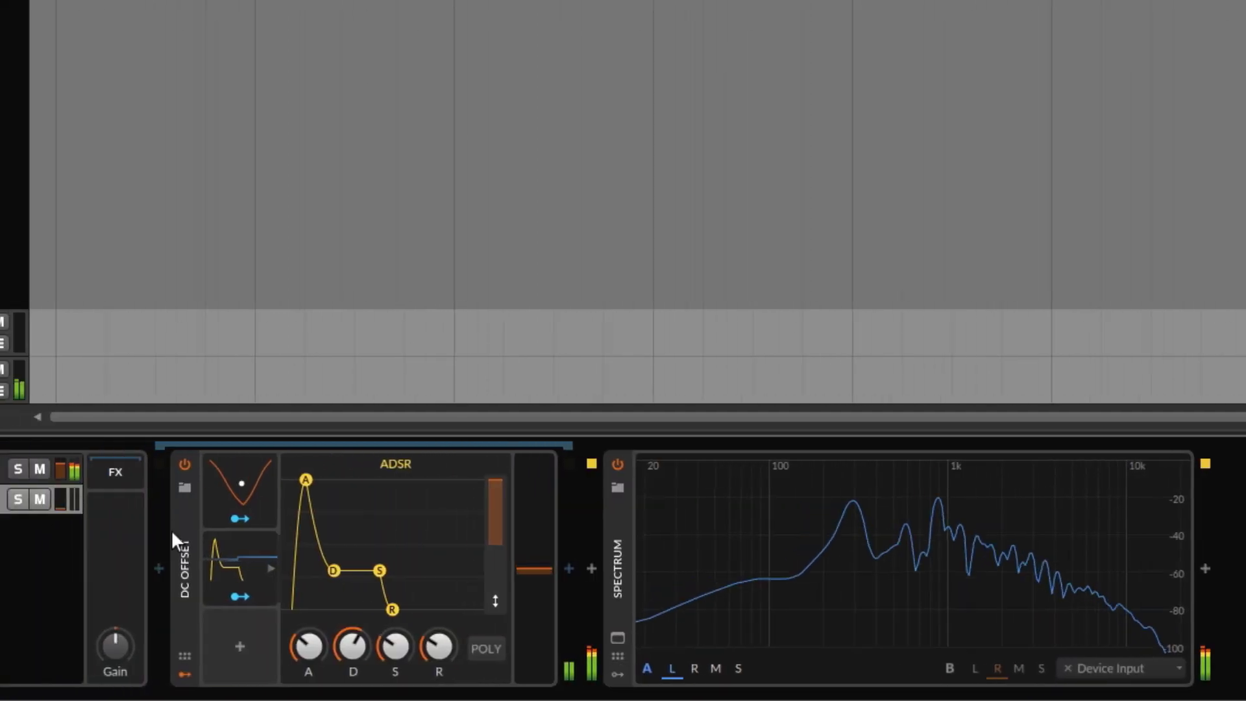
left_click(259, 493)
left_click_drag(383, 529, 383, 590)
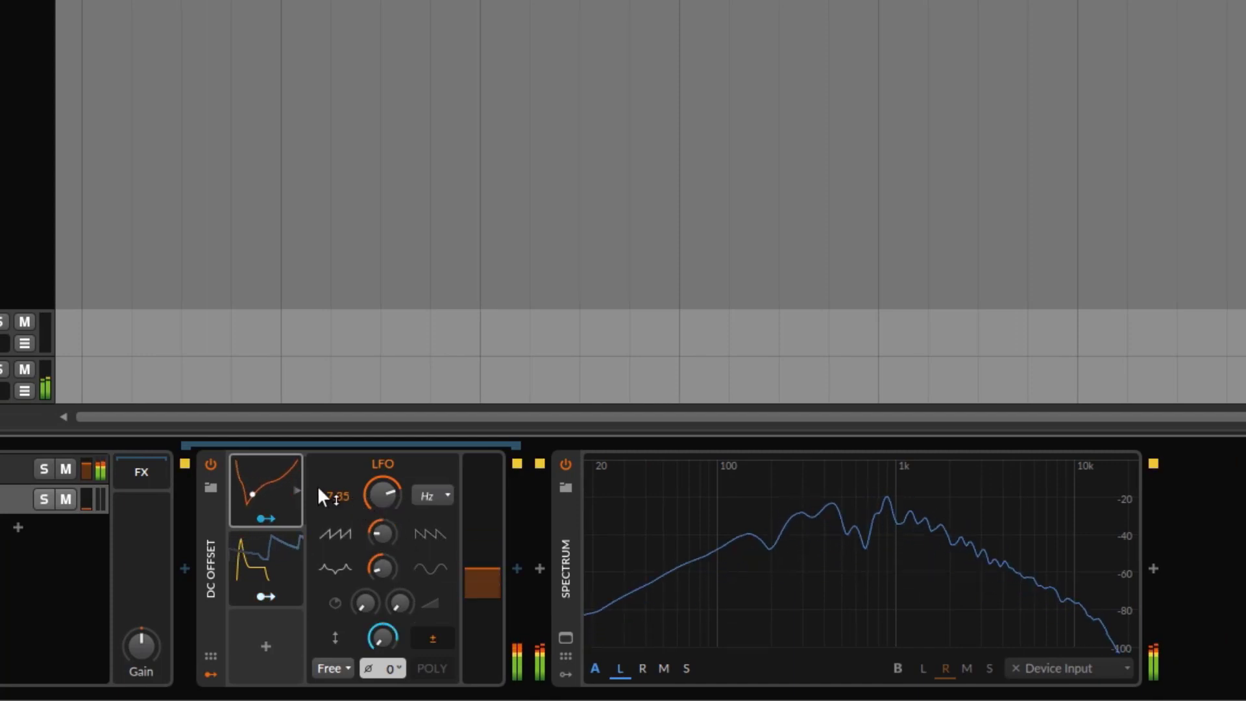
Check the Audio Rate signal on KY-Clarinet and raise the DC Offset LFO's rate to 10.45 Hz with an adjusted waveform skew.
left_click(44, 458)
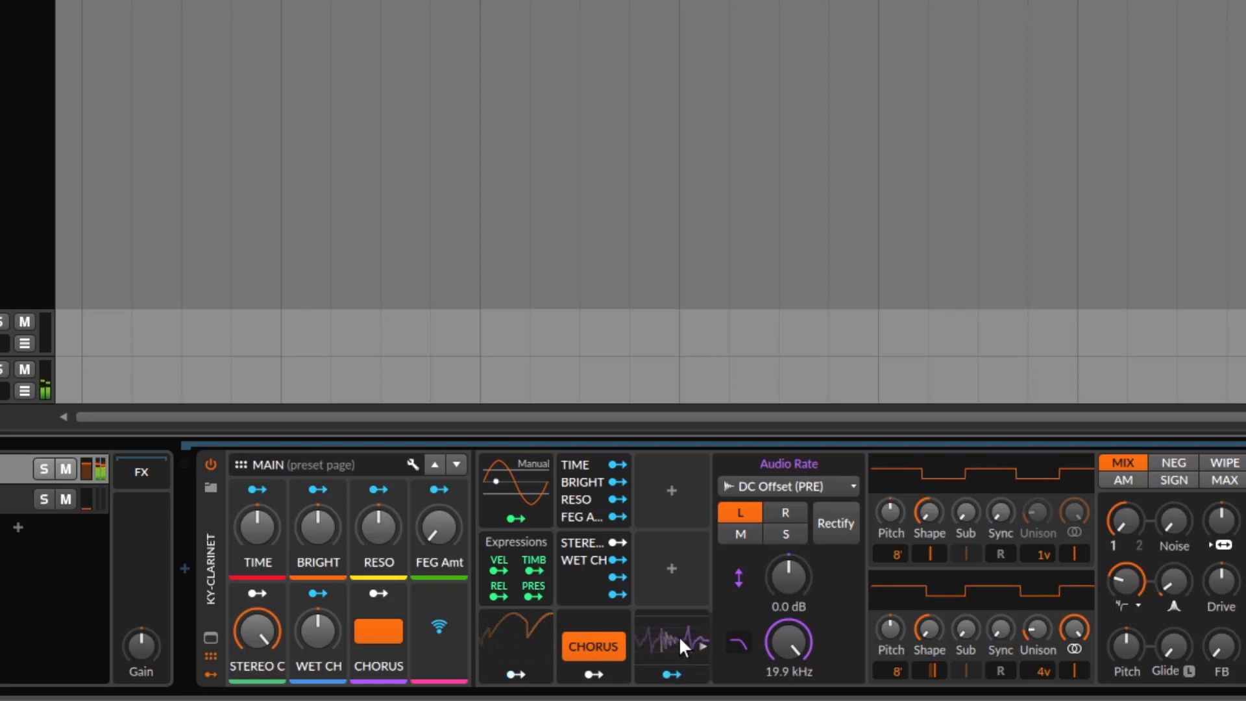
left_click(26, 497)
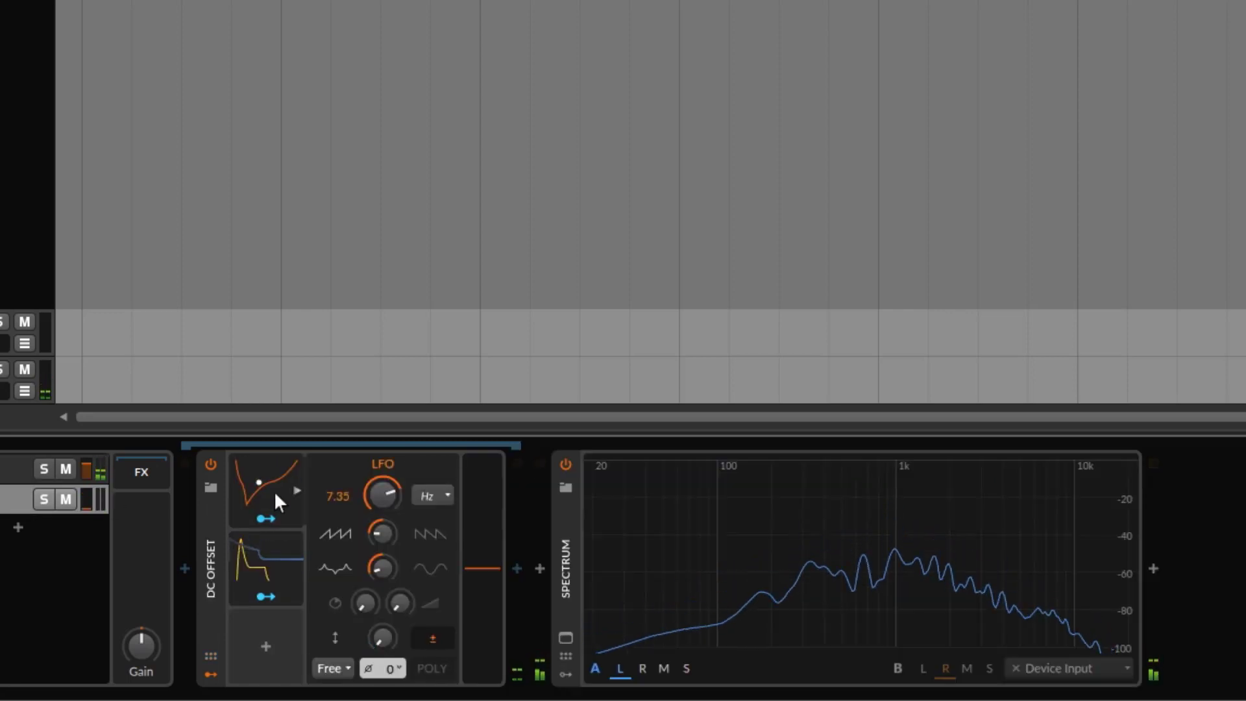
left_click(275, 490)
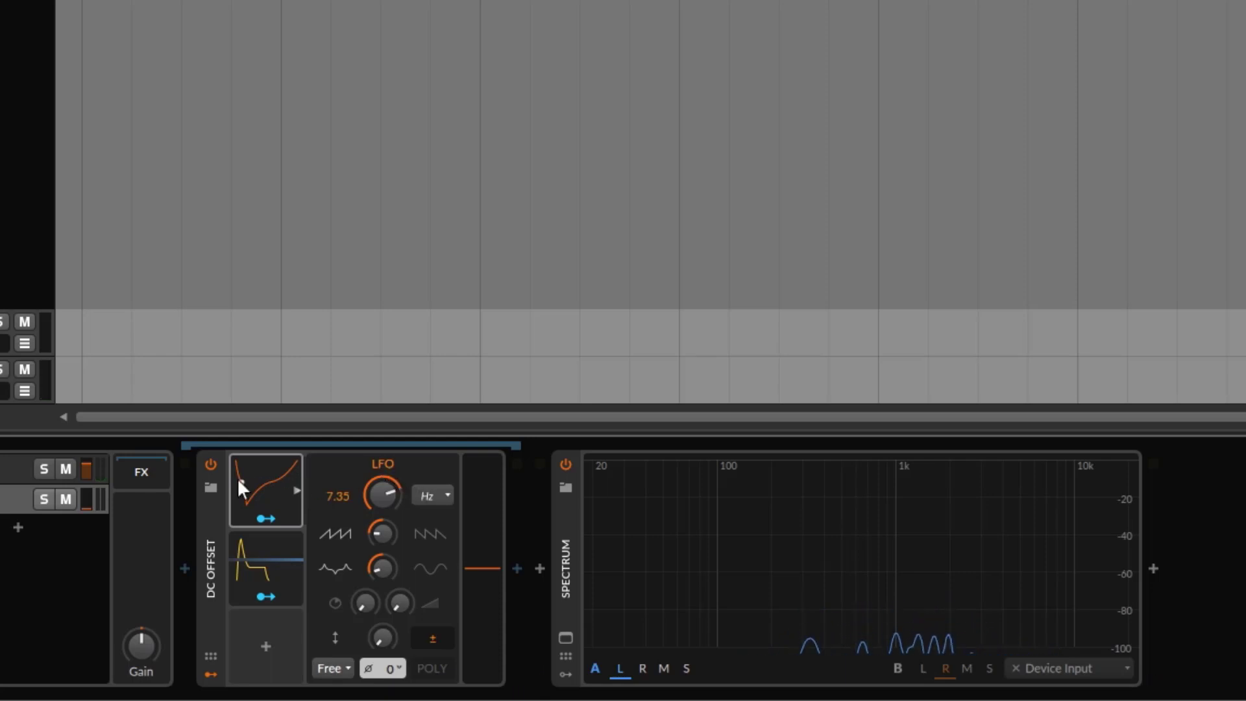
mouse_move(388, 503)
left_mouse_down()
mouse_move(387, 524)
mouse_move(388, 492)
mouse_move(383, 561)
mouse_move(397, 501)
mouse_move(397, 532)
mouse_move(387, 524)
left_mouse_up()
left_click(266, 595)
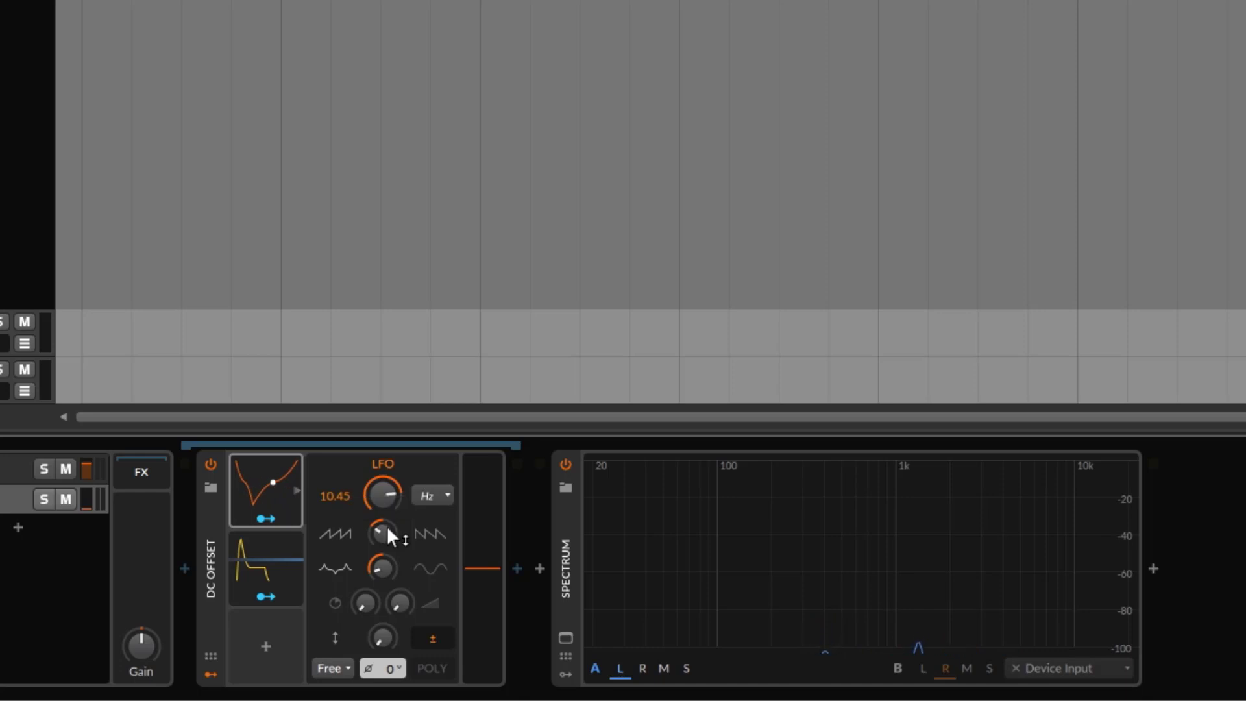
Review KY-Clarinet's Audio Rate modulator and return to the DC Offset layer.
left_click(2, 479)
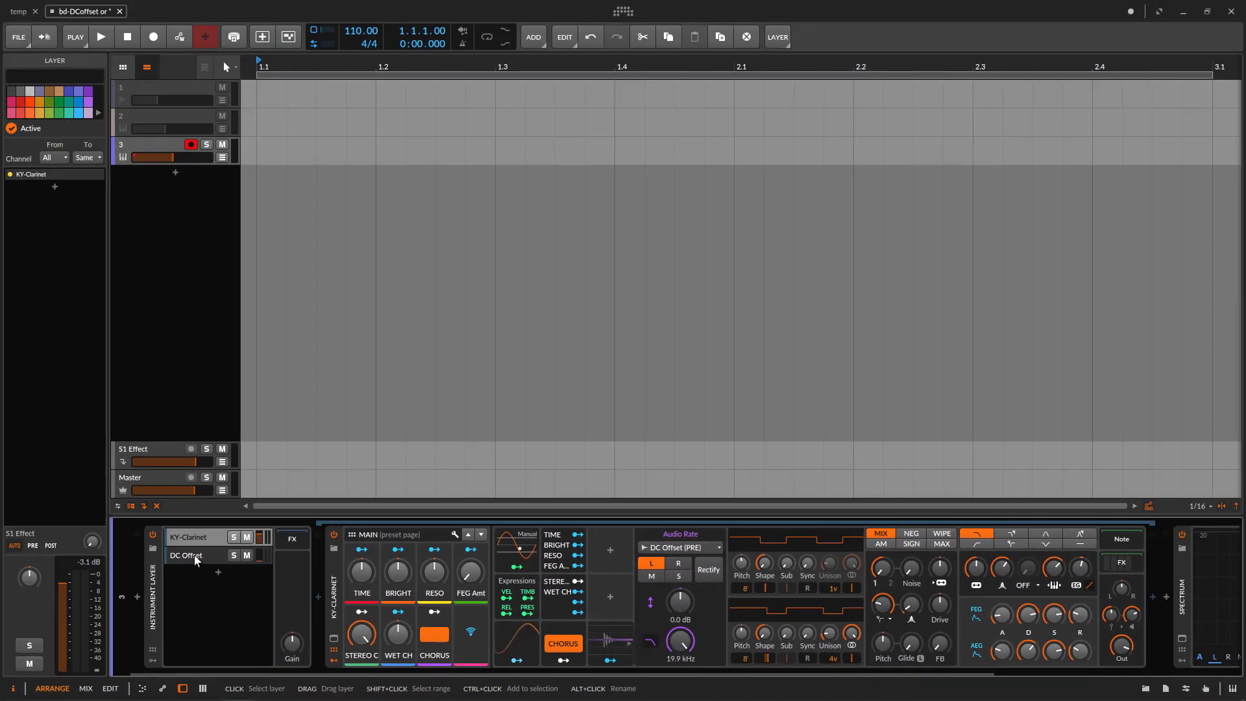
left_click(193, 555)
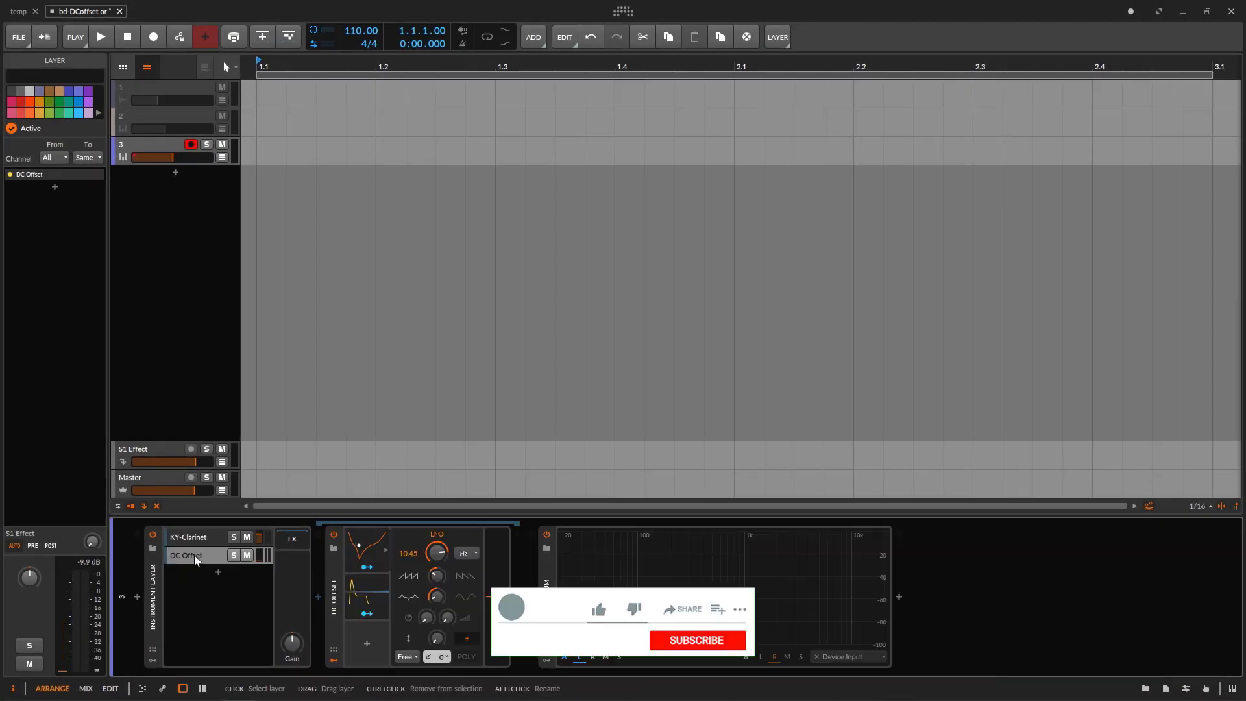